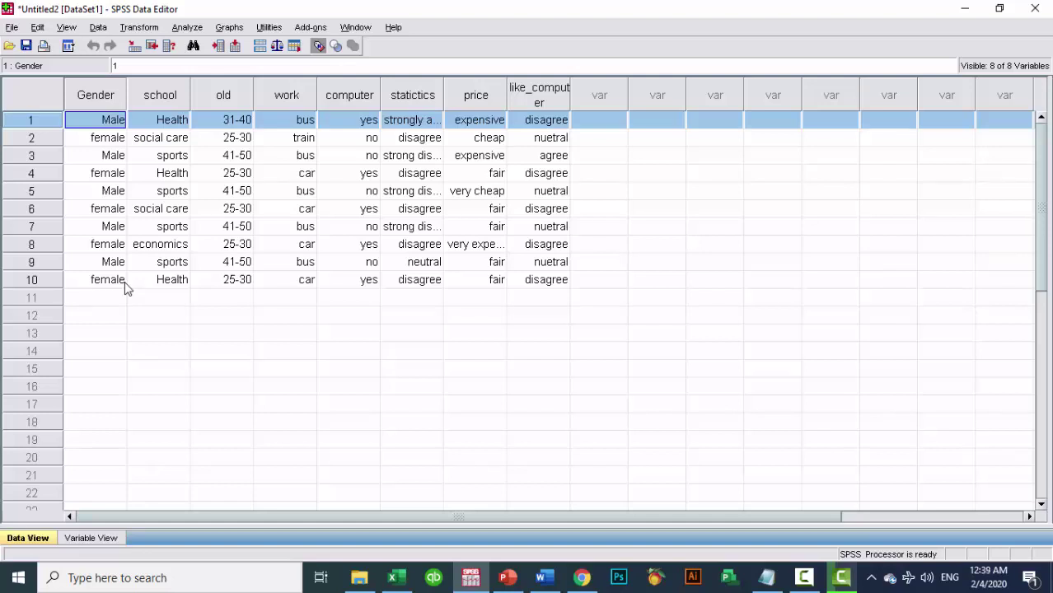
# - Look through the survey variable columns in the data set, from Gender across to like_computer
pyautogui.click(91, 99)
pyautogui.click(177, 97)
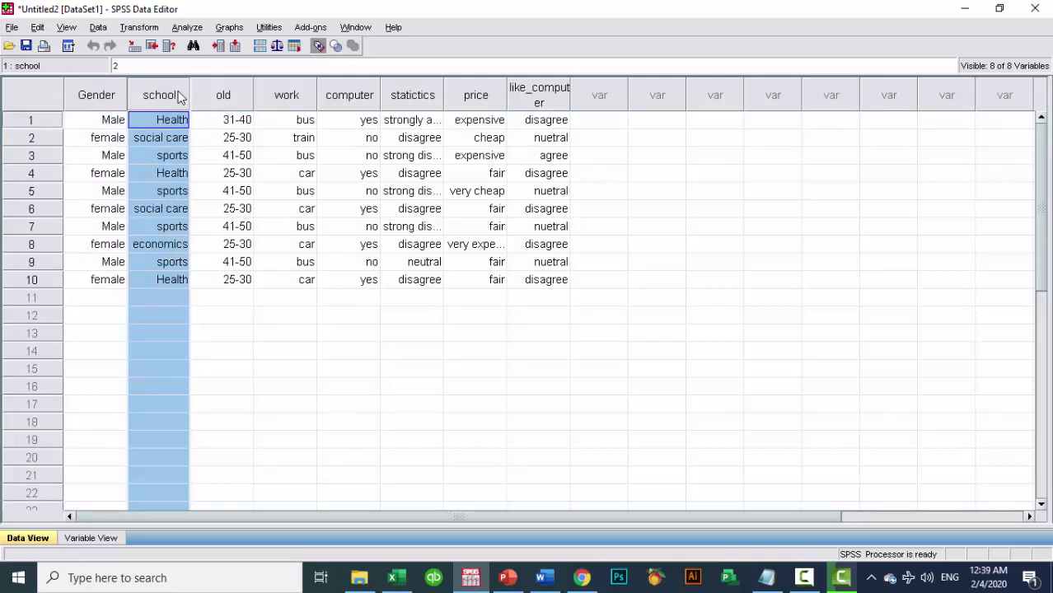
pyautogui.click(119, 86)
pyautogui.click(136, 88)
pyautogui.click(97, 96)
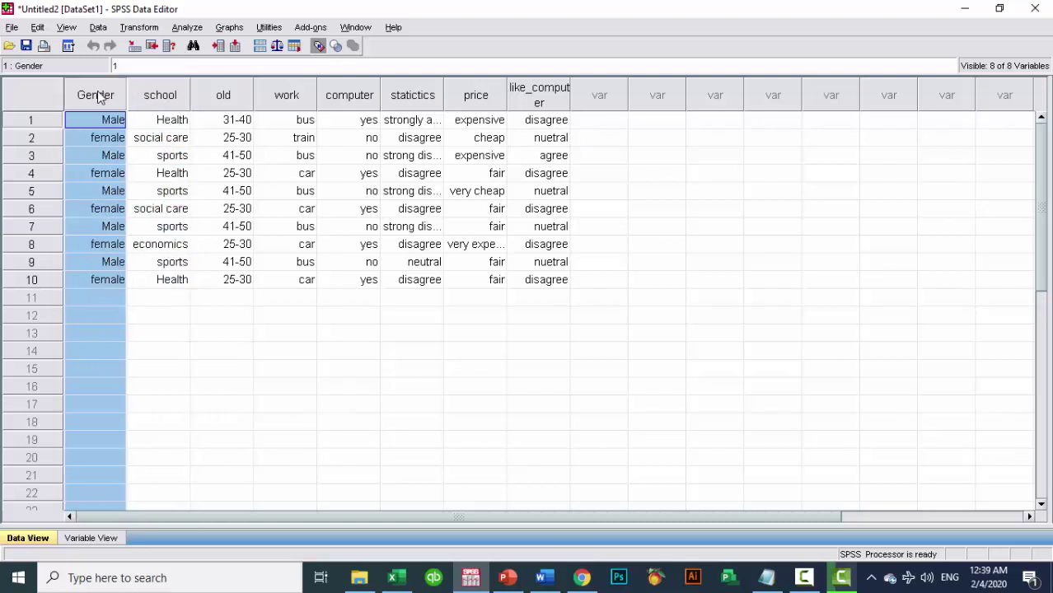
pyautogui.click(149, 98)
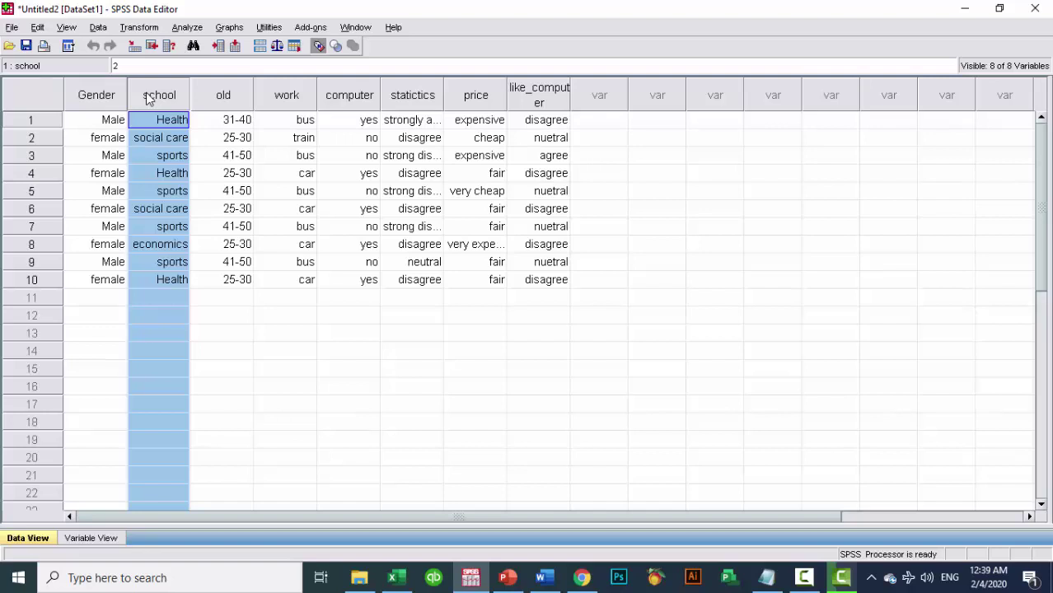
pyautogui.click(214, 97)
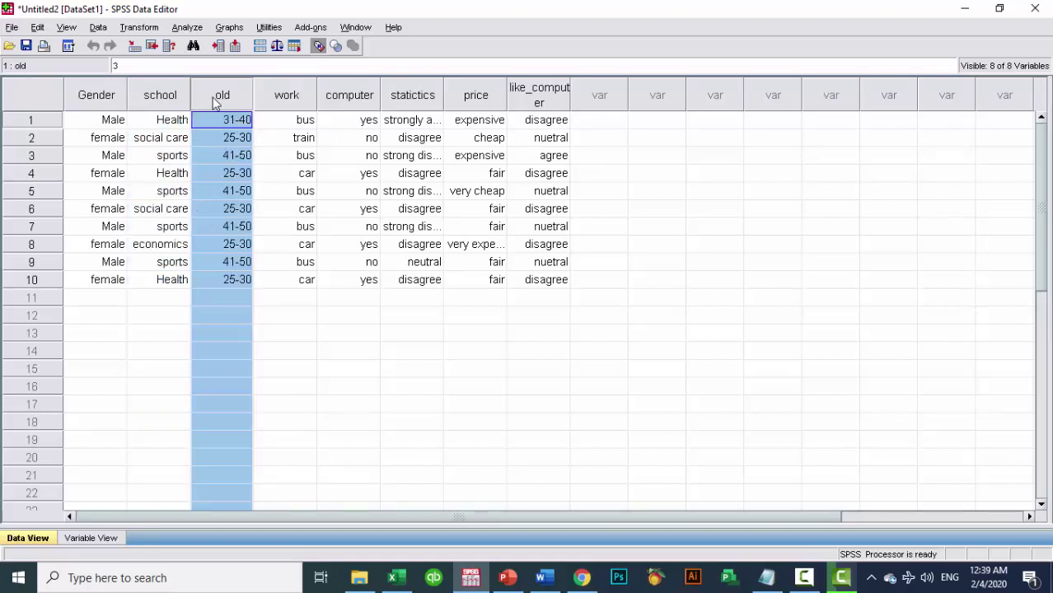
pyautogui.click(292, 82)
pyautogui.click(344, 86)
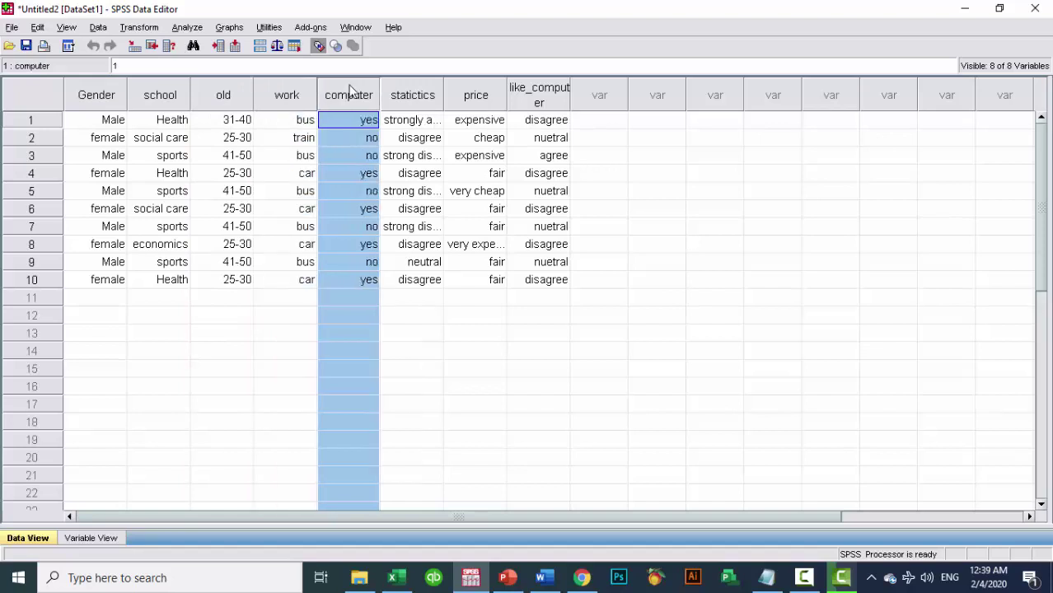
pyautogui.click(401, 92)
pyautogui.click(472, 97)
pyautogui.click(513, 99)
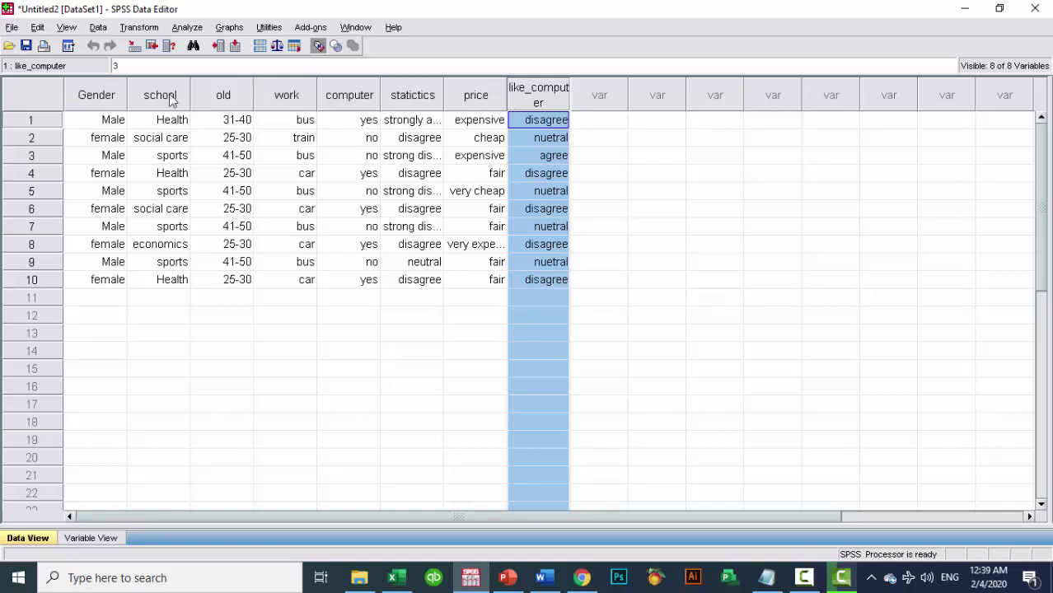
# - Set up a Frequencies analysis with the gender and school questions as its variables
pyautogui.click(188, 29)
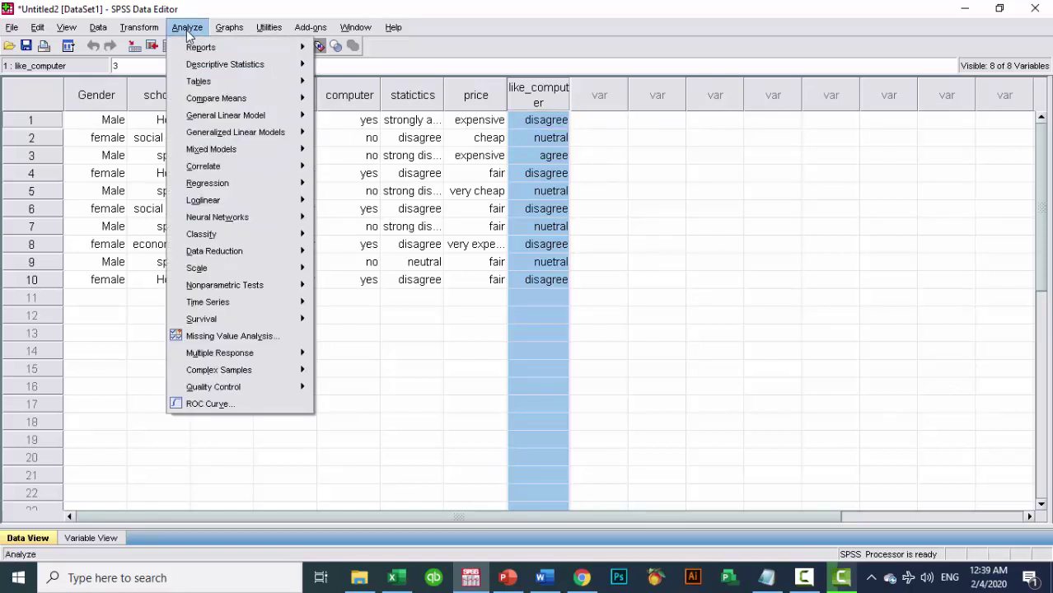
pyautogui.moveTo(260, 70)
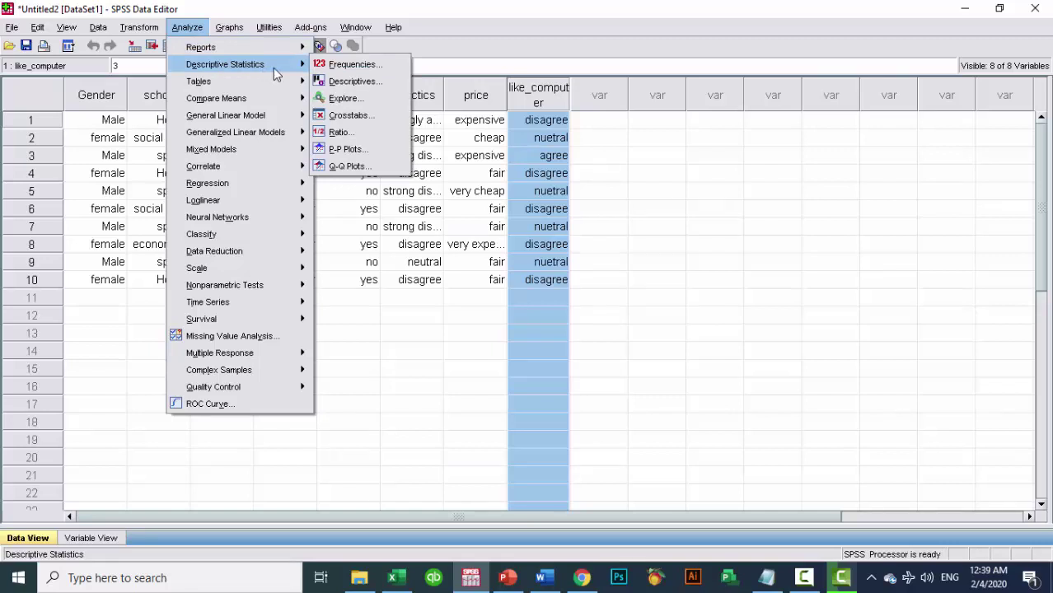
pyautogui.click(356, 66)
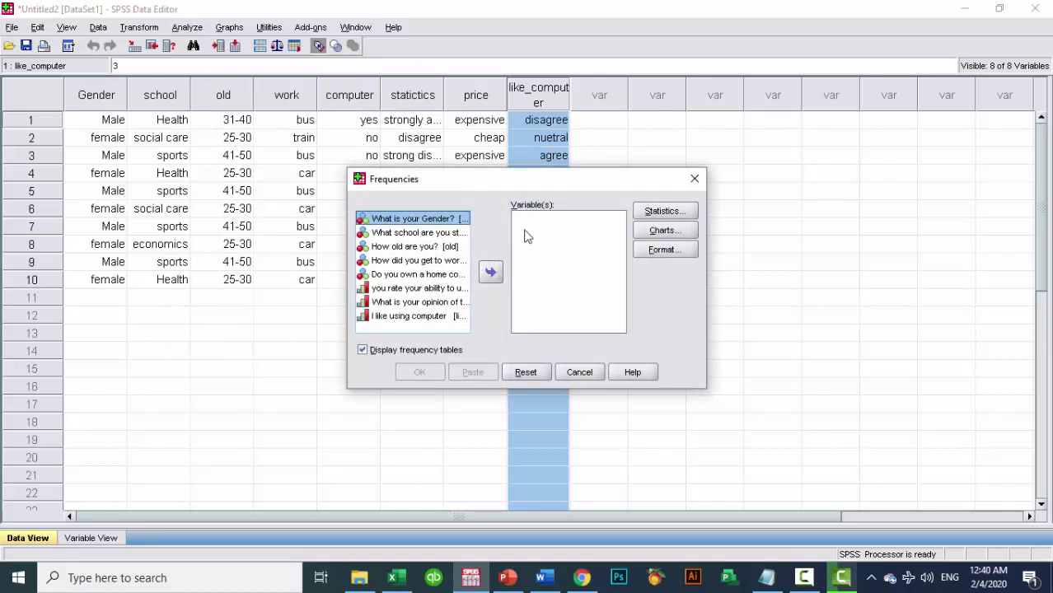
pyautogui.click(437, 236)
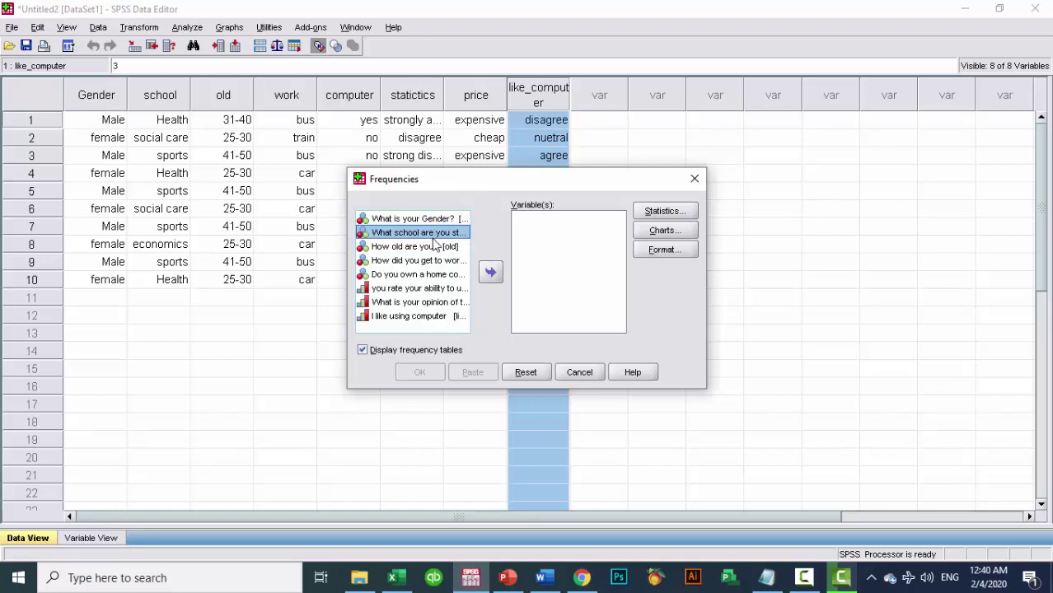
pyautogui.click(425, 220)
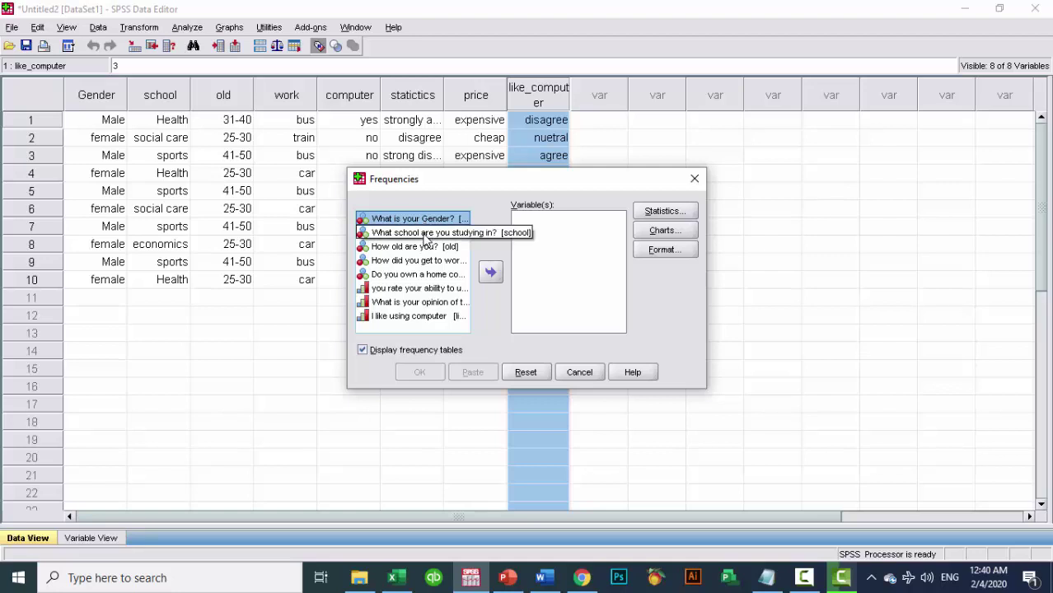
pyautogui.keyDown('shift'); pyautogui.click(426, 233); pyautogui.keyUp('shift')
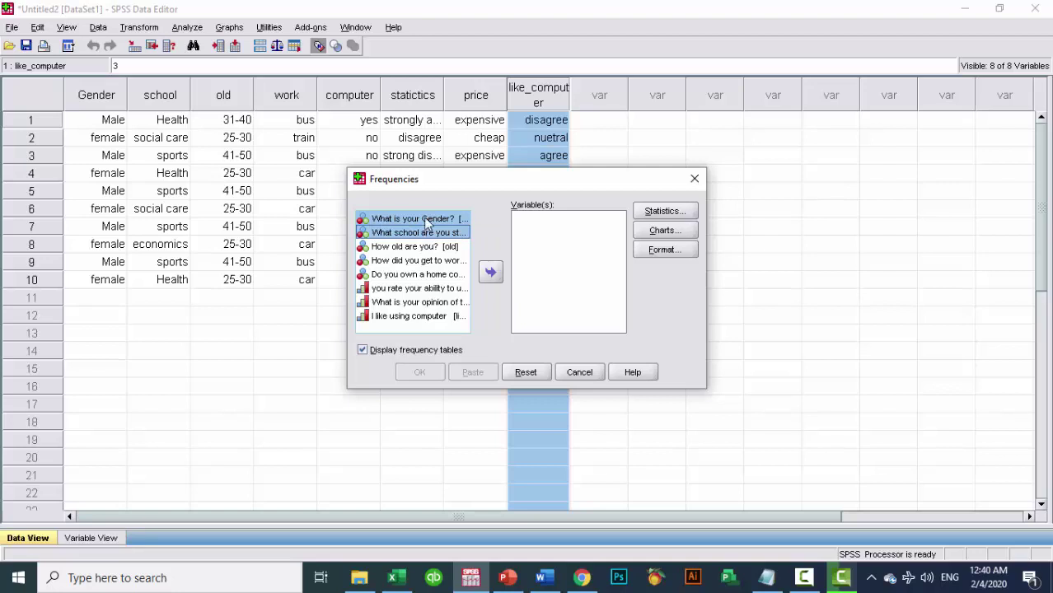
pyautogui.click(490, 274)
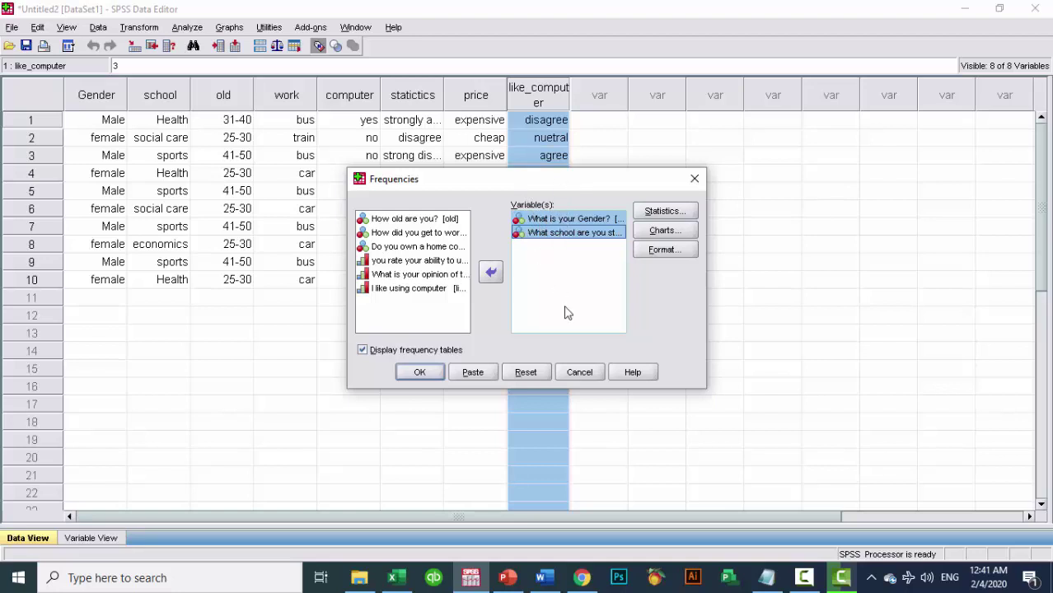
# - Run the frequency analysis and view the gender and school tables in the maximized output window
pyautogui.click(534, 221)
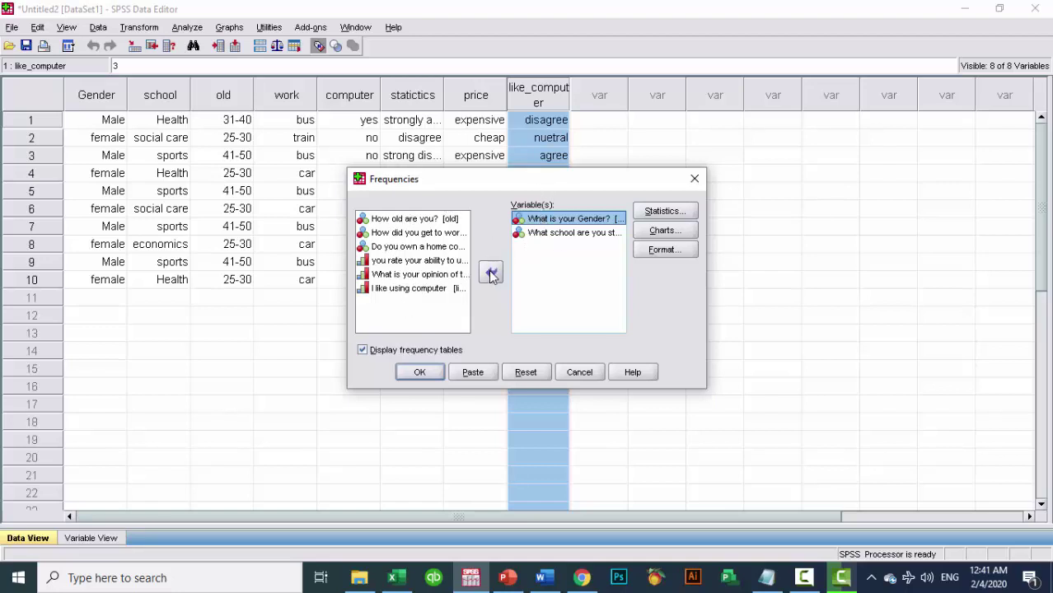
pyautogui.click(417, 371)
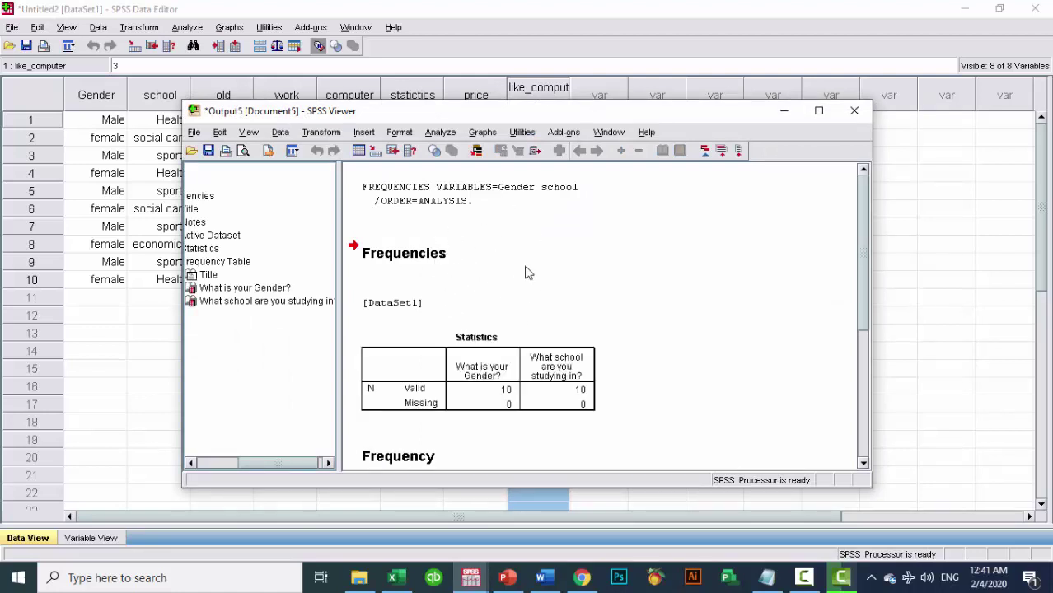
pyautogui.click(817, 110)
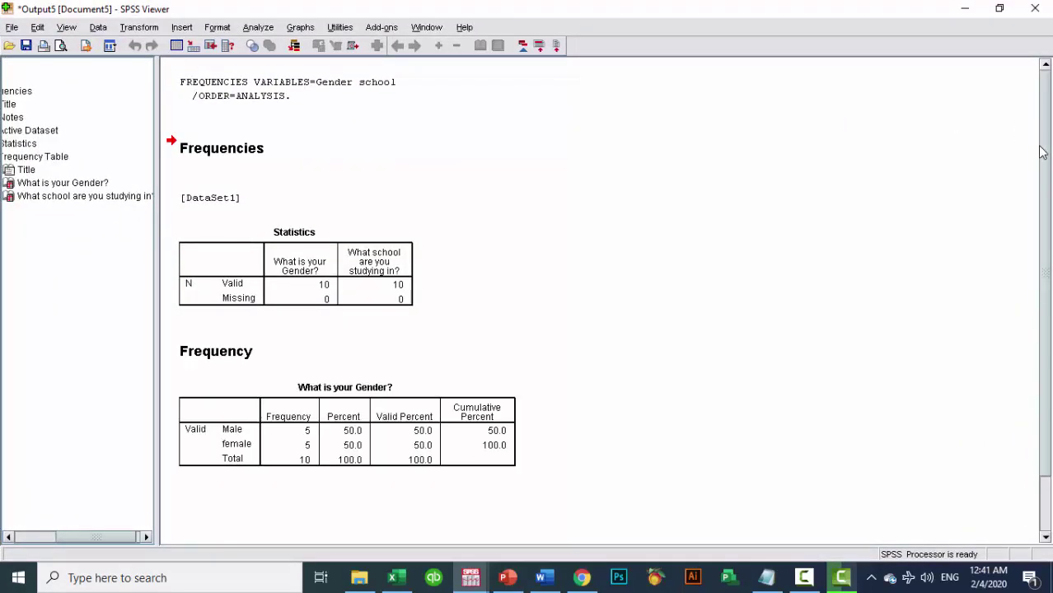
pyautogui.moveTo(1042, 153); pyautogui.dragTo(1047, 262)
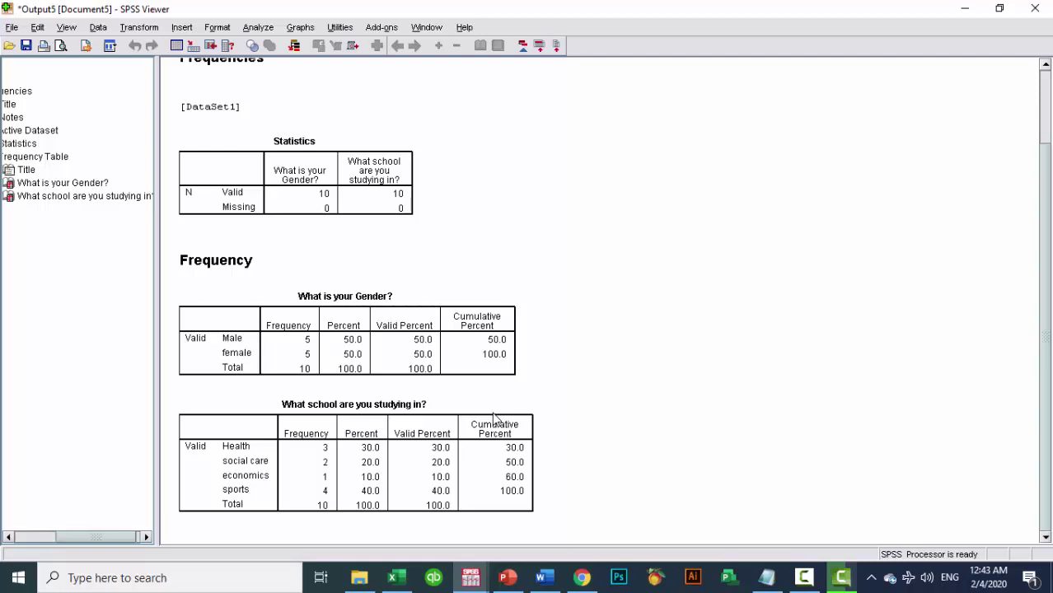
# - Switch to Word and create a new blank document
pyautogui.click(541, 577)
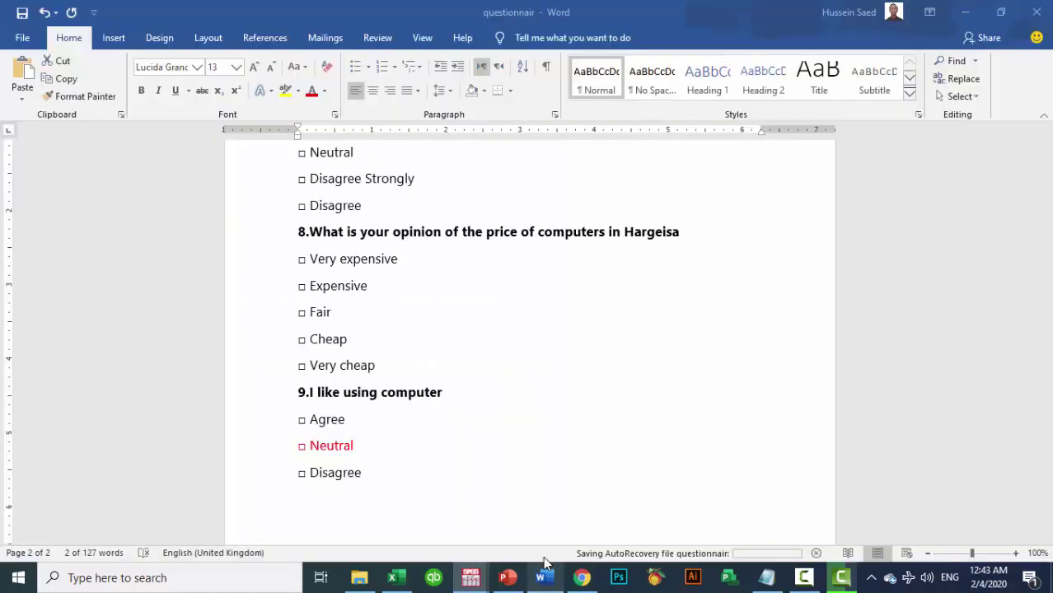
pyautogui.click(515, 301)
pyautogui.hotkey('ctrl', 'n')
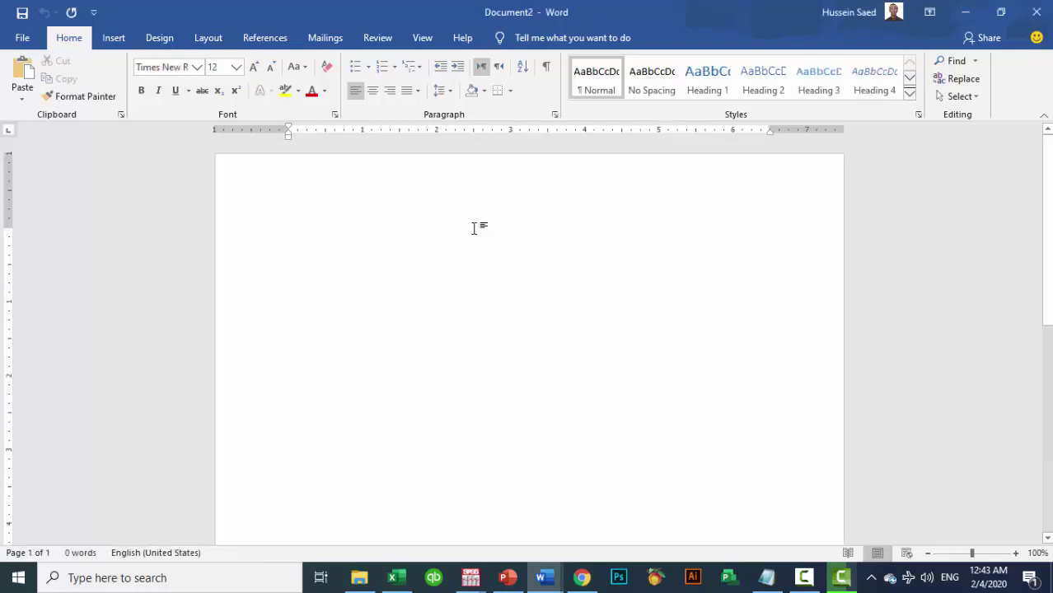
# - Insert a standard pie chart into the blank document
pyautogui.click(115, 40)
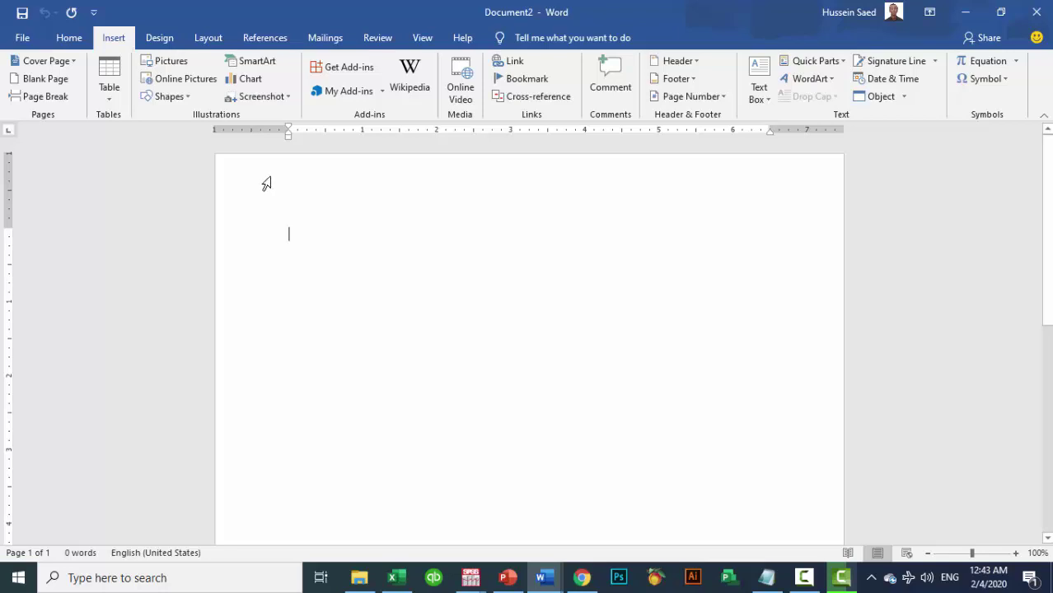
pyautogui.click(250, 85)
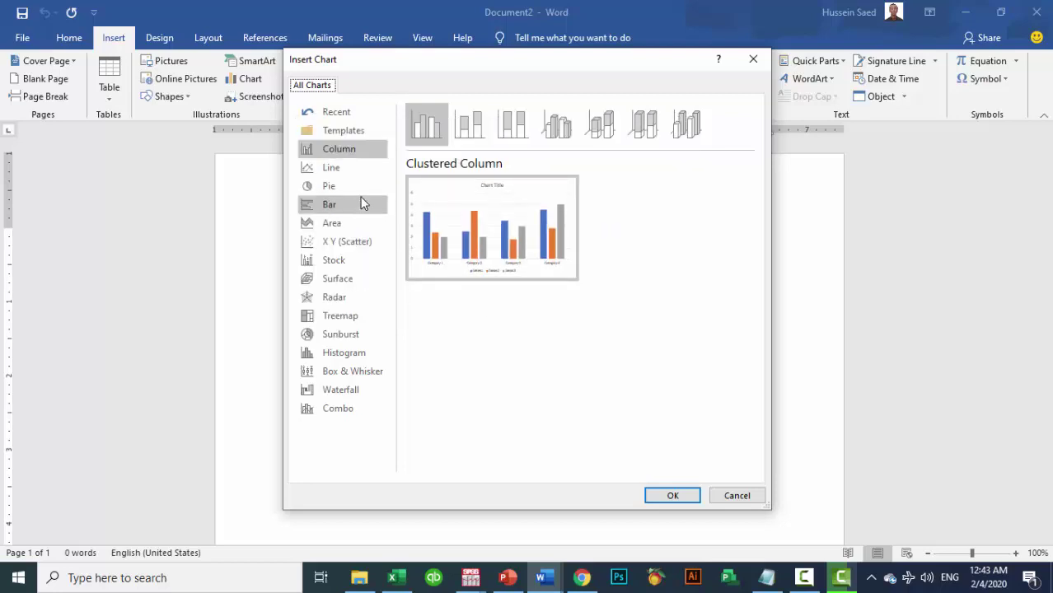
pyautogui.click(363, 204)
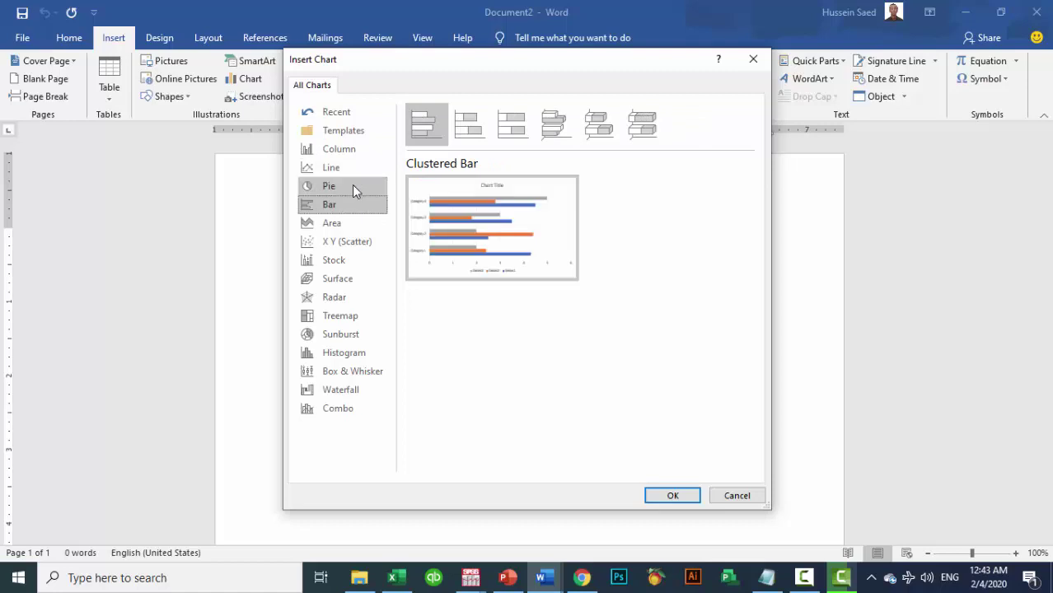
pyautogui.click(352, 188)
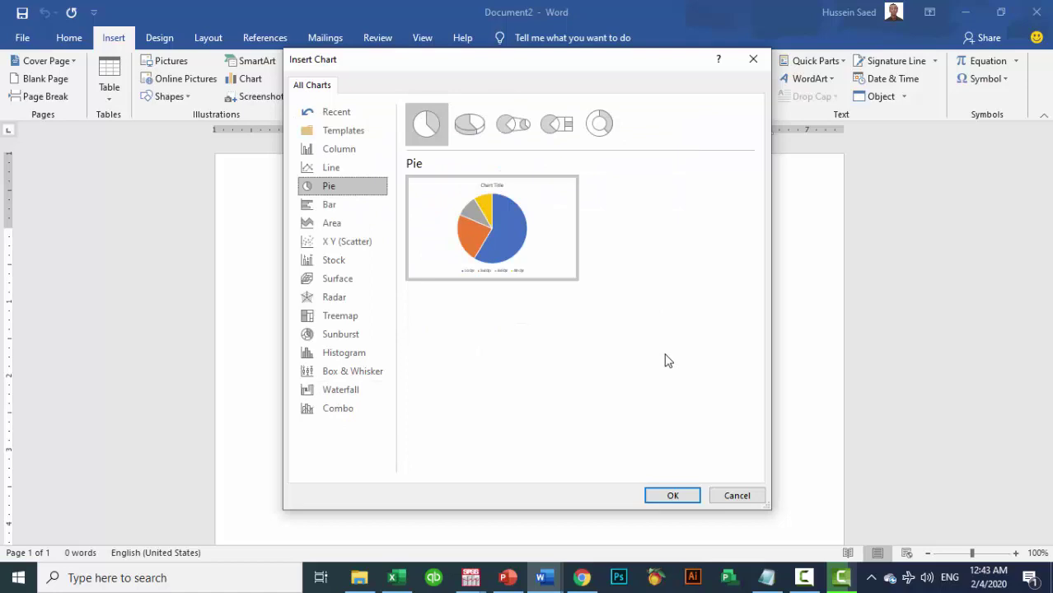
pyautogui.moveTo(531, 243)
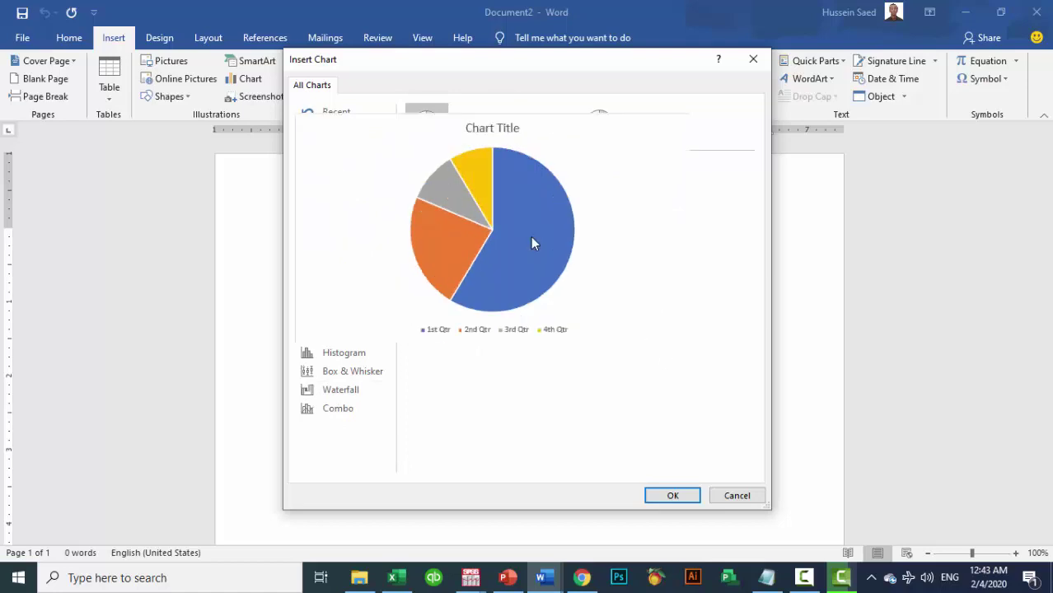
pyautogui.click(671, 498)
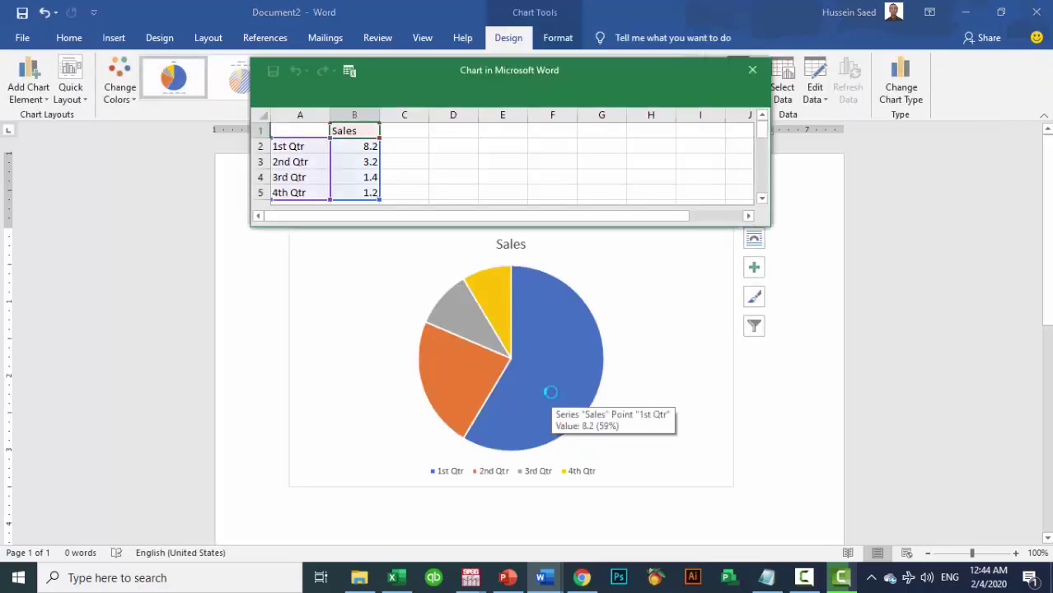
pyautogui.click(555, 306)
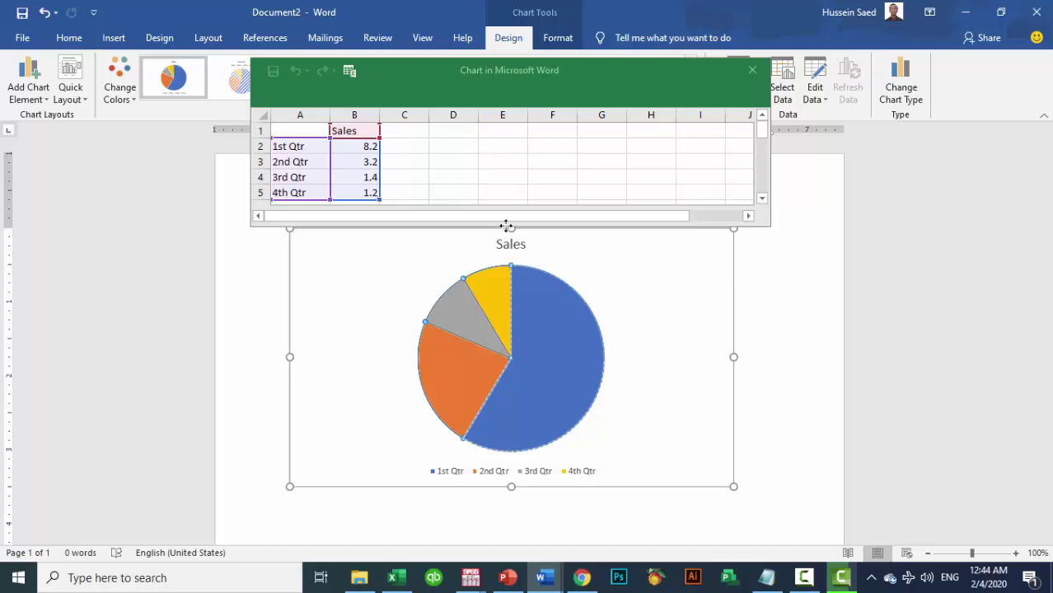
pyautogui.click(558, 309)
pyautogui.moveTo(571, 306); pyautogui.dragTo(491, 298)
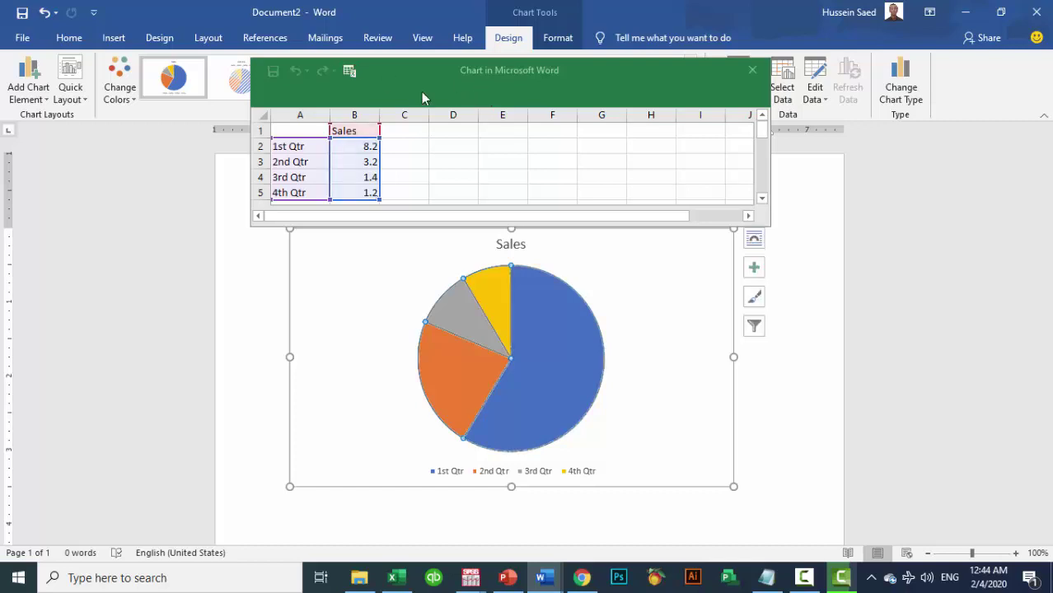
# - Open the pie chart's data for editing in a full Excel window and maximize it
pyautogui.click(349, 72)
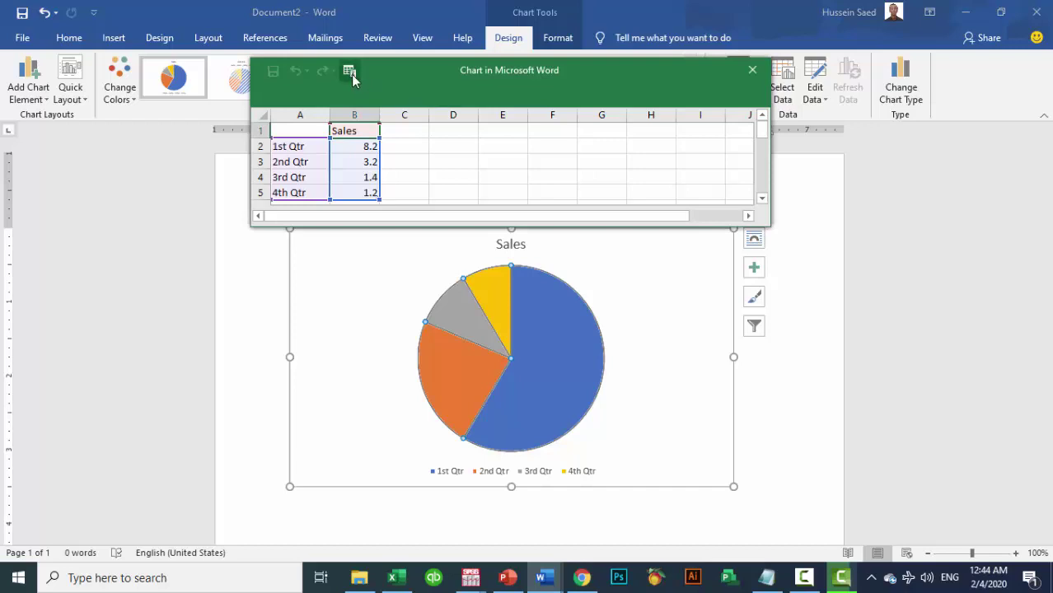
pyautogui.click(349, 71)
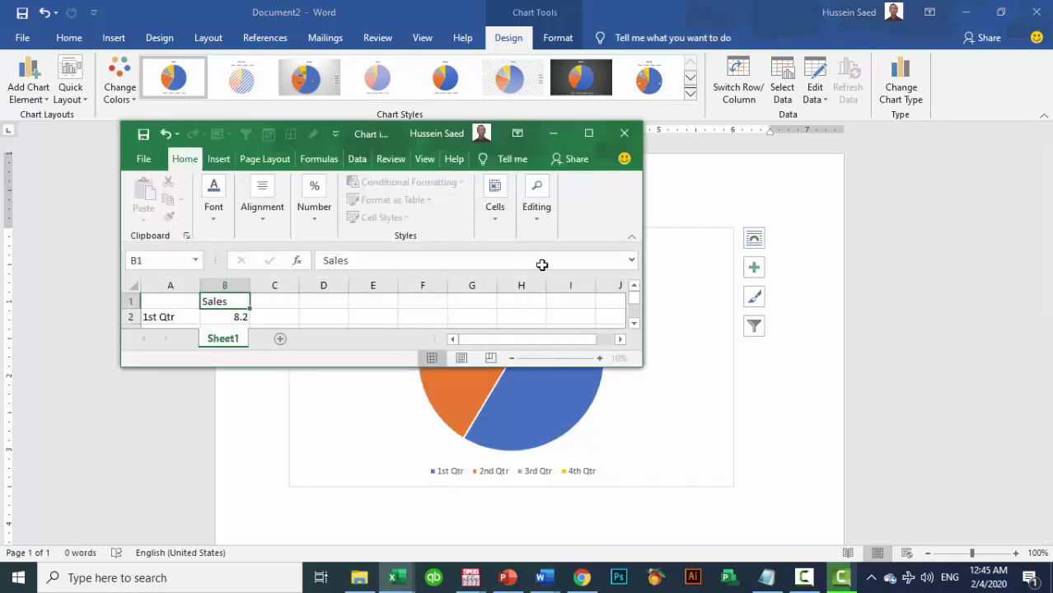
pyautogui.click(588, 133)
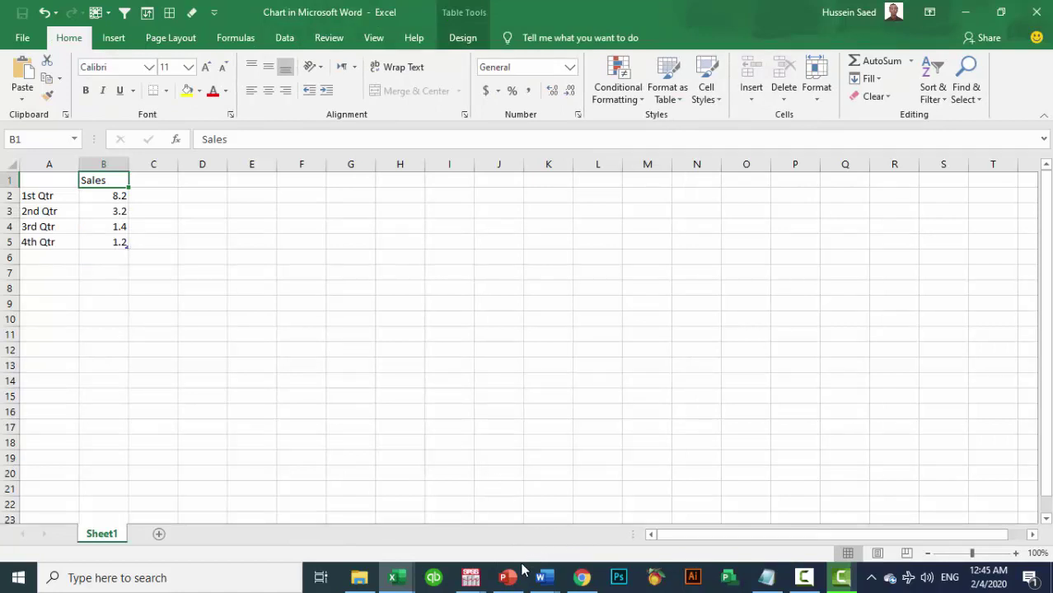
# - Check the frequency tables in the SPSS output and return to the chart's data sheet in Excel
pyautogui.moveTo(473, 575)
pyautogui.click(512, 525)
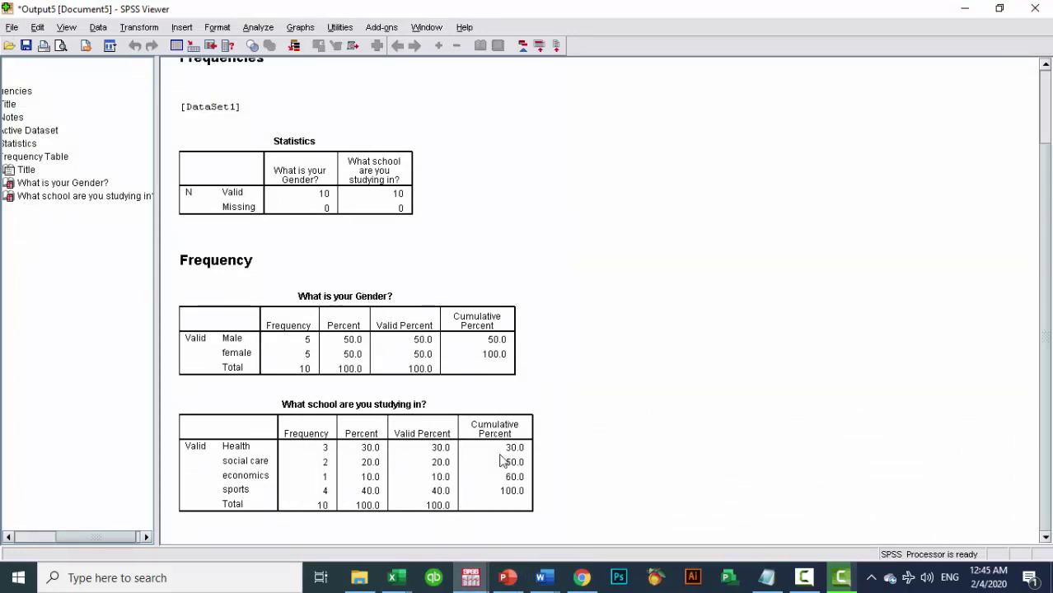
pyautogui.click(398, 579)
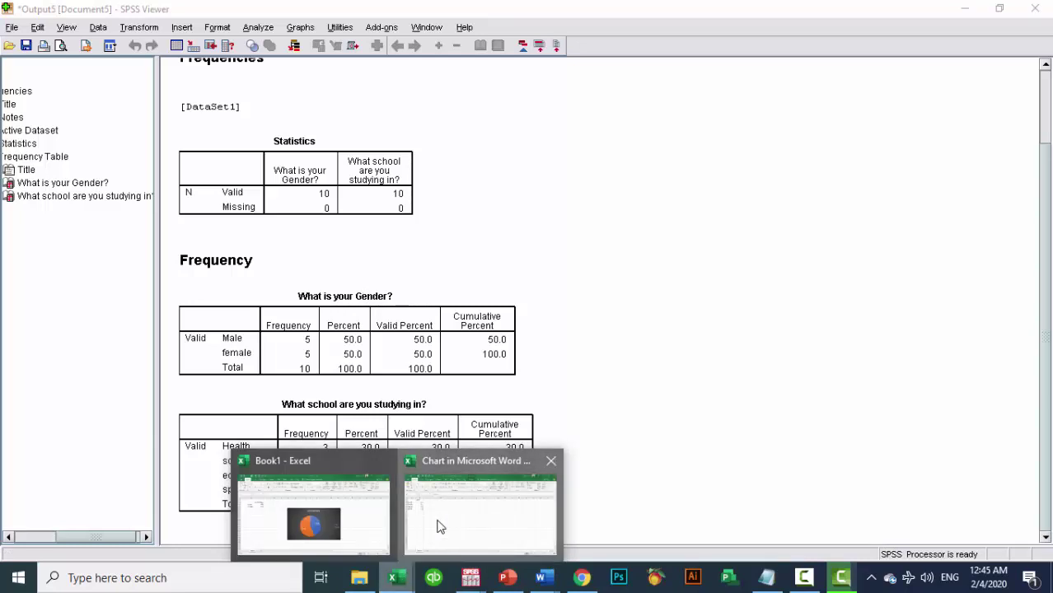
pyautogui.click(437, 524)
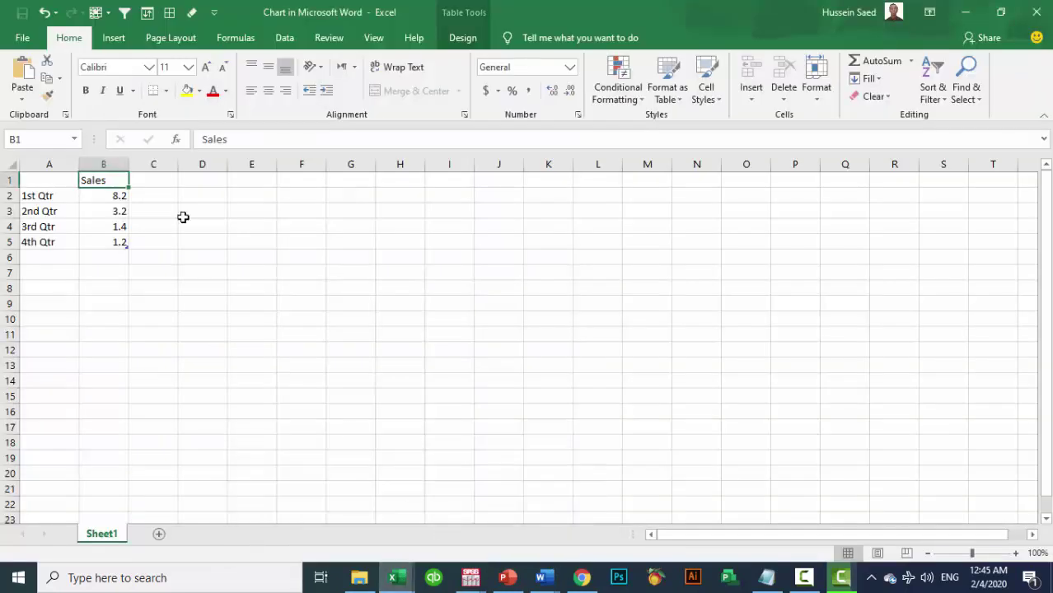
# - Replace the Sales header in cell B1 with "what is your gender ?"
pyautogui.doubleClick(105, 183)
pyautogui.moveTo(105, 184); pyautogui.dragTo(75, 185)
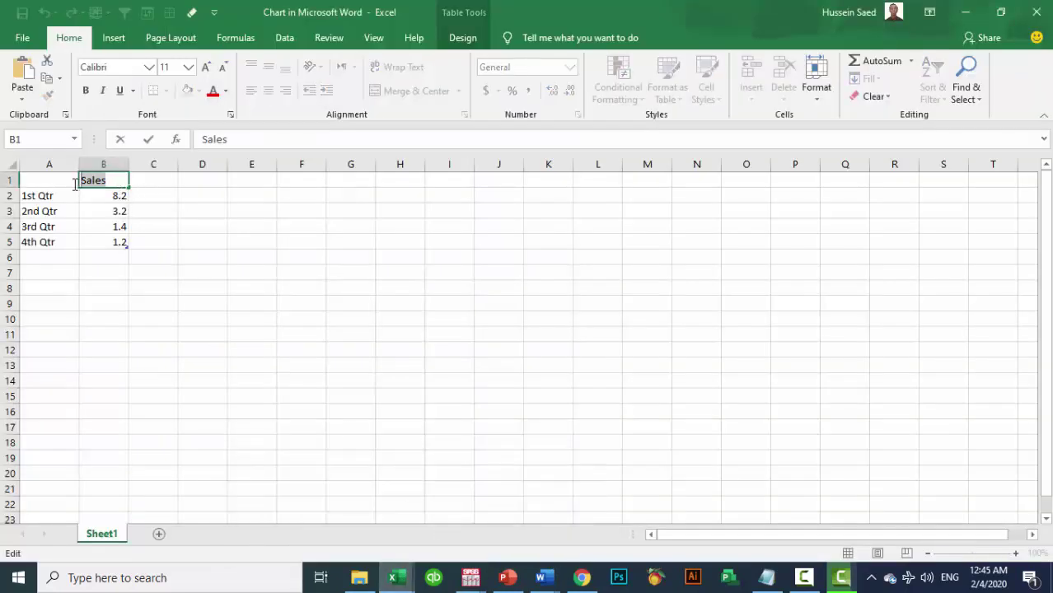
pyautogui.write('wha')
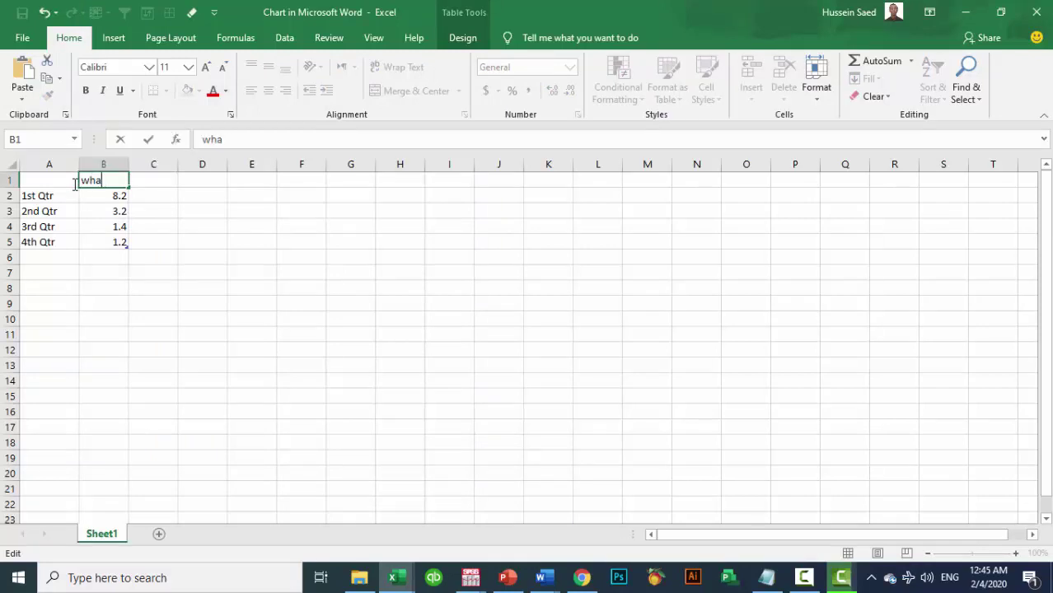
pyautogui.write('t is your ge')
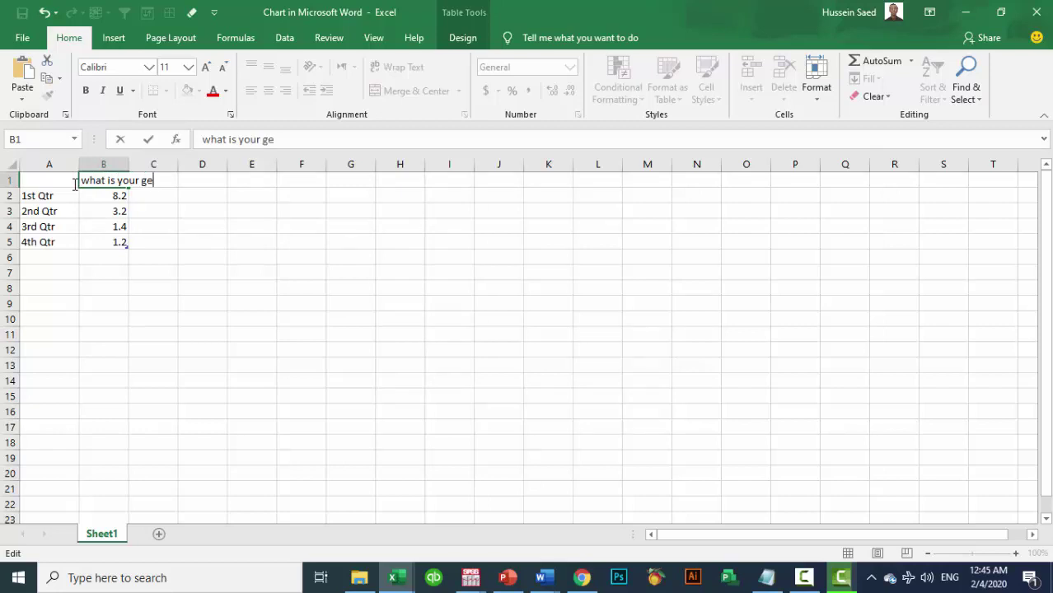
pyautogui.write('nder ?')
pyautogui.press('Return')
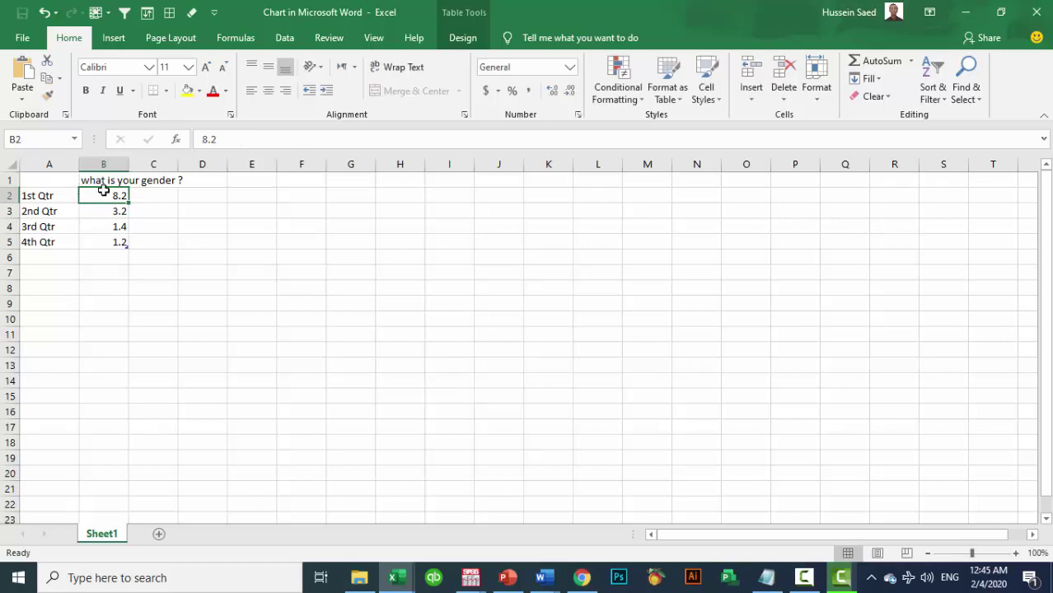
# - Clear the 3rd Qtr and 4th Qtr labels and values in cells A4:B5
pyautogui.click(108, 178)
pyautogui.click(111, 194)
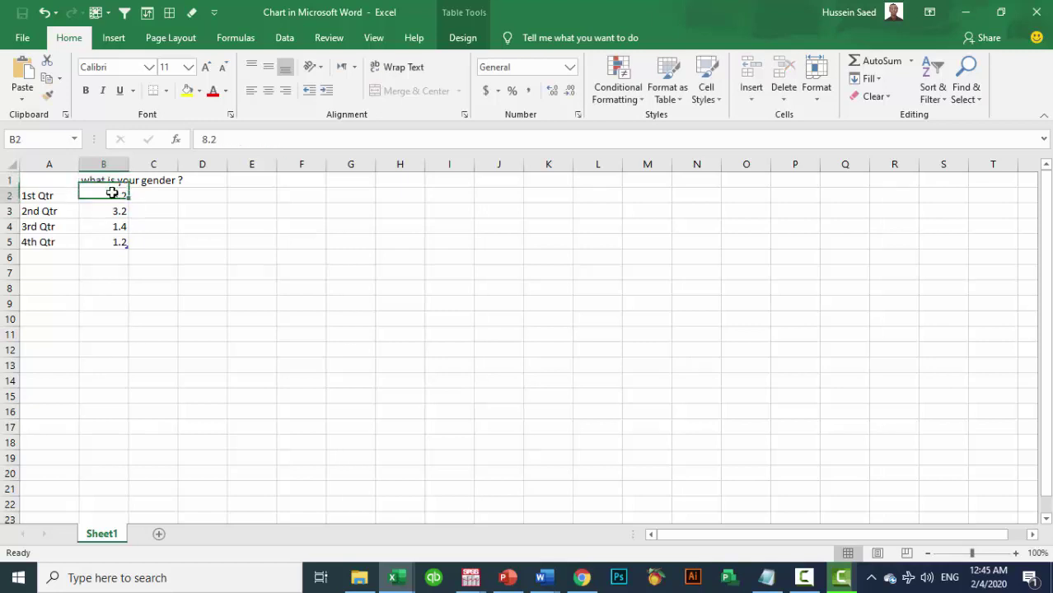
pyautogui.click(111, 209)
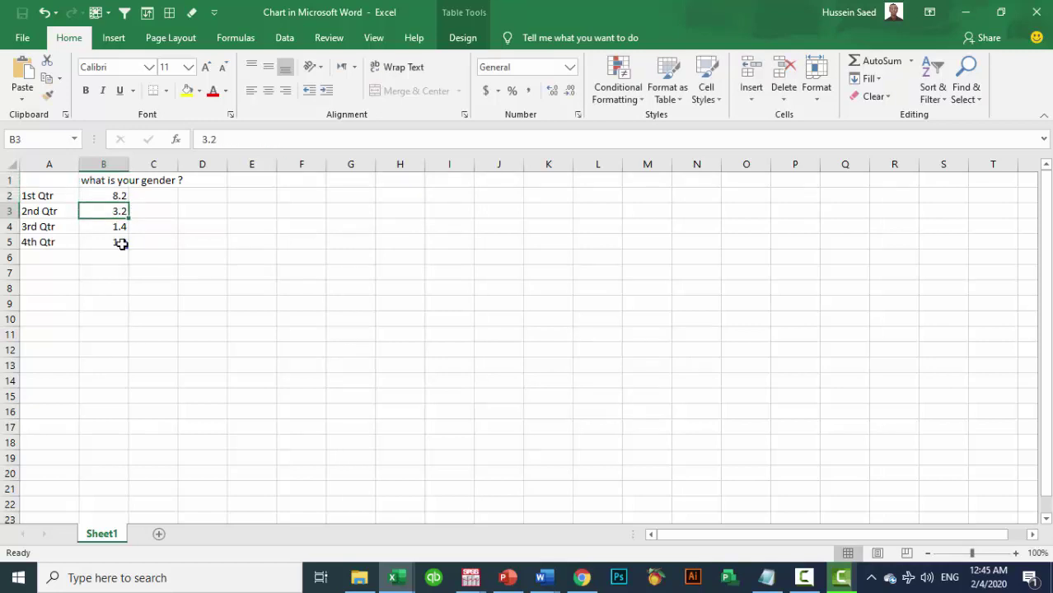
pyautogui.click(118, 242)
pyautogui.moveTo(46, 230); pyautogui.dragTo(105, 241)
pyautogui.press('Delete')
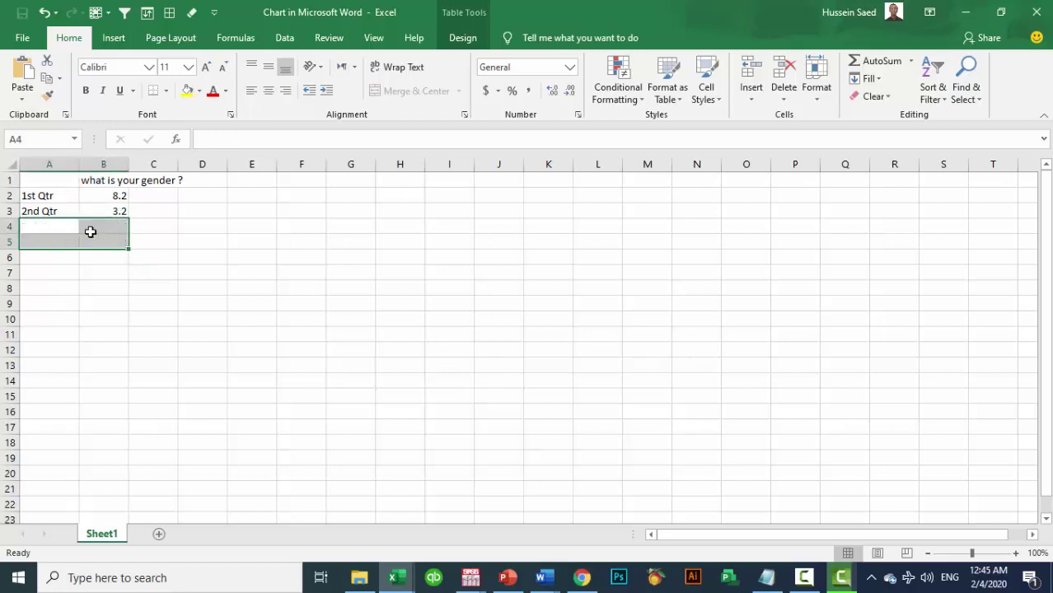
# - Label the two remaining categories in cells A2 and A3 as male and female
pyautogui.click(50, 199)
pyautogui.write('F')
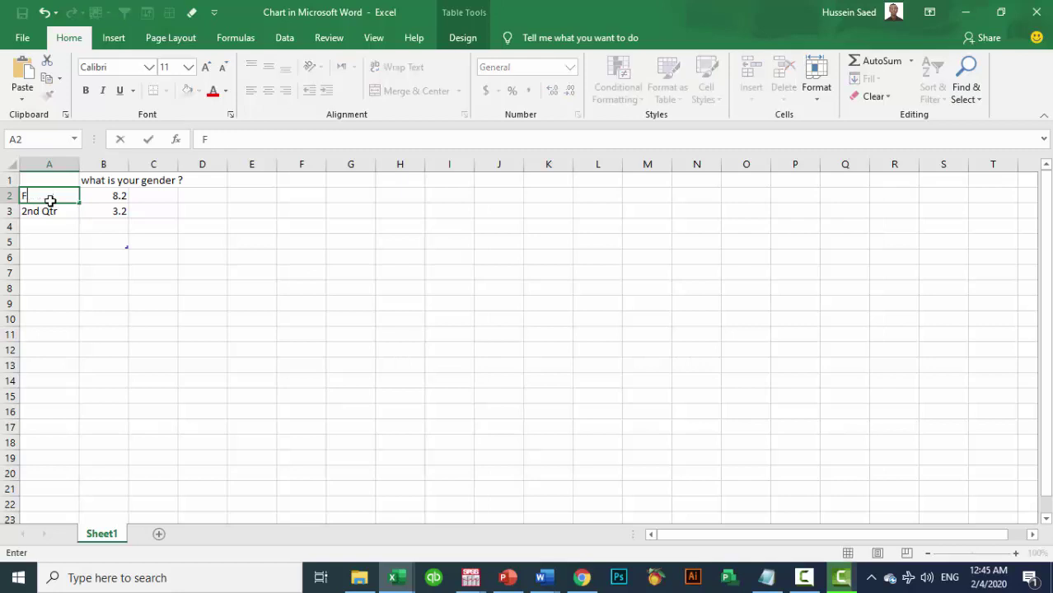
pyautogui.write('male')
pyautogui.press('Return')
pyautogui.write('fema')
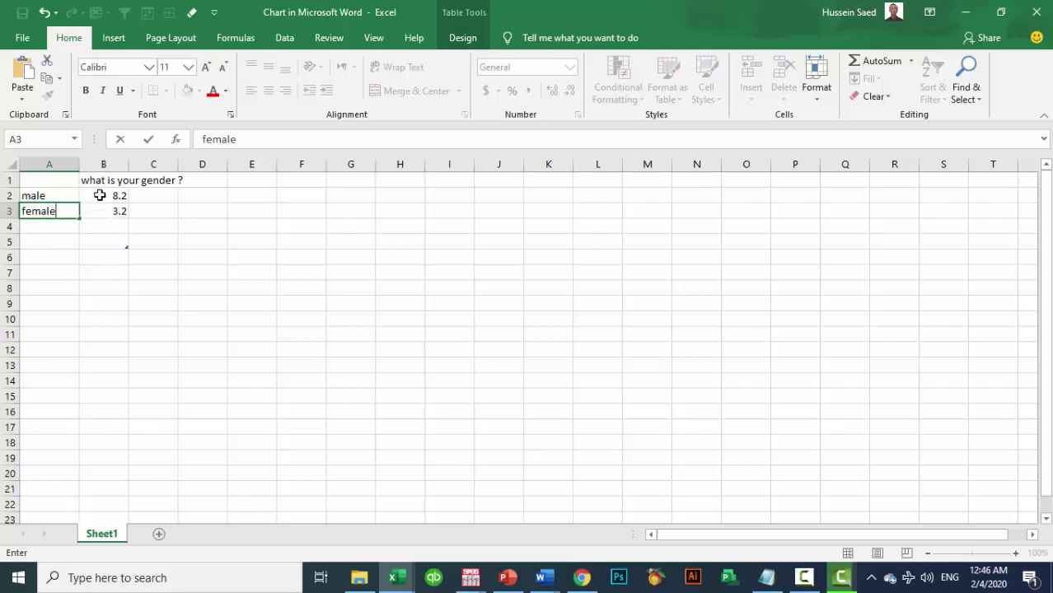
# - Clear the sample values in cells B2:B3 and format both cells as percentages
pyautogui.moveTo(105, 197); pyautogui.dragTo(115, 209)
pyautogui.press('Delete')
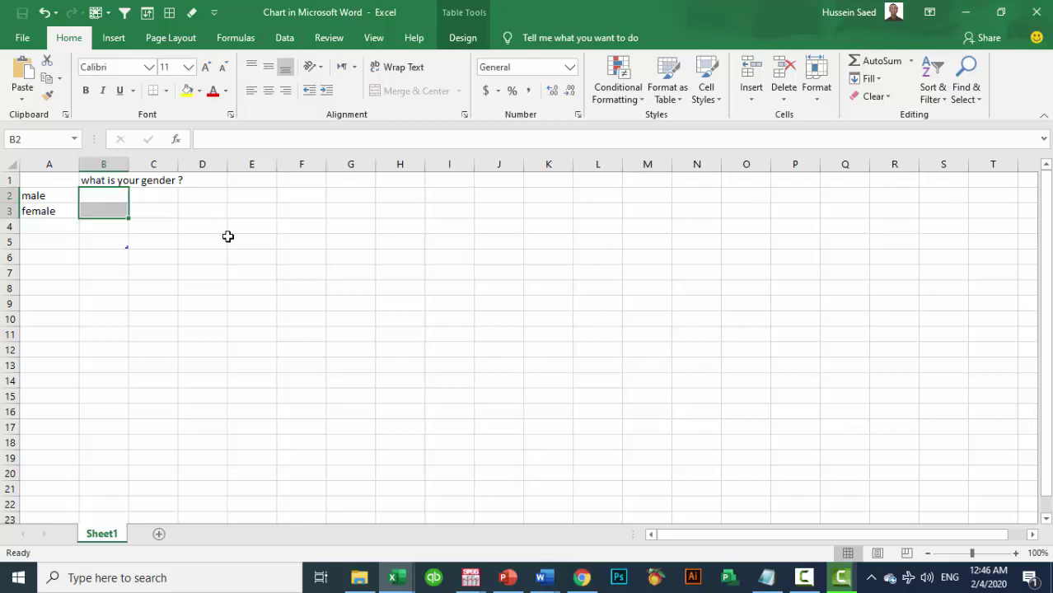
pyautogui.click(99, 197)
pyautogui.moveTo(99, 197); pyautogui.dragTo(109, 206)
pyautogui.click(512, 95)
pyautogui.click(109, 205)
pyautogui.click(105, 198)
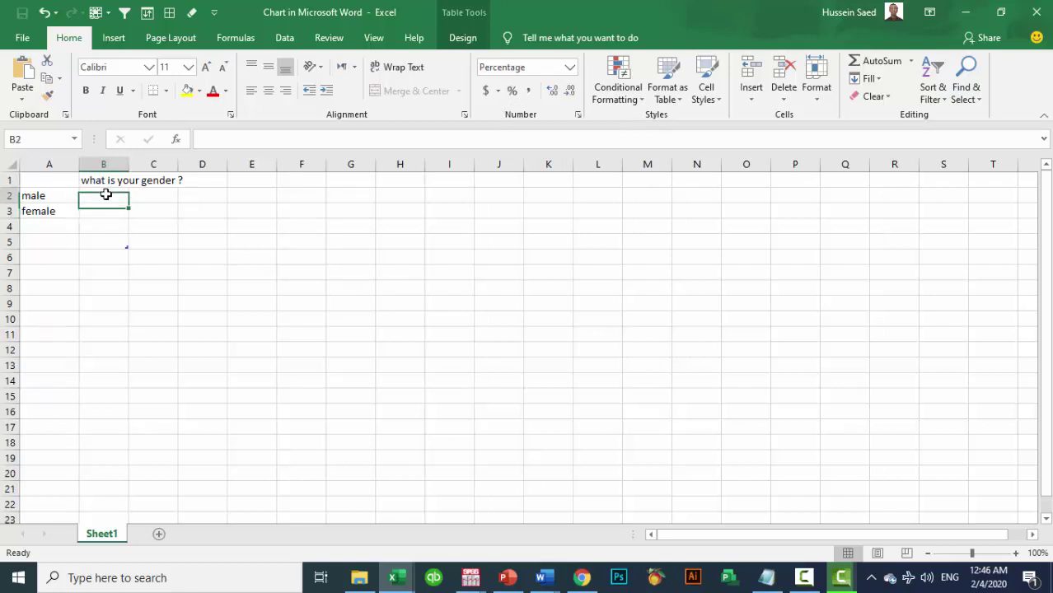
# - Look up the gender percentages in the SPSS output and enter 50% for both male and female in the Excel chart data
pyautogui.click(470, 577)
pyautogui.click(537, 532)
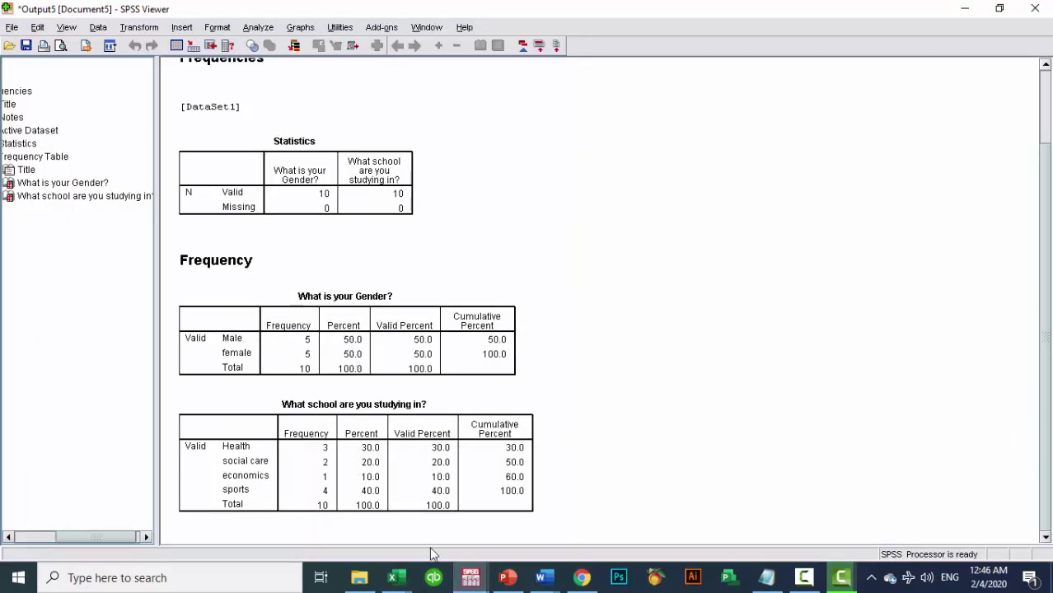
pyautogui.click(412, 570)
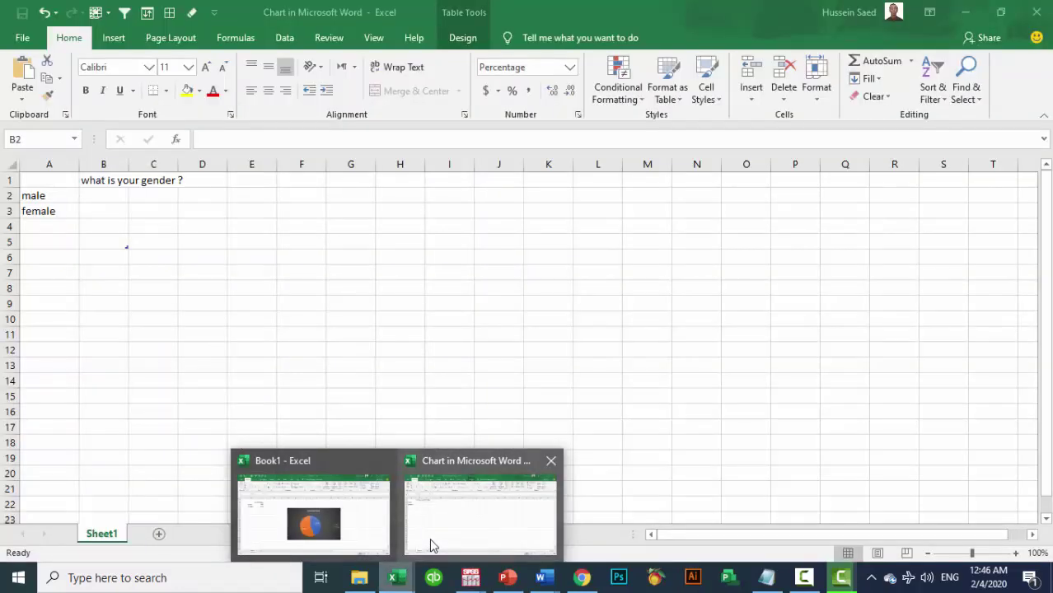
pyautogui.click(430, 538)
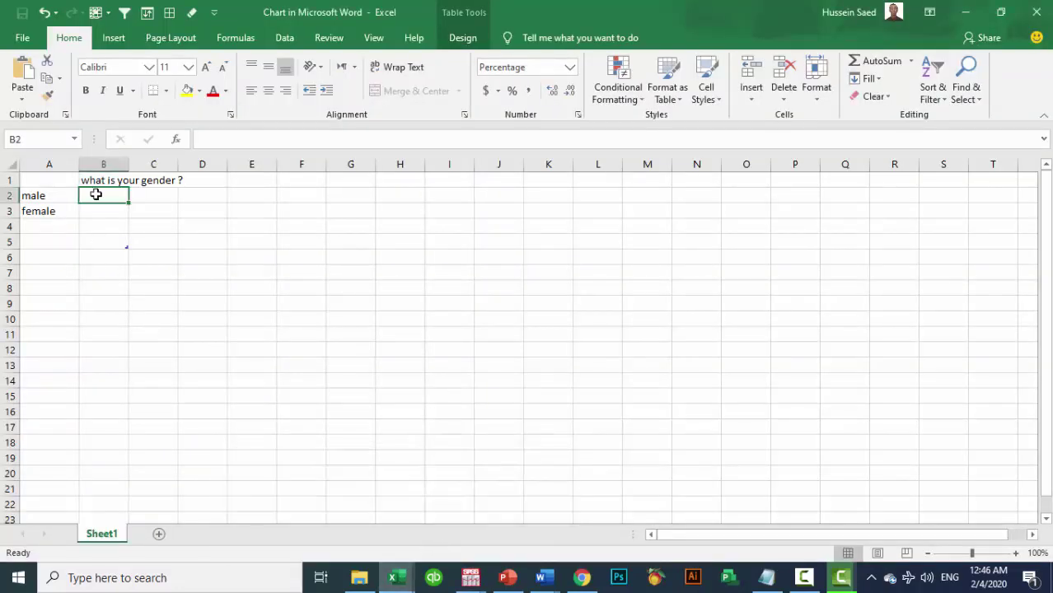
pyautogui.write('50')
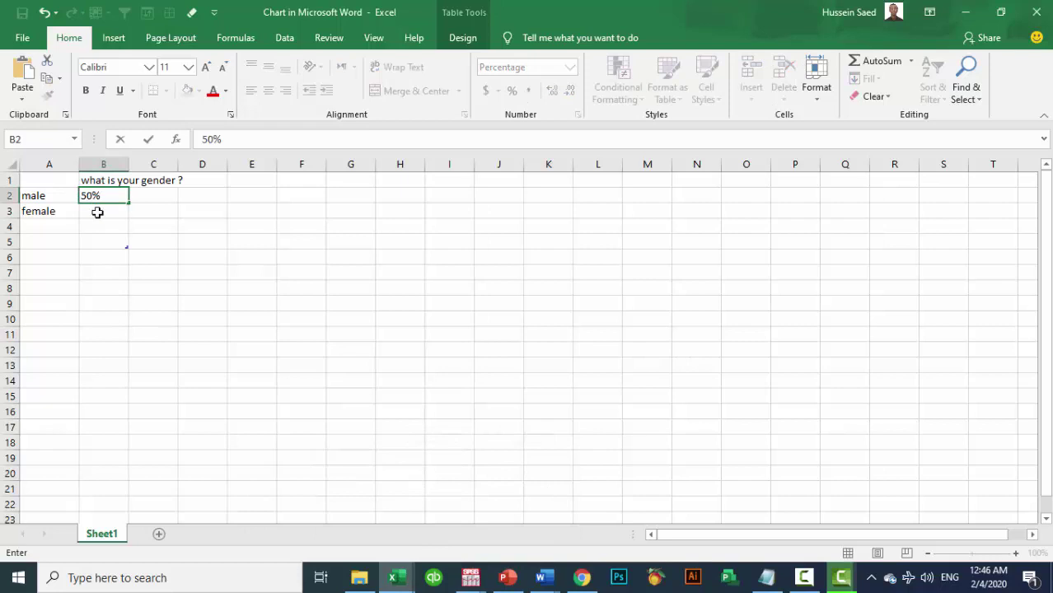
pyautogui.click(98, 214)
pyautogui.write('50')
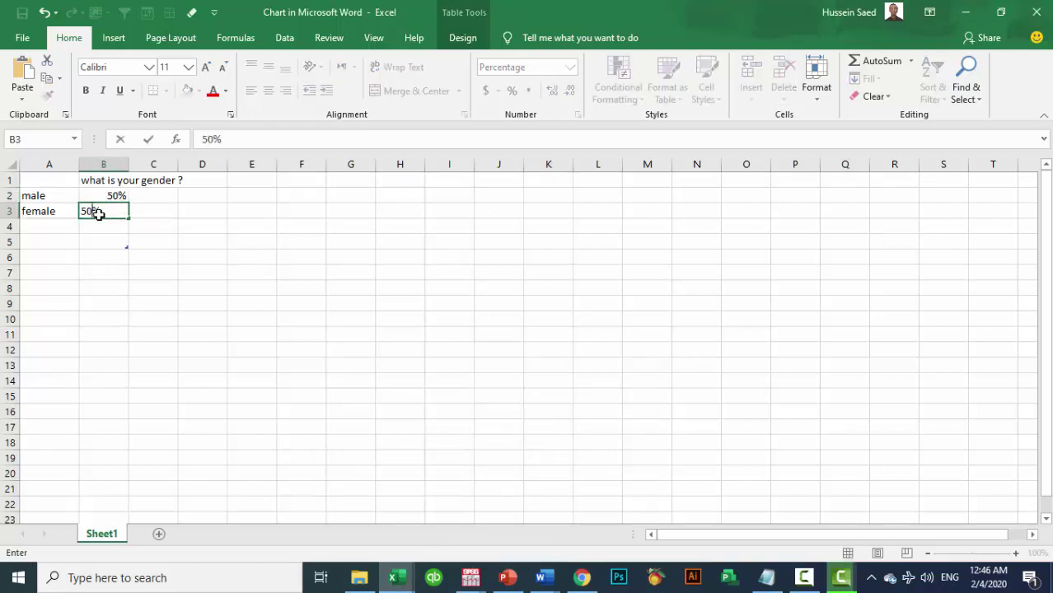
pyautogui.press('Return')
# - Shrink the chart's data range to A1:B3 so it covers only the male and female rows
pyautogui.click(124, 240)
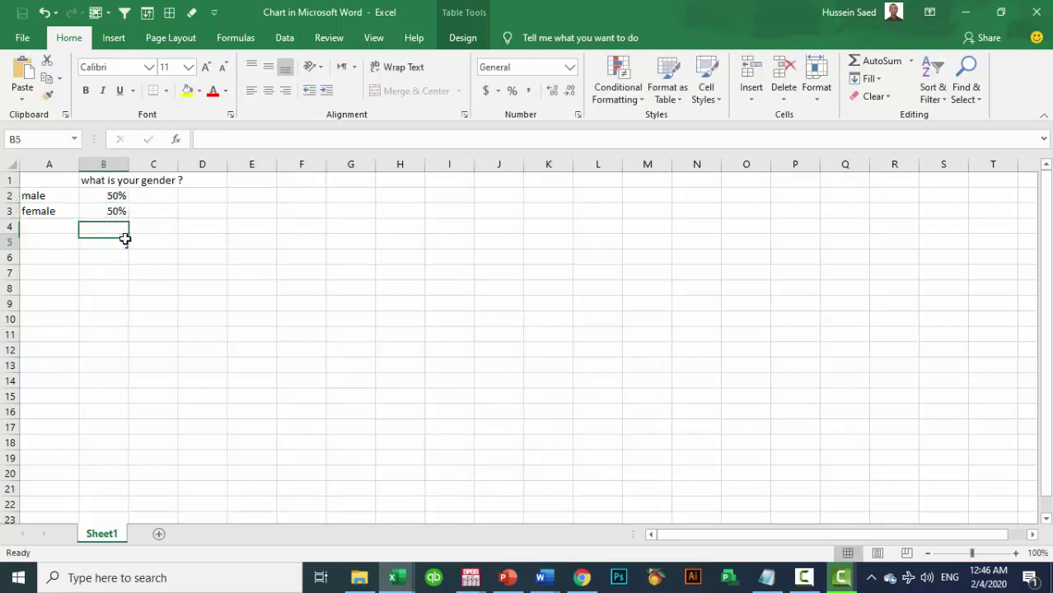
pyautogui.click(132, 271)
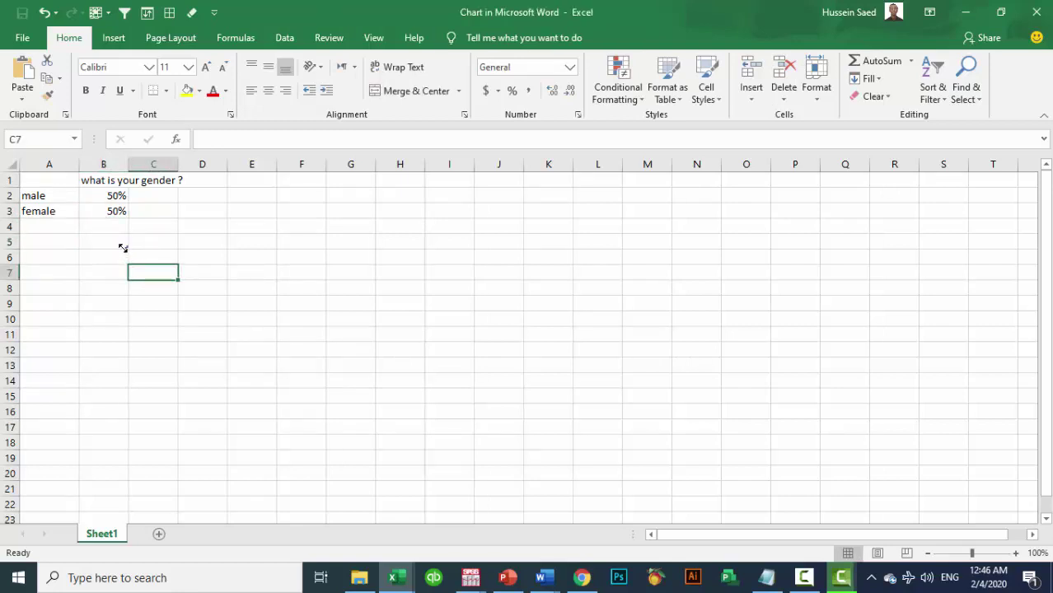
pyautogui.moveTo(122, 241); pyautogui.dragTo(118, 218)
# - Switch to Document2 in Word and add data labels to the gender pie chart
pyautogui.moveTo(544, 579)
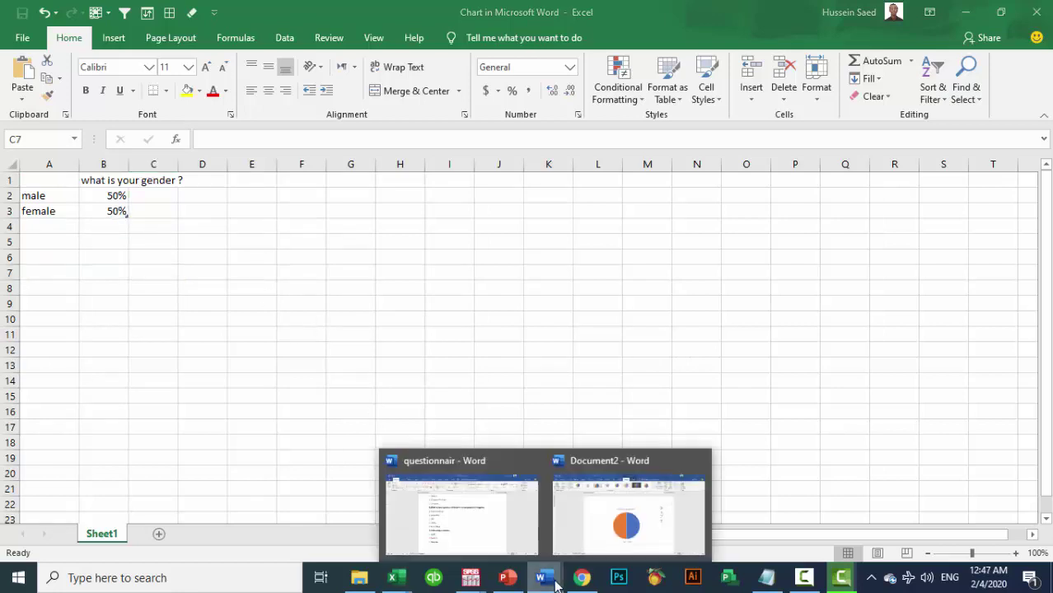
pyautogui.click(583, 540)
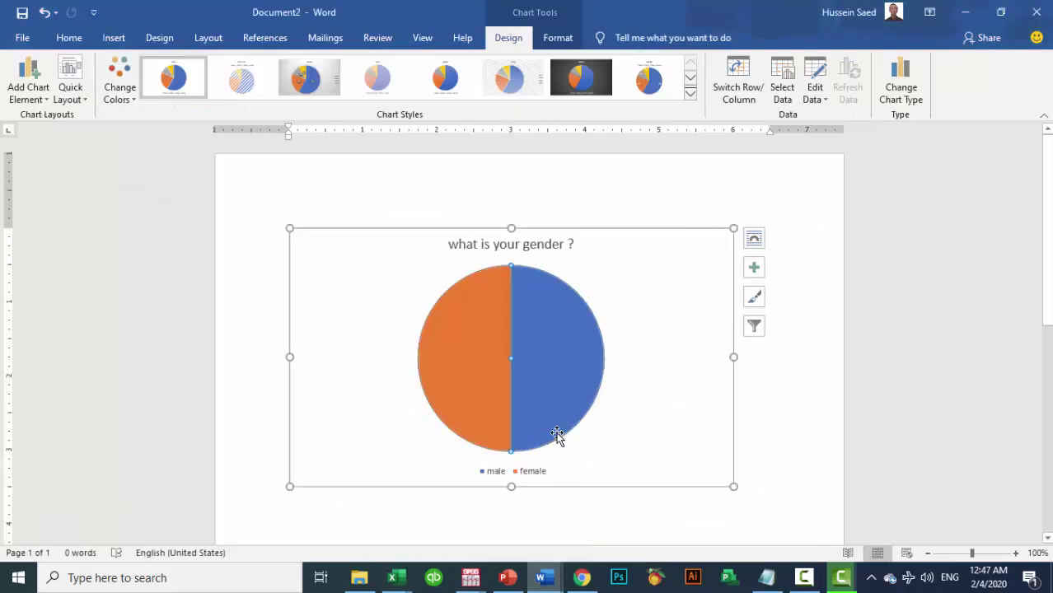
pyautogui.moveTo(520, 307)
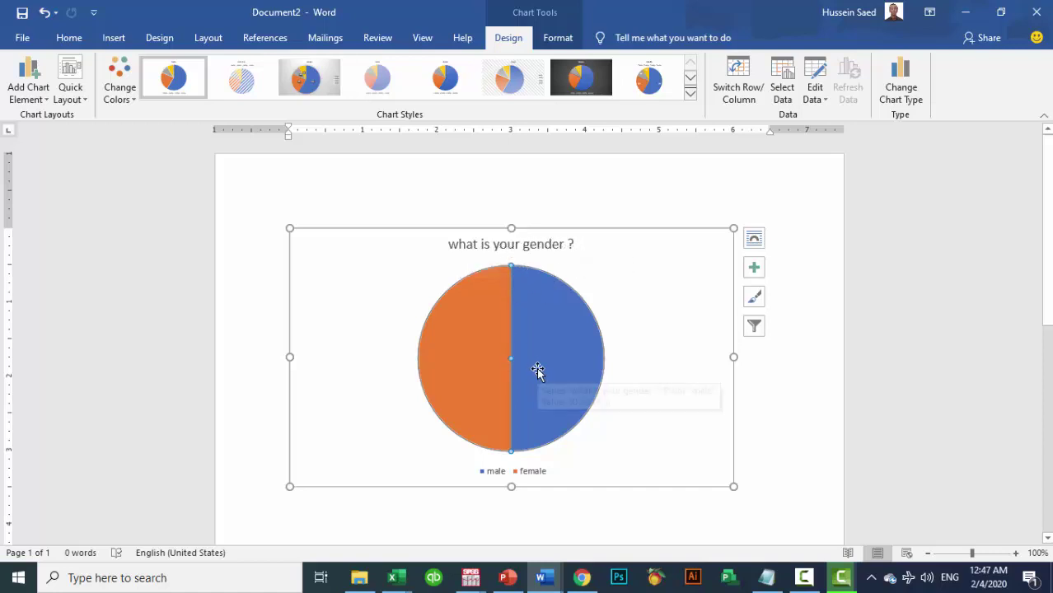
pyautogui.moveTo(536, 369)
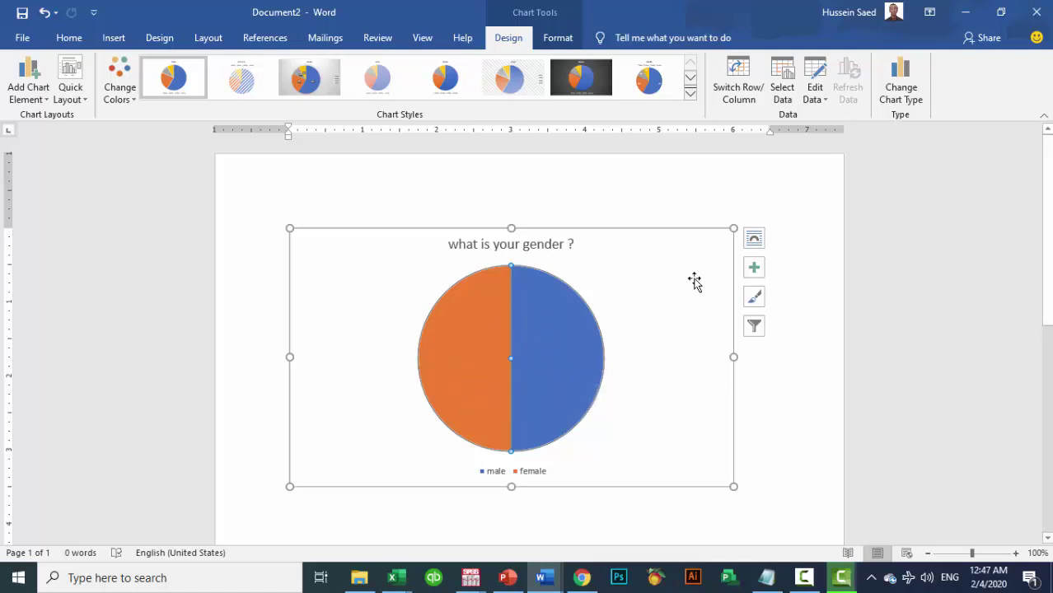
pyautogui.click(754, 270)
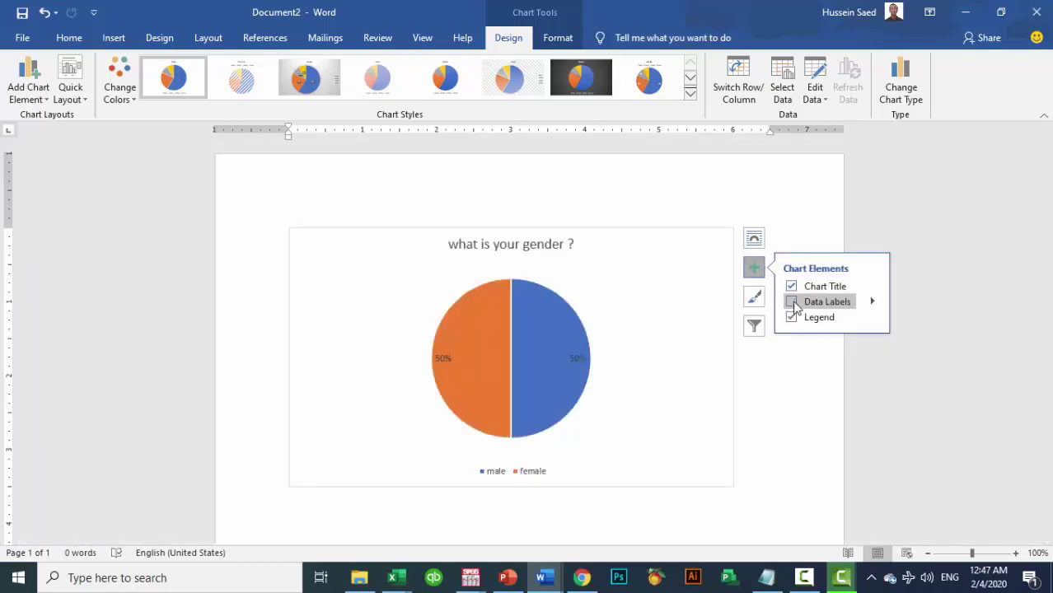
pyautogui.click(792, 303)
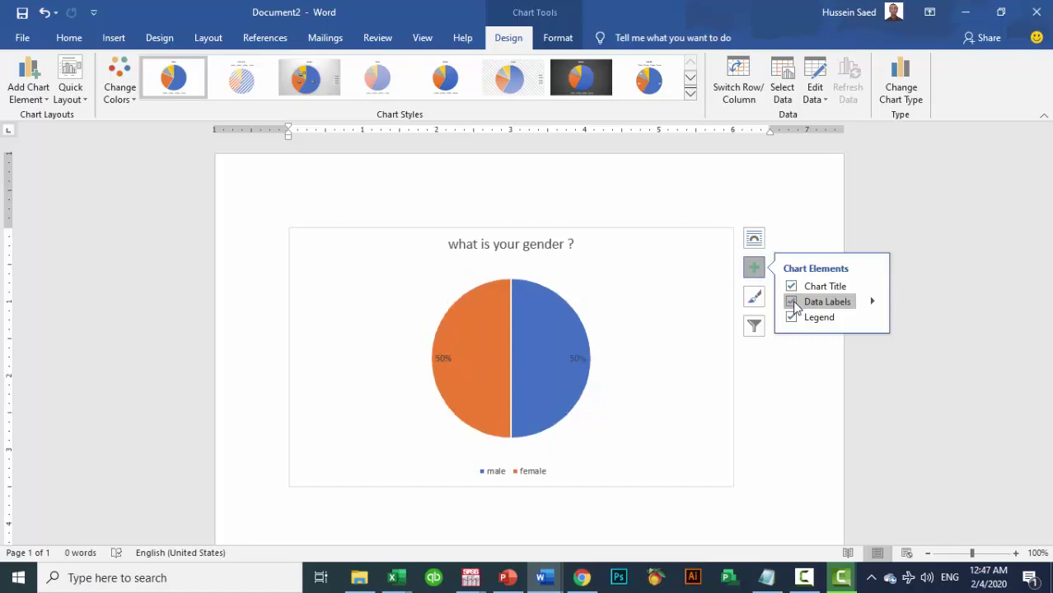
# - Enlarge the pie chart's data labels to font size 24
pyautogui.click(574, 359)
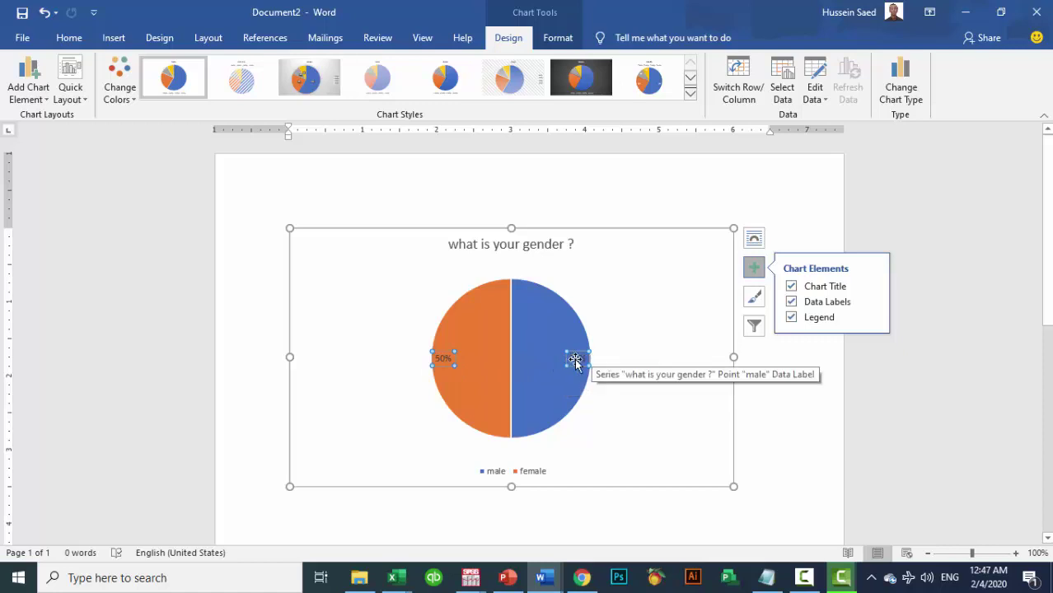
pyautogui.click(77, 45)
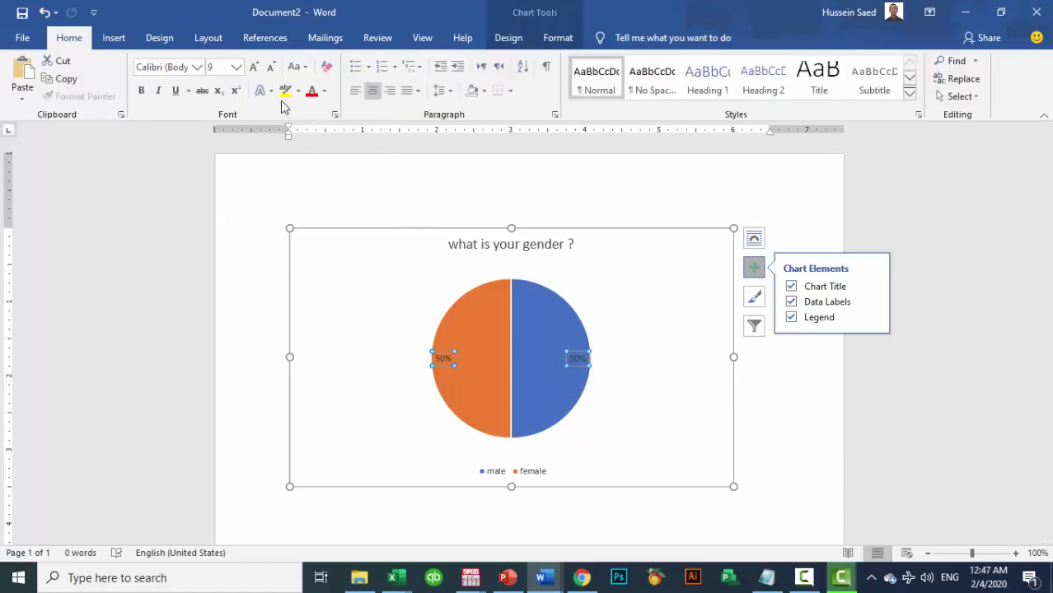
pyautogui.click(253, 67)
pyautogui.click(253, 67)
pyautogui.click(254, 67)
pyautogui.click(254, 67)
pyautogui.click(254, 67)
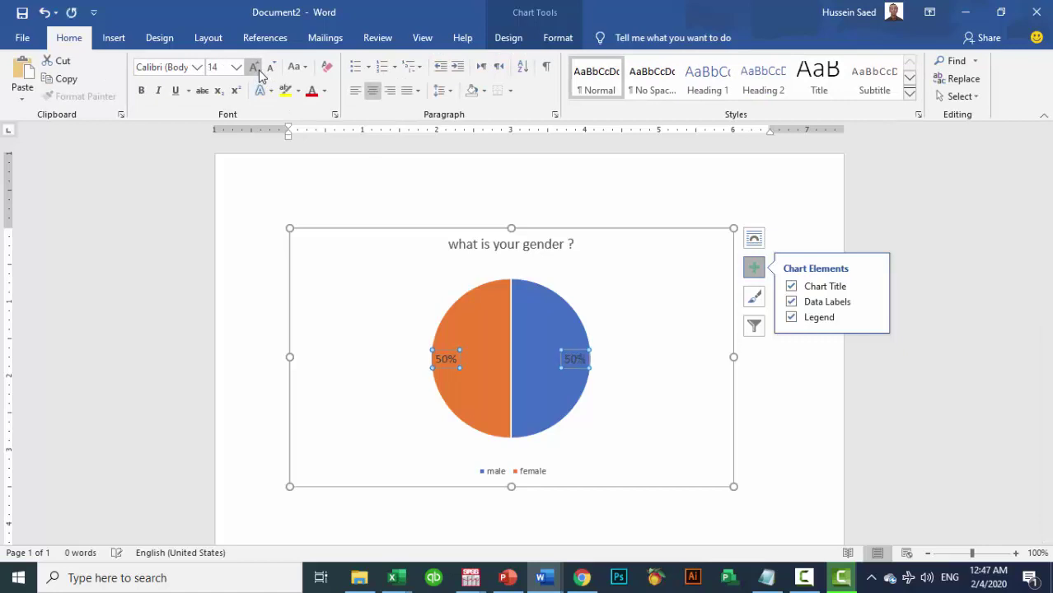
pyautogui.click(254, 67)
pyautogui.click(254, 67)
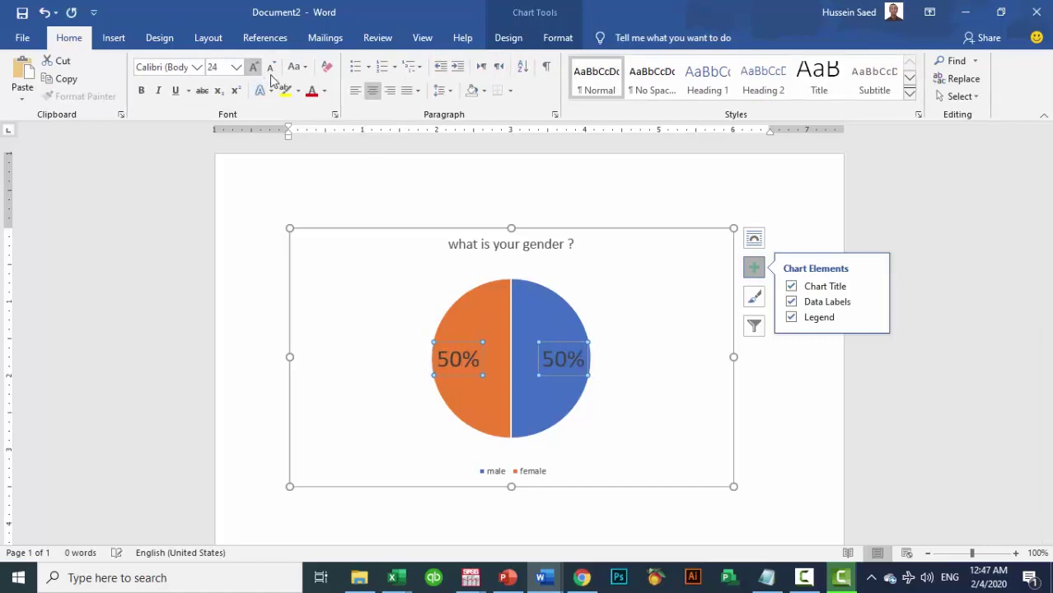
# - Change the font color of the pie chart's data labels to white
pyautogui.click(326, 91)
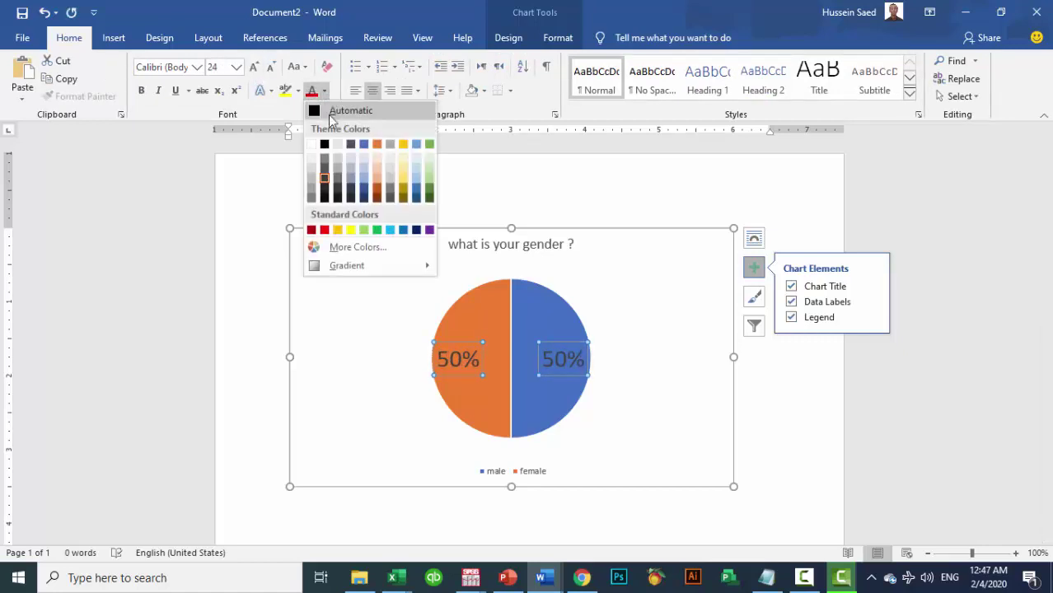
pyautogui.click(320, 143)
pyautogui.click(408, 240)
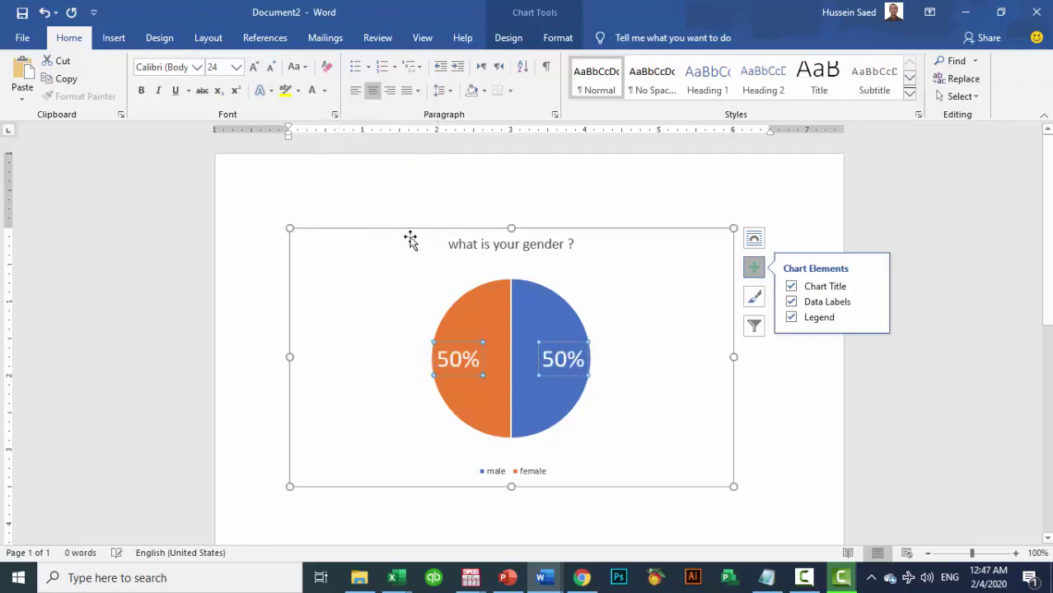
pyautogui.click(566, 280)
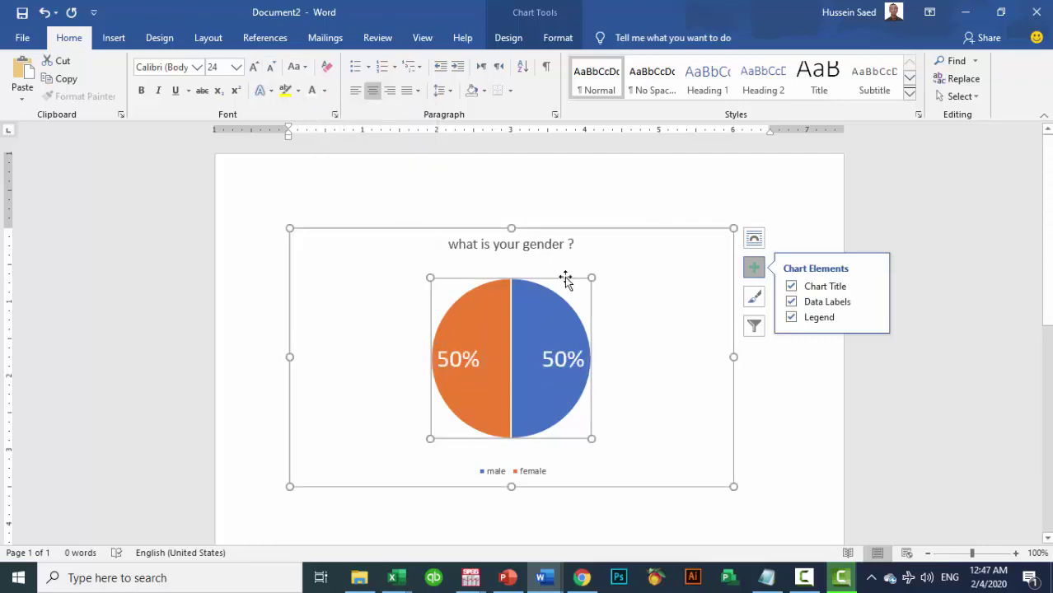
pyautogui.click(650, 396)
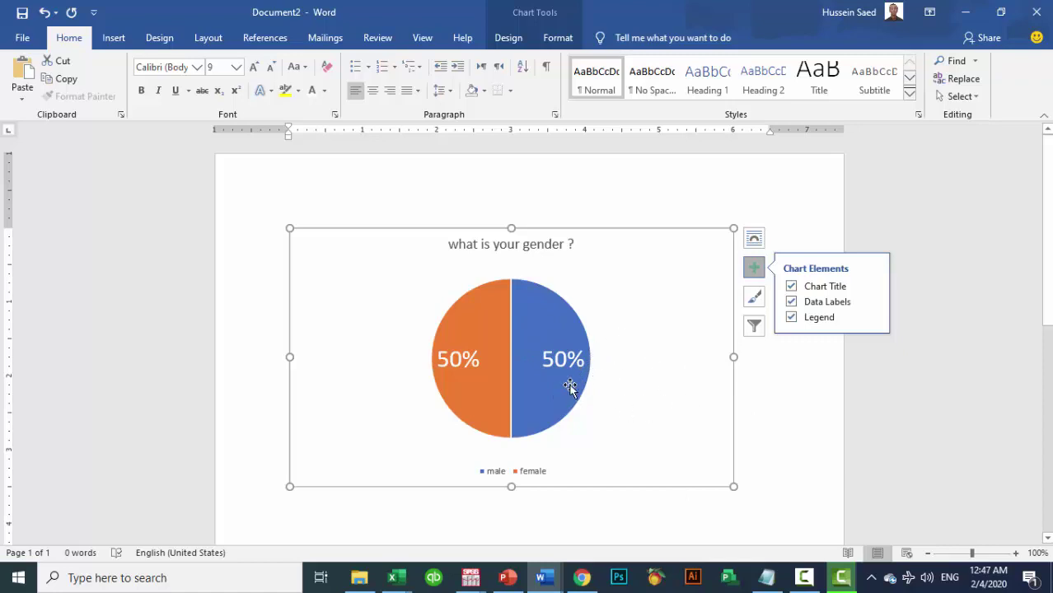
pyautogui.moveTo(570, 385)
# - Add blank lines below the gender pie chart in the document
pyautogui.click(521, 544)
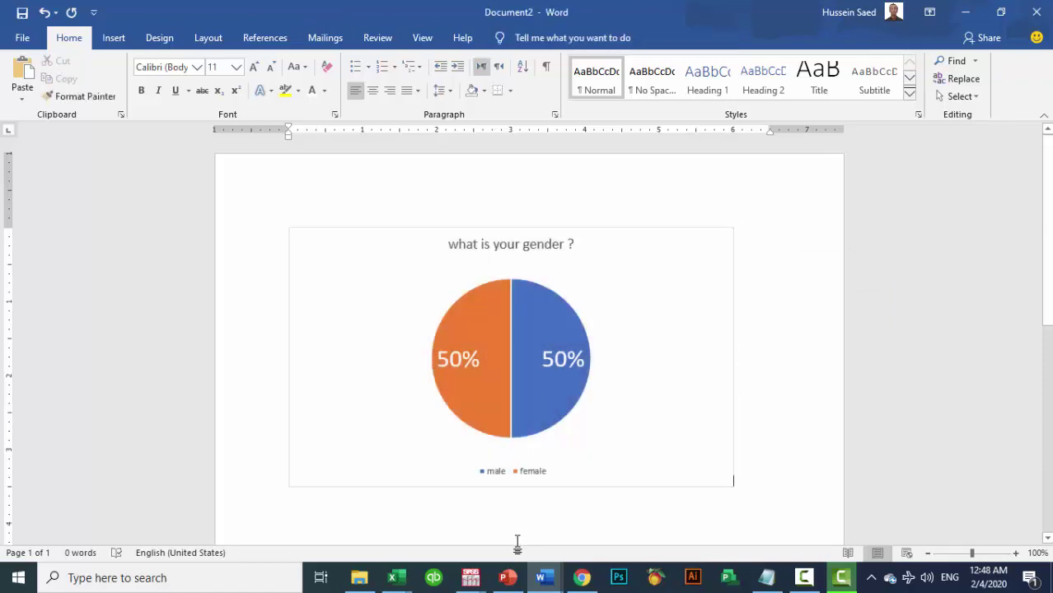
pyautogui.press('Return')
pyautogui.press('Return')
pyautogui.press('Return')
pyautogui.press('Return')
pyautogui.press('Return')
pyautogui.press('Return')
pyautogui.press('Return')
pyautogui.press('Return')
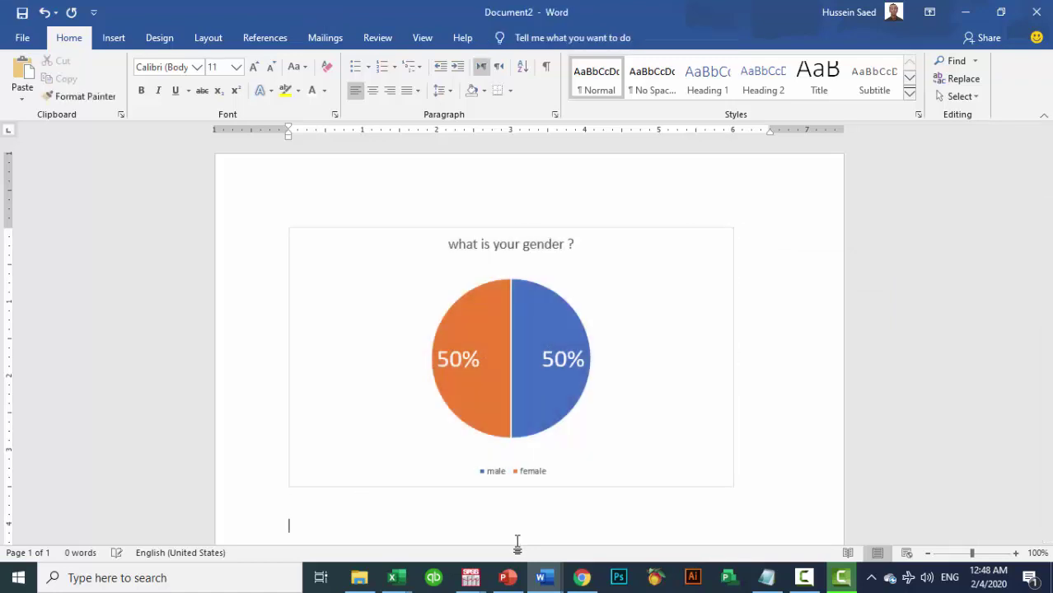
pyautogui.press('BackSpace')
pyautogui.press('BackSpace')
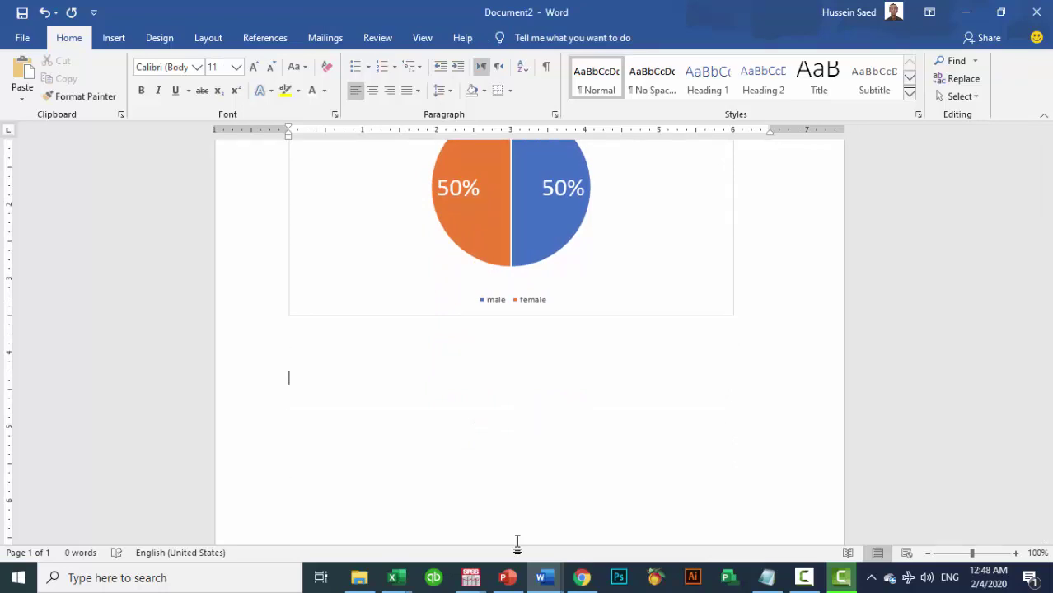
pyautogui.click(804, 577)
pyautogui.click(973, 507)
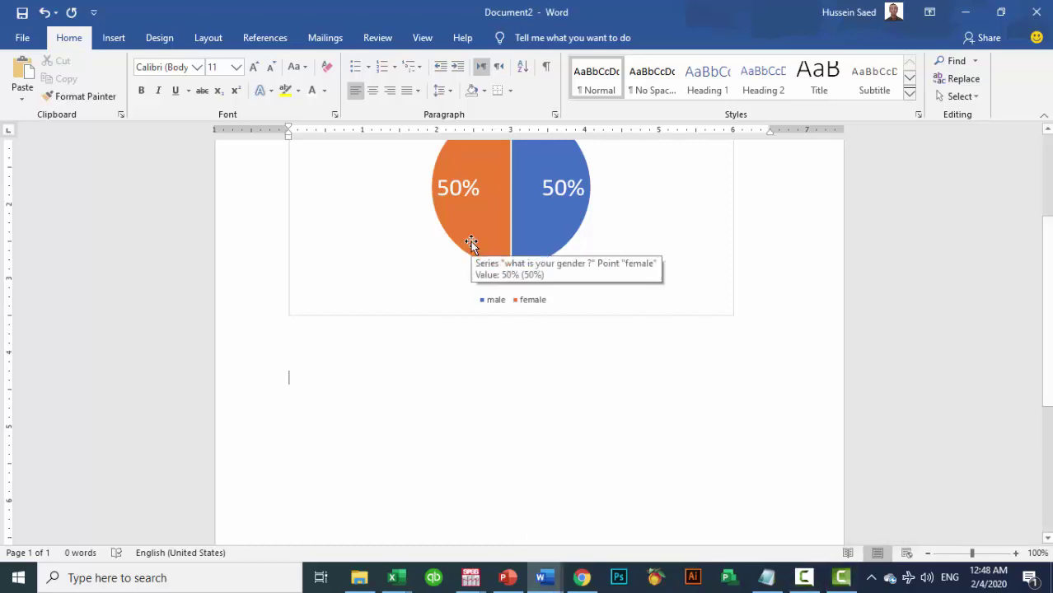
# - Insert a clustered column chart below the gender pie chart
pyautogui.click(112, 38)
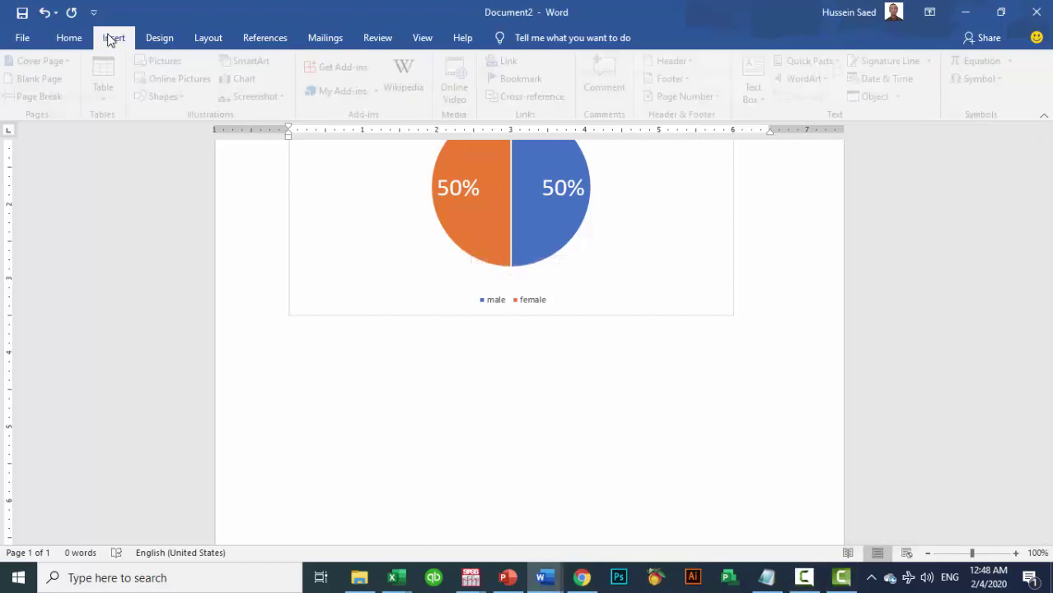
pyautogui.click(254, 86)
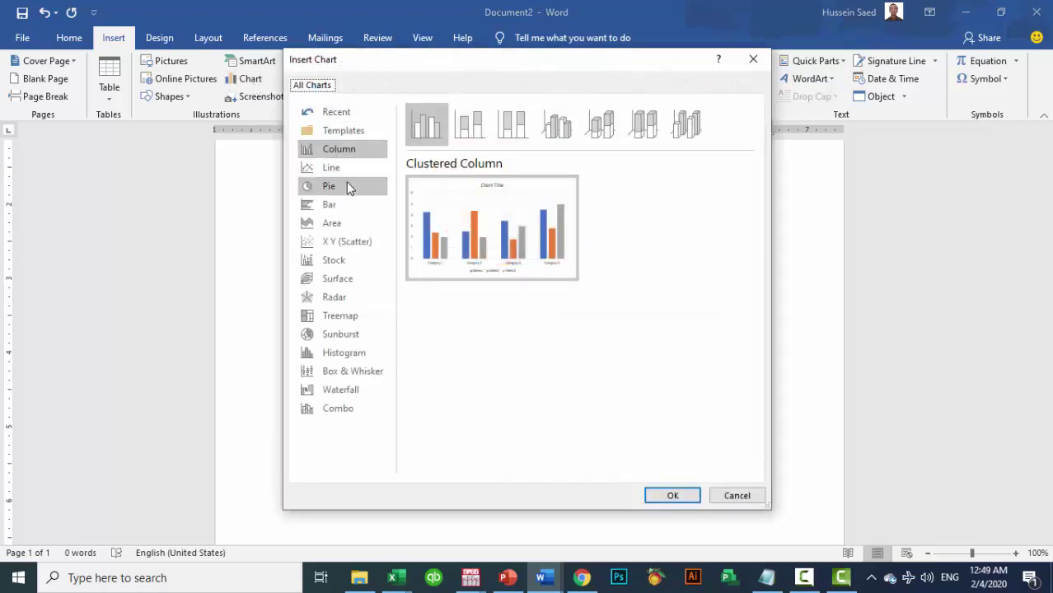
pyautogui.click(341, 145)
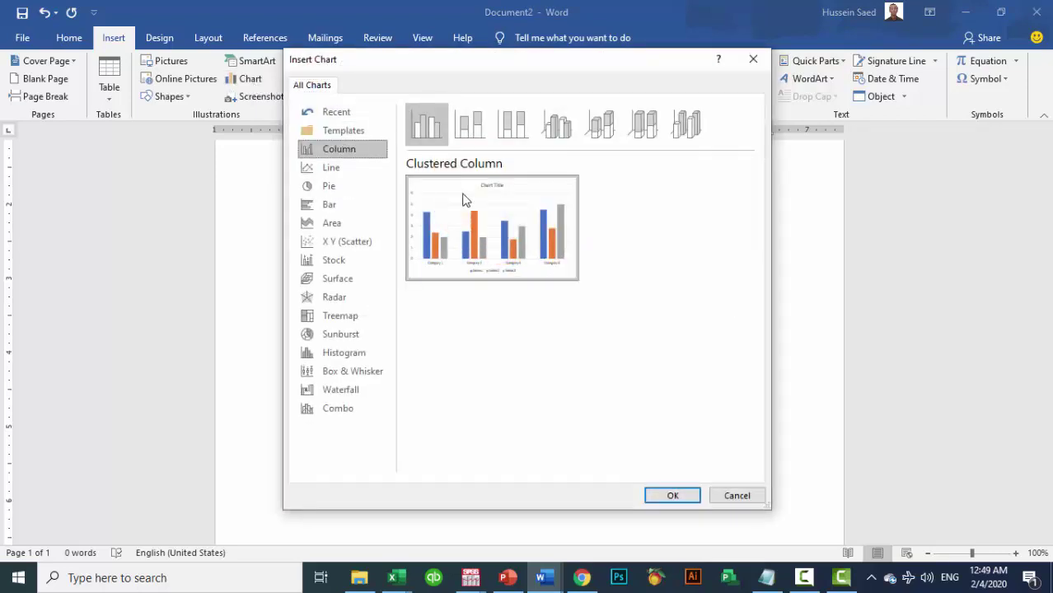
pyautogui.moveTo(497, 226)
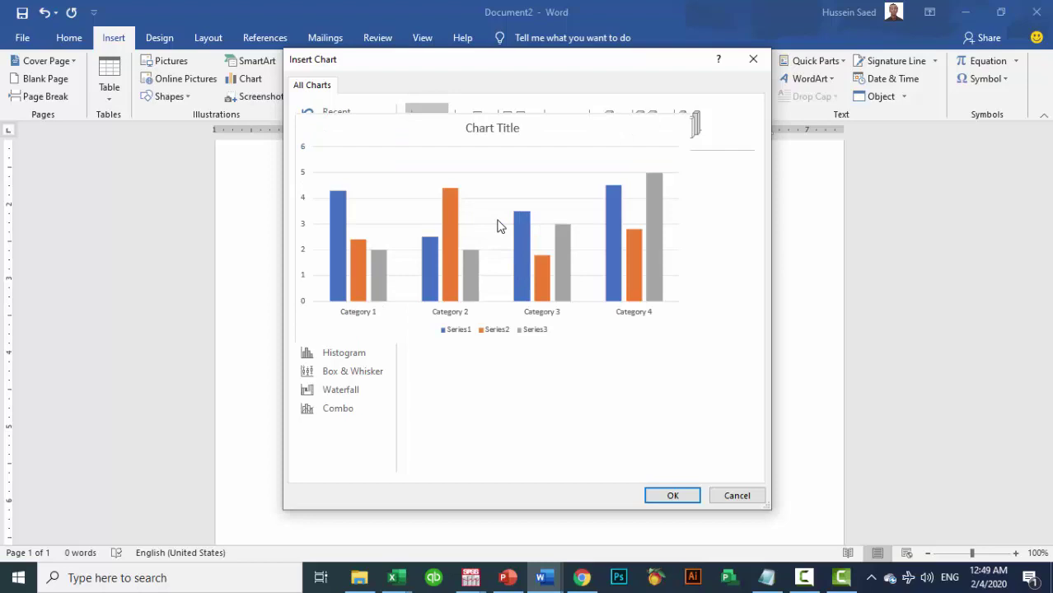
pyautogui.click(672, 495)
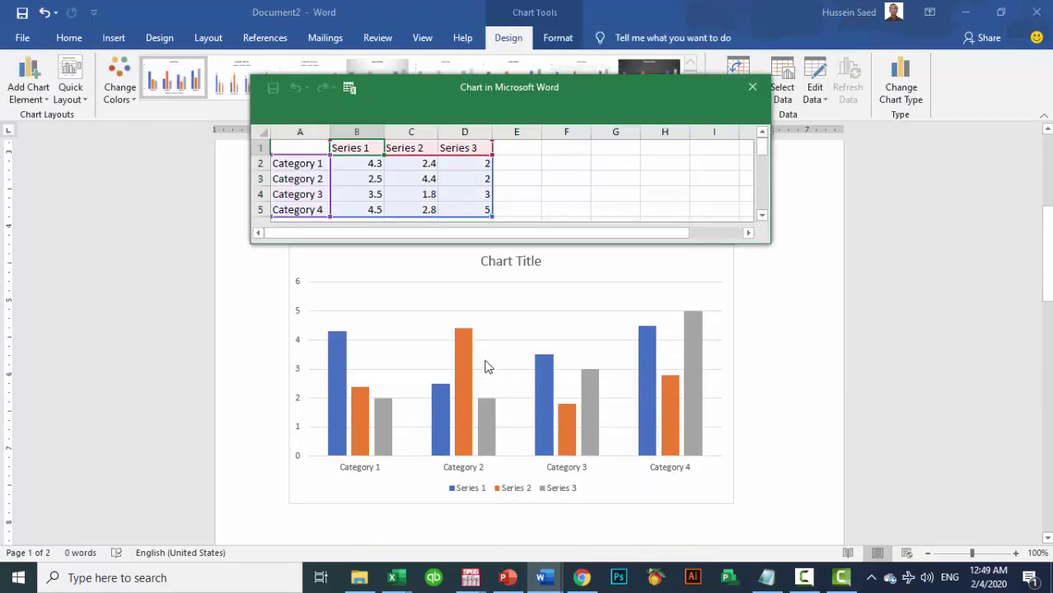
# - Open the new column chart's data for editing in a maximized Excel window
pyautogui.click(349, 89)
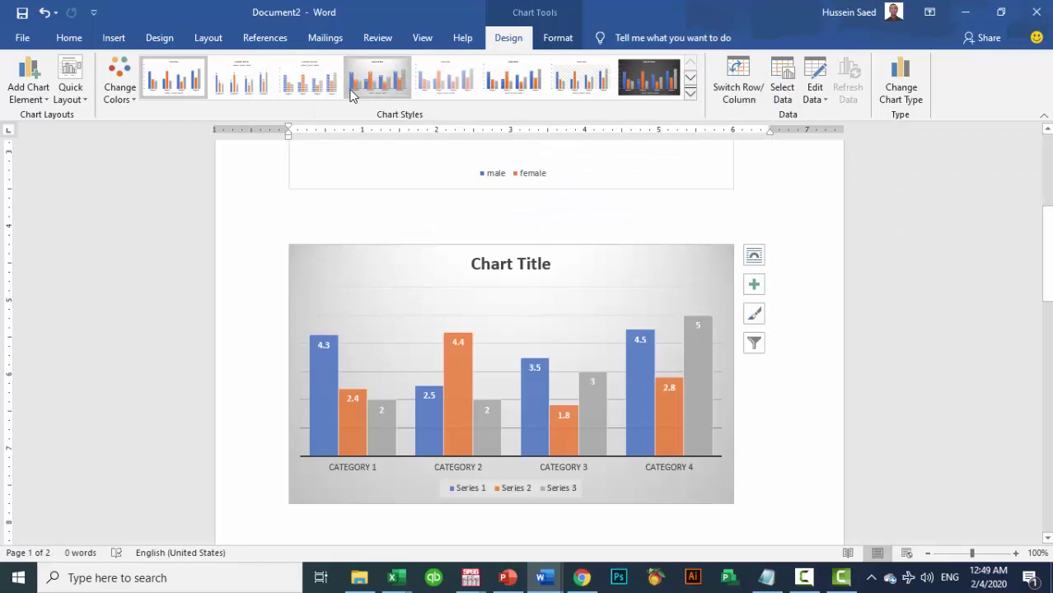
pyautogui.click(352, 95)
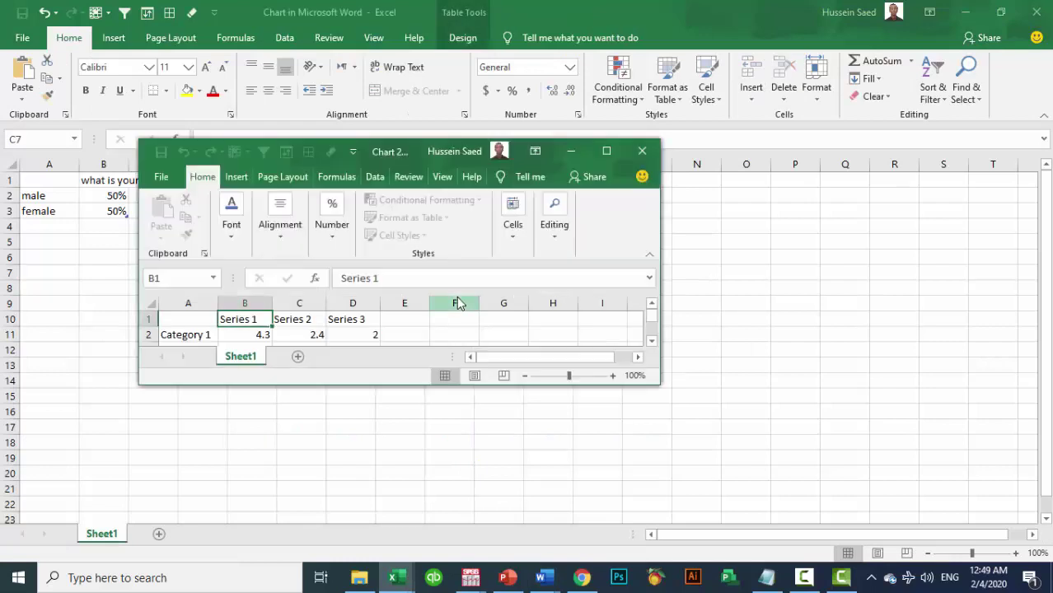
pyautogui.click(606, 151)
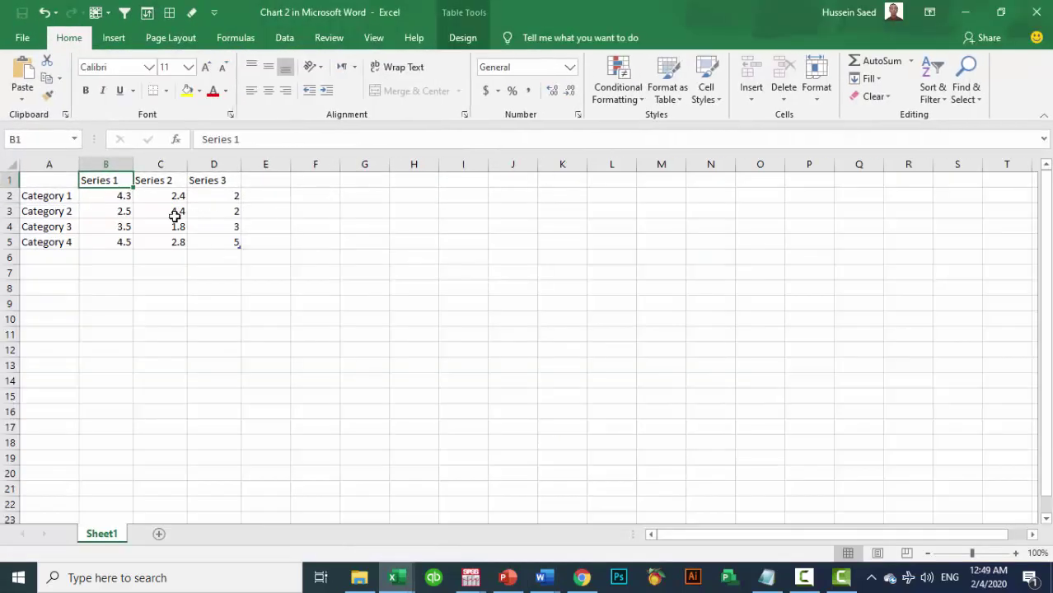
# - Clear the Series 2 and Series 3 data in C1:D5 of the chart's worksheet
pyautogui.click(175, 215)
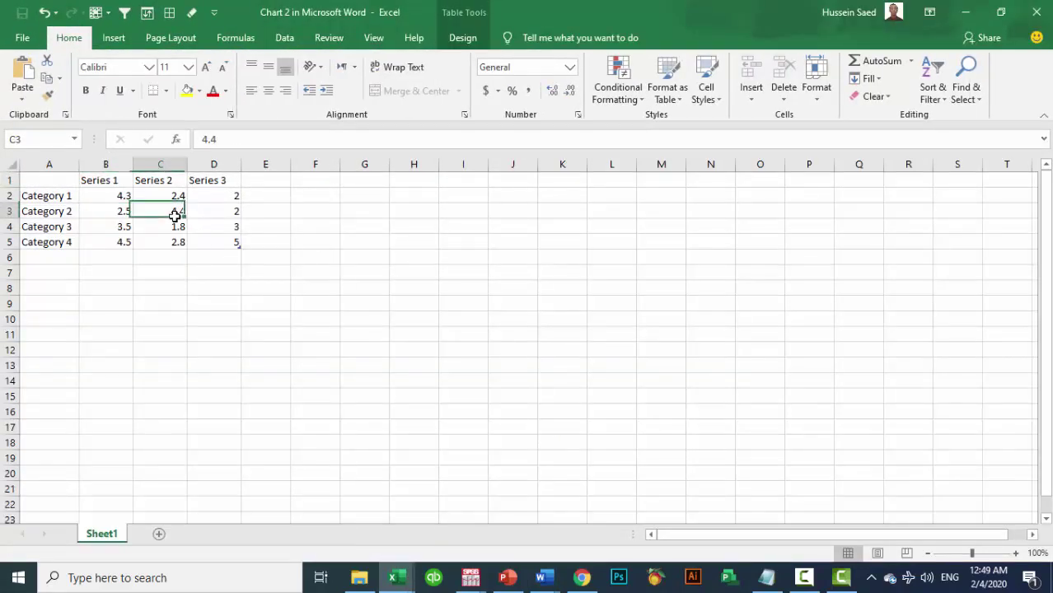
pyautogui.click(156, 179)
pyautogui.moveTo(160, 181); pyautogui.dragTo(223, 236)
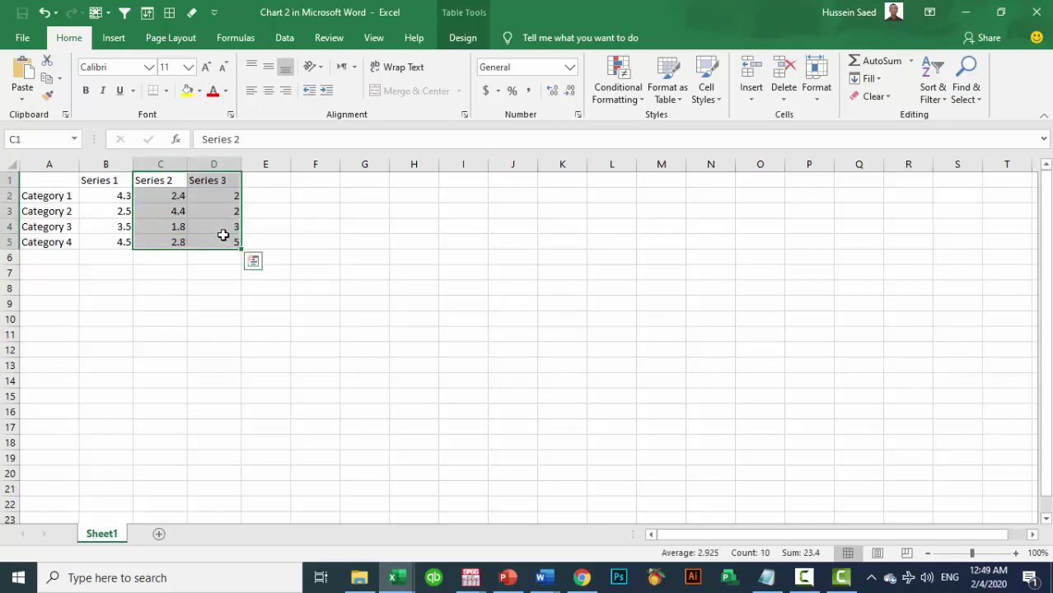
pyautogui.press('Delete')
pyautogui.click(232, 236)
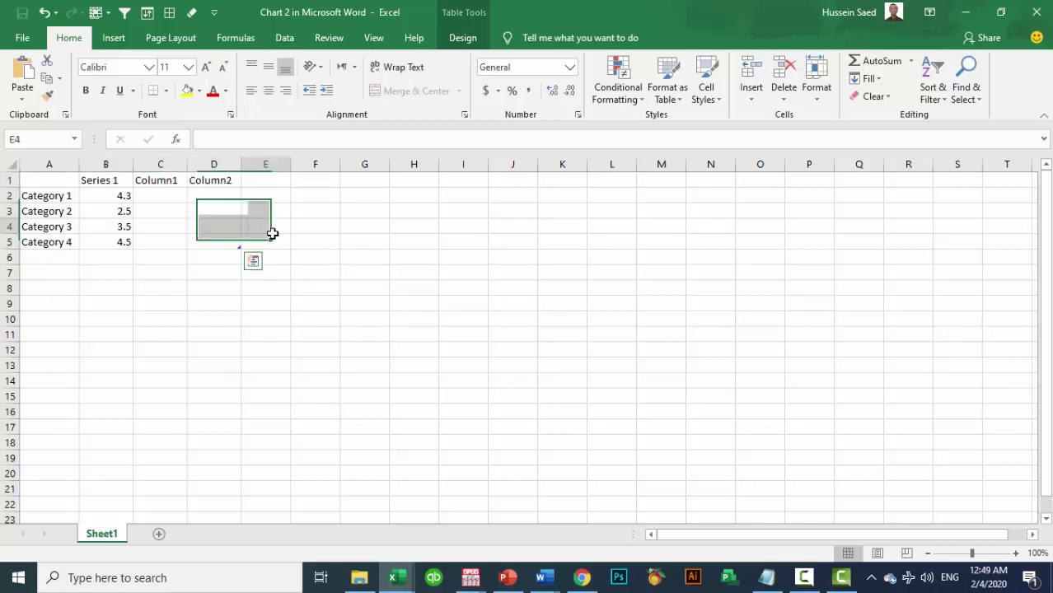
pyautogui.click(230, 237)
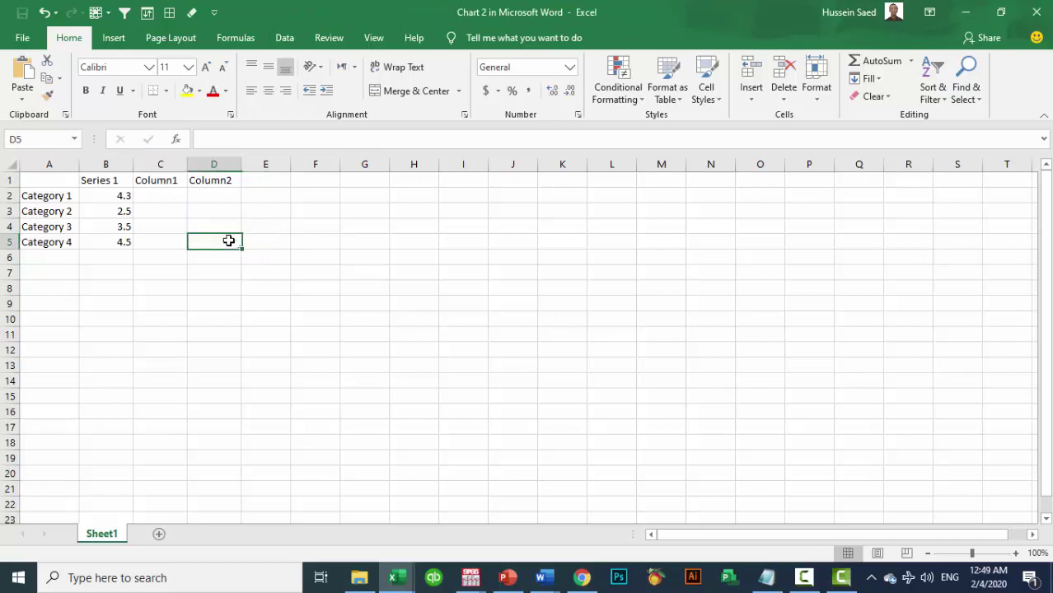
# - Rename the Series 1 header in B1 to "what is your gender ?"
pyautogui.click(121, 182)
pyautogui.doubleClick(120, 182)
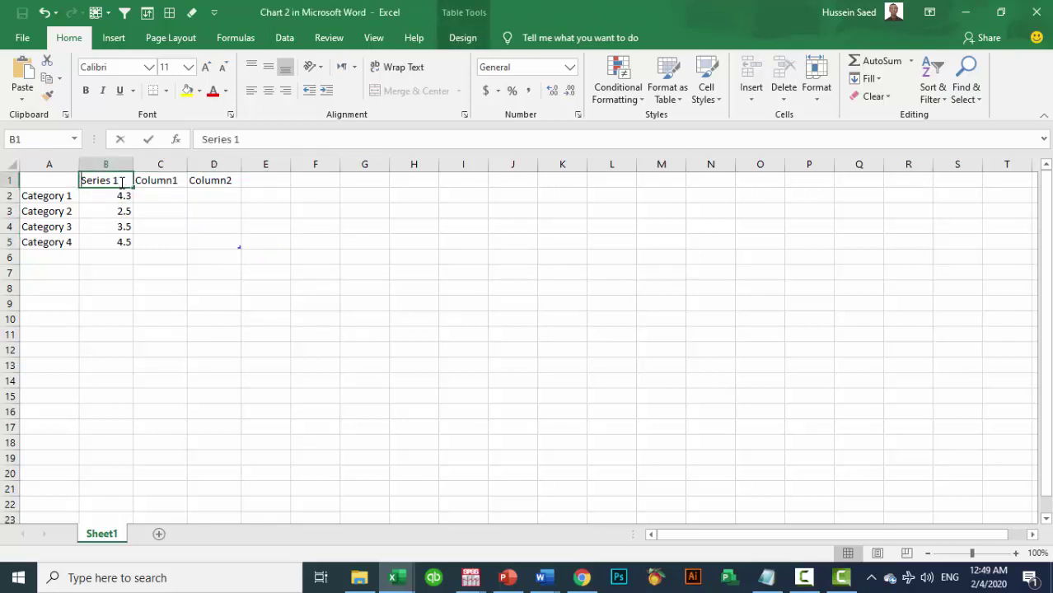
pyautogui.moveTo(119, 182); pyautogui.dragTo(73, 183)
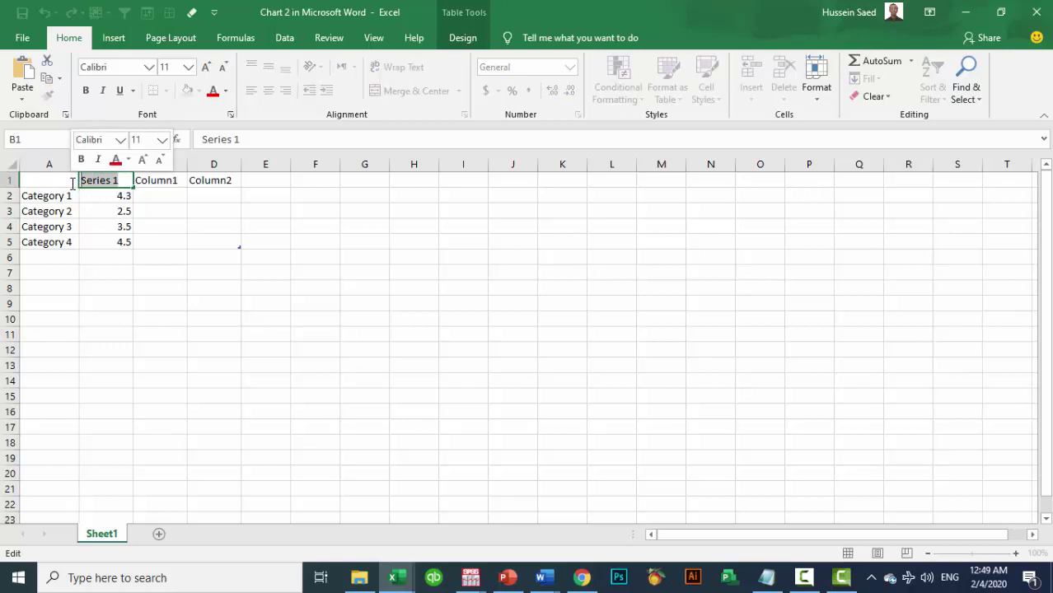
pyautogui.write('what  is')
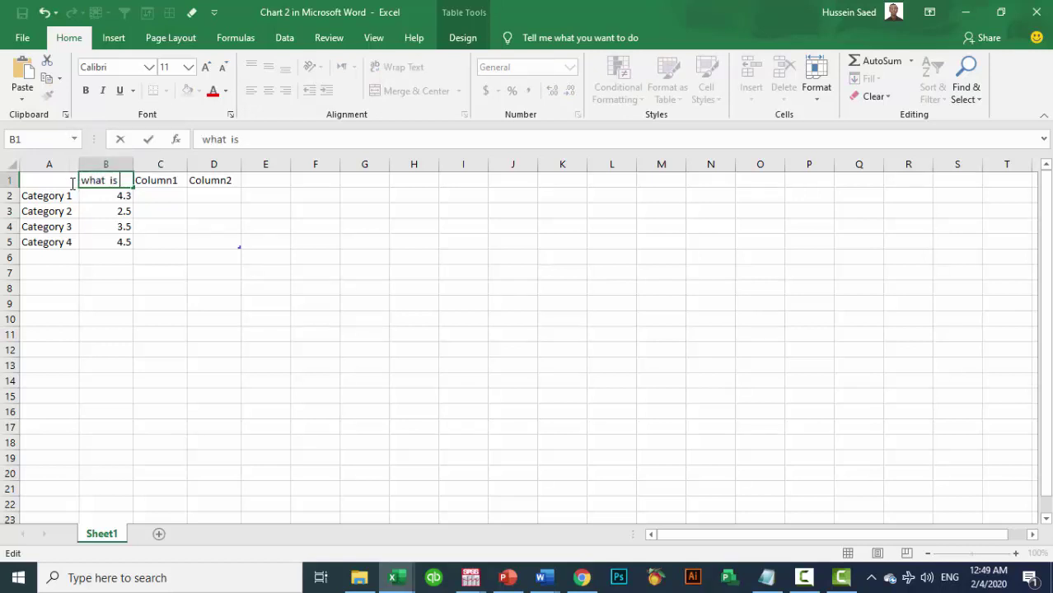
pyautogui.write(' your gend')
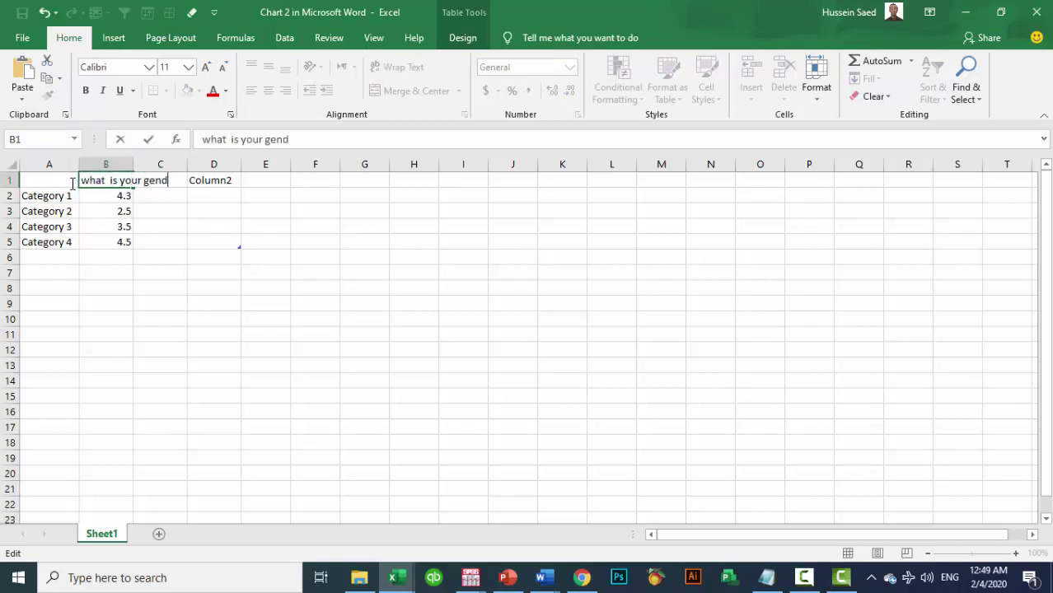
pyautogui.write('er ?')
pyautogui.press('Return')
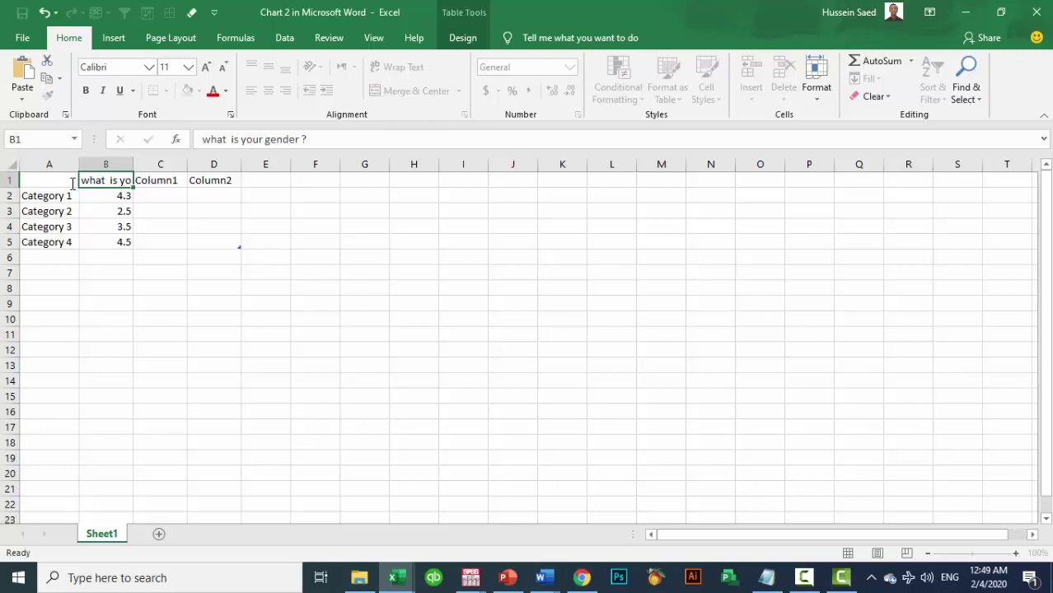
# - Clear the Category 3 and Category 4 rows in A4:B5
pyautogui.click(128, 241)
pyautogui.moveTo(68, 228); pyautogui.dragTo(108, 238)
pyautogui.press('Delete')
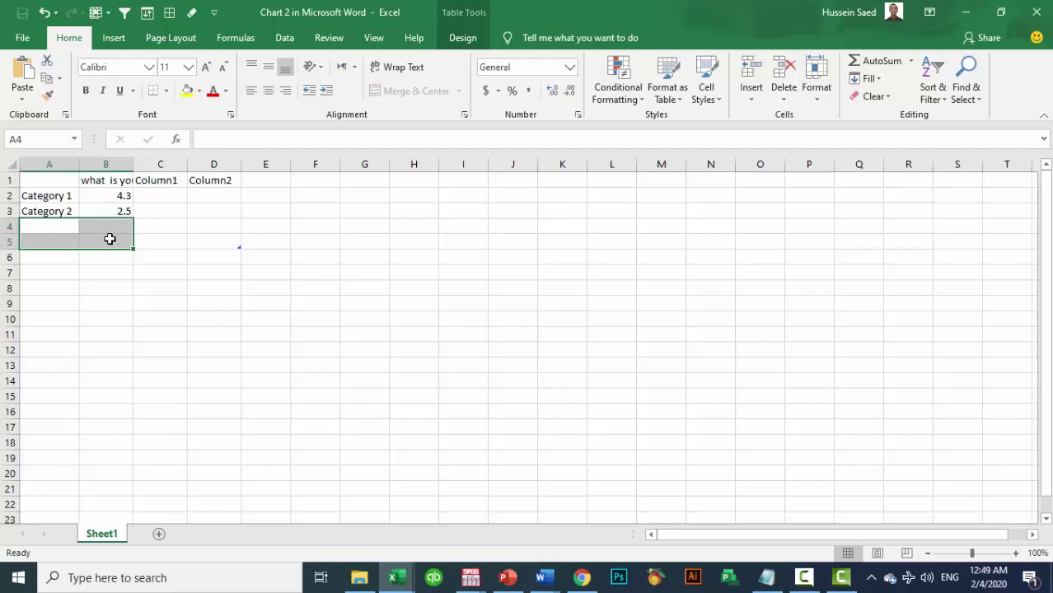
# - Rename the two remaining categories in A2 and A3 as male and female
pyautogui.click(70, 196)
pyautogui.write('male')
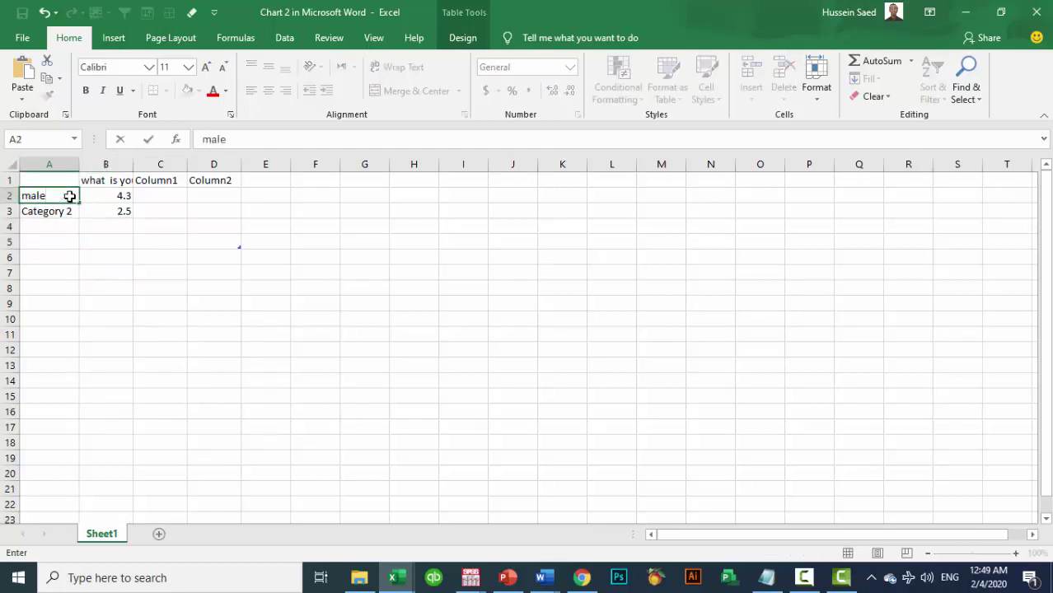
pyautogui.click(67, 209)
pyautogui.write('female')
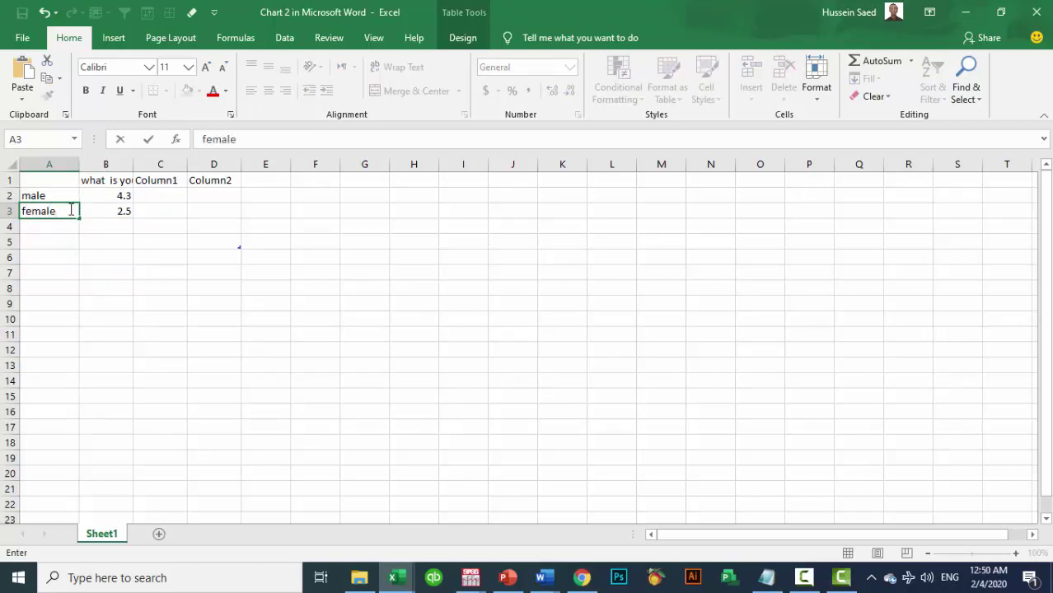
# - Clear the sample values in B2:B3 and format these cells as percentages
pyautogui.moveTo(103, 197); pyautogui.dragTo(118, 208)
pyautogui.press('Delete')
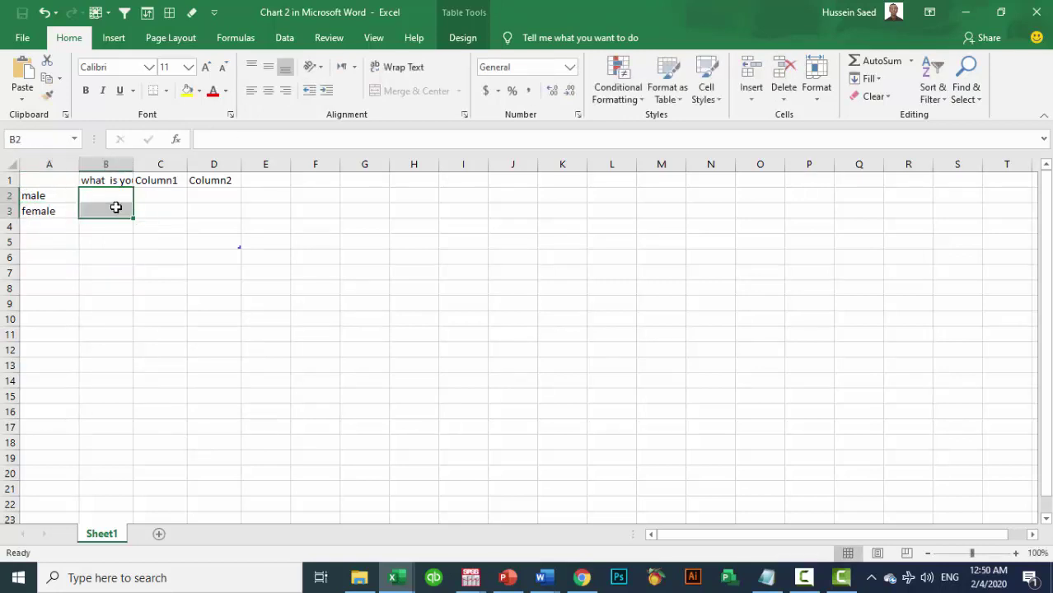
pyautogui.click(512, 91)
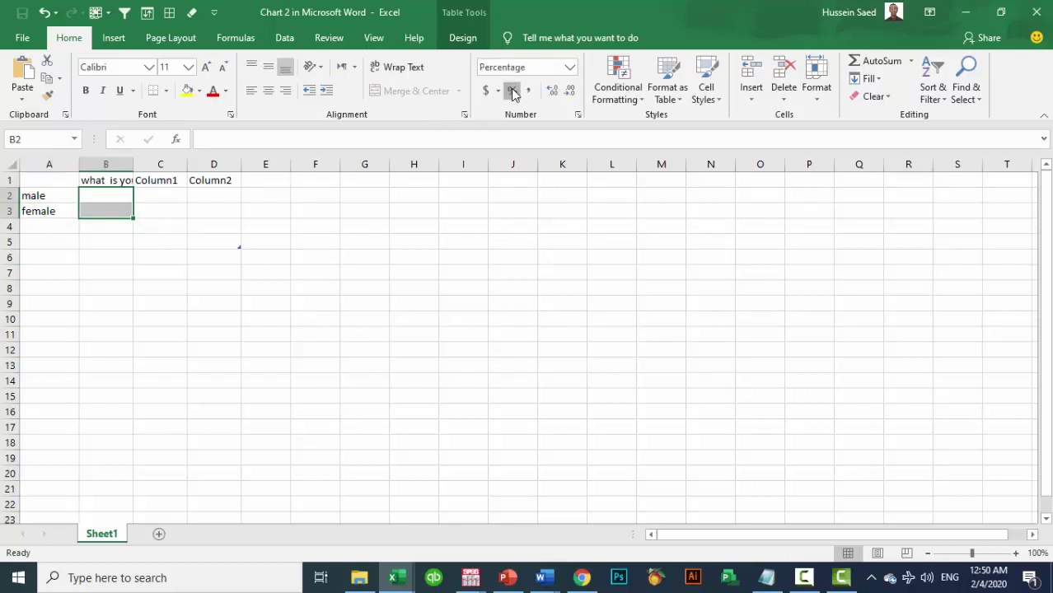
pyautogui.click(151, 237)
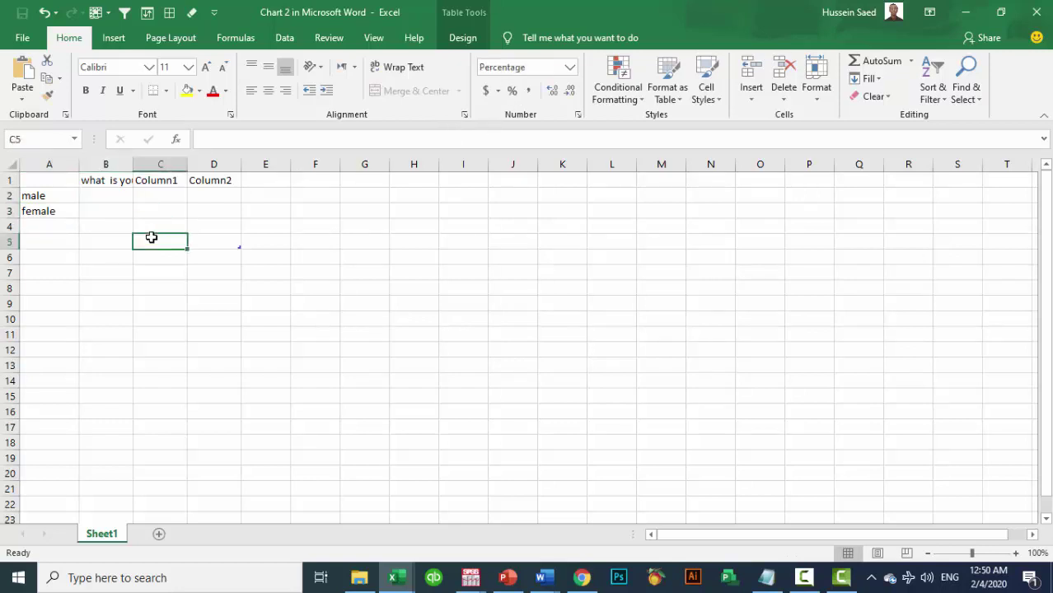
# - Enter 50% for both male and female in B2:B3
pyautogui.click(111, 202)
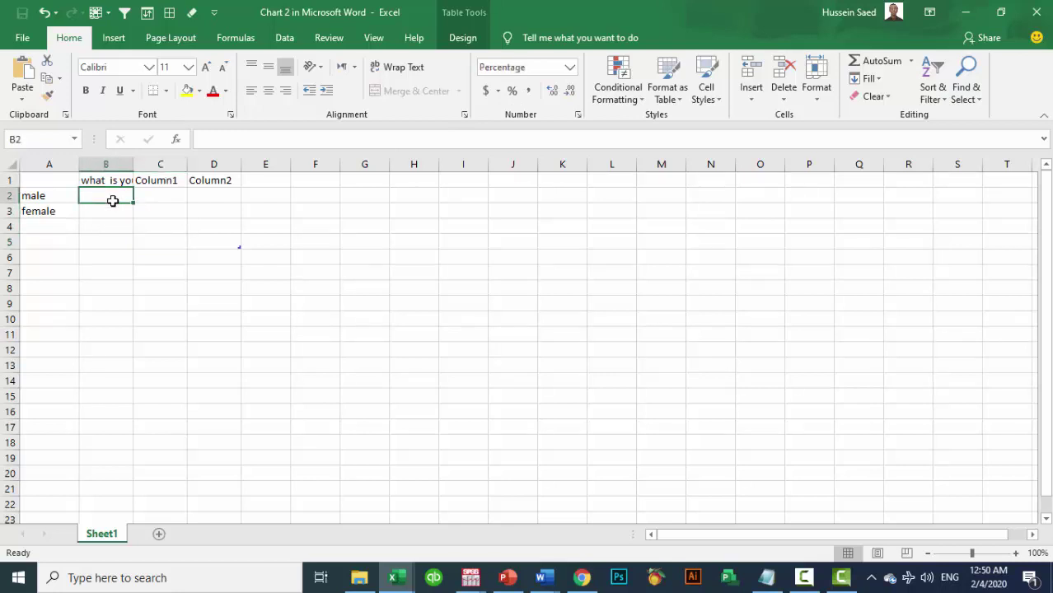
pyautogui.write('50')
pyautogui.press('Return')
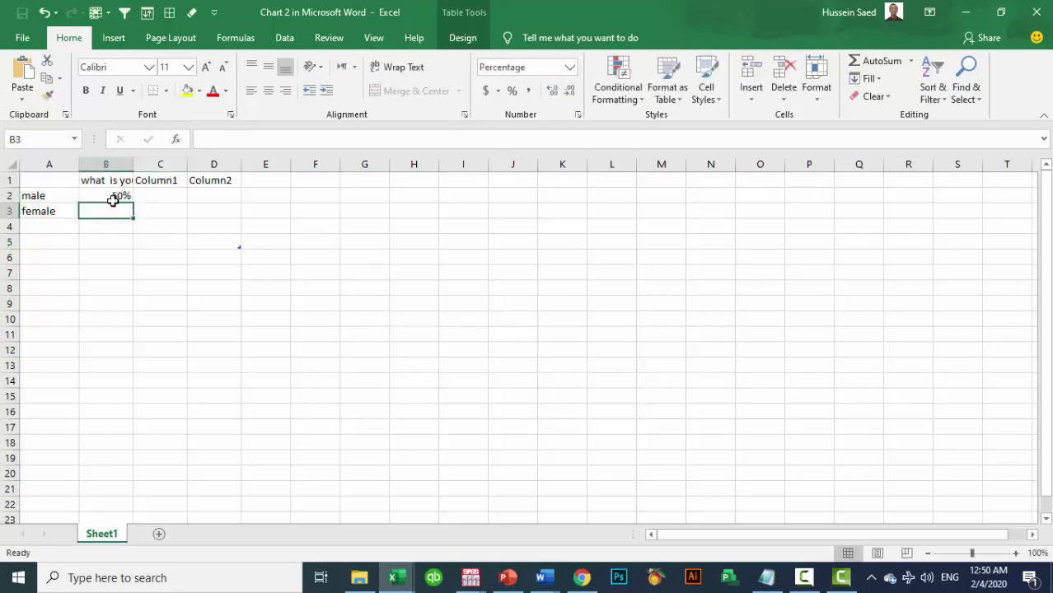
pyautogui.write('50')
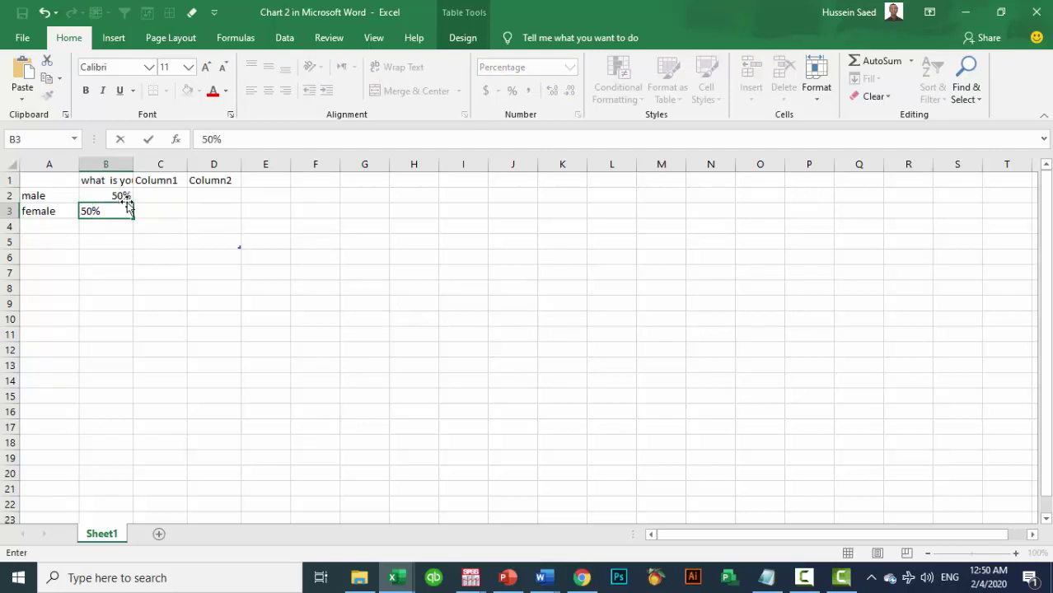
pyautogui.click(149, 211)
# - Shrink the chart's data range to A1:B3 and switch back to Document2 in Word
pyautogui.hotkey('ctrl', 'a')
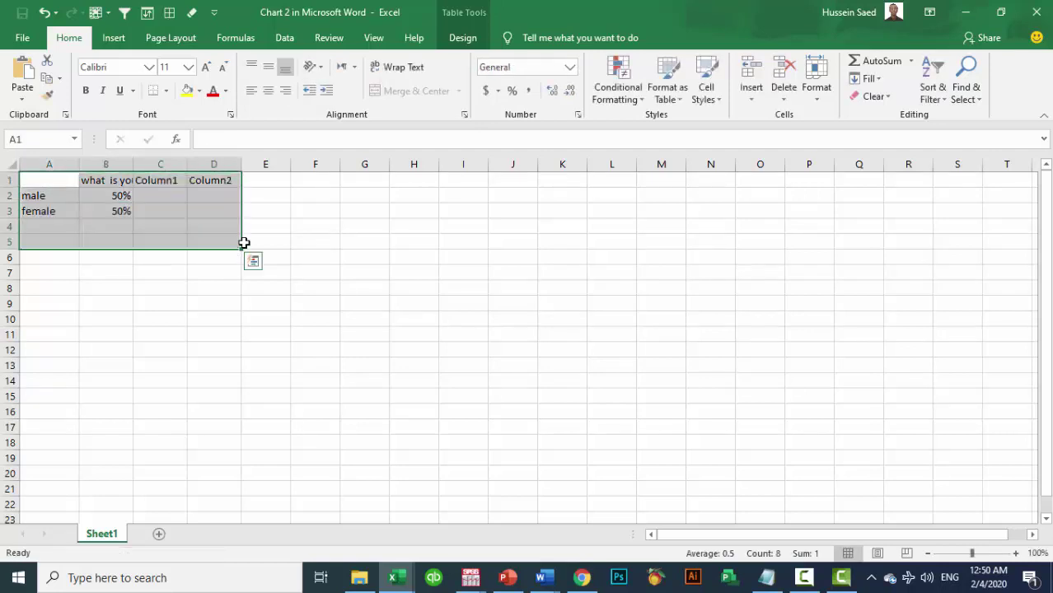
pyautogui.click(218, 239)
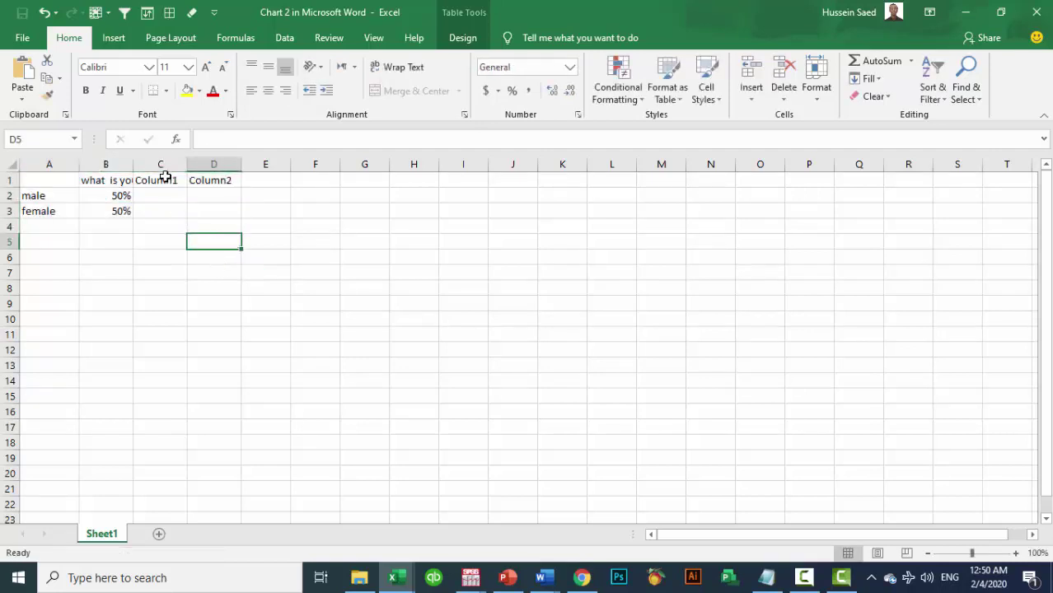
pyautogui.click(237, 275)
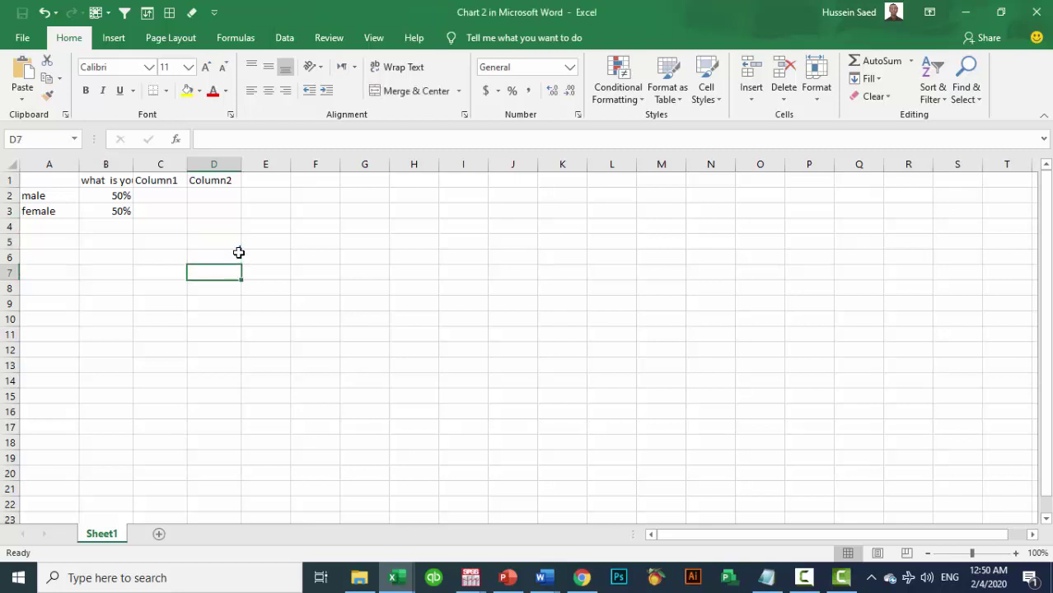
pyautogui.click(238, 252)
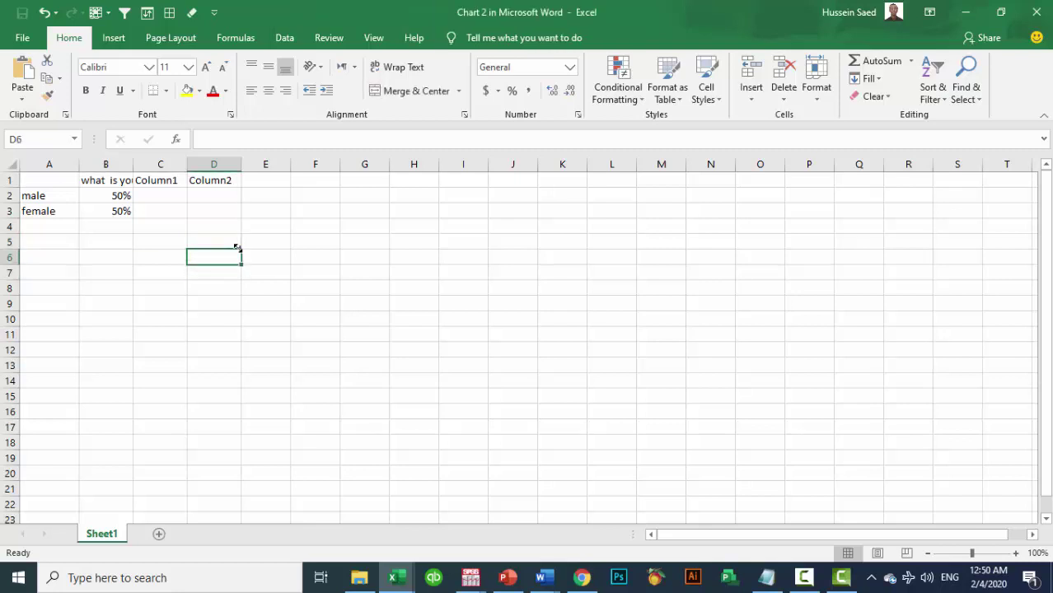
pyautogui.click(235, 244)
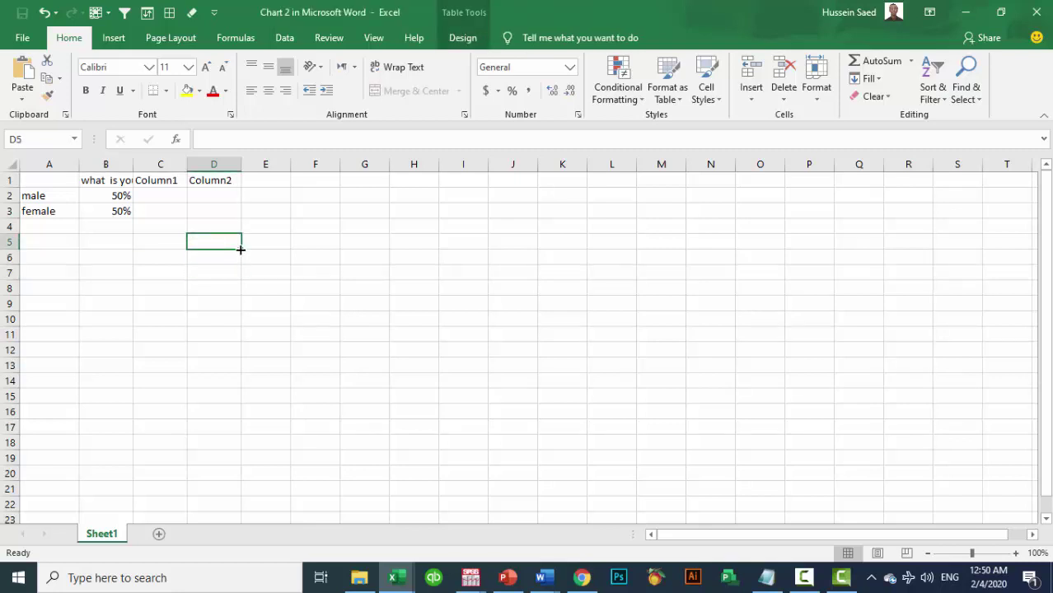
pyautogui.click(240, 249)
pyautogui.click(235, 252)
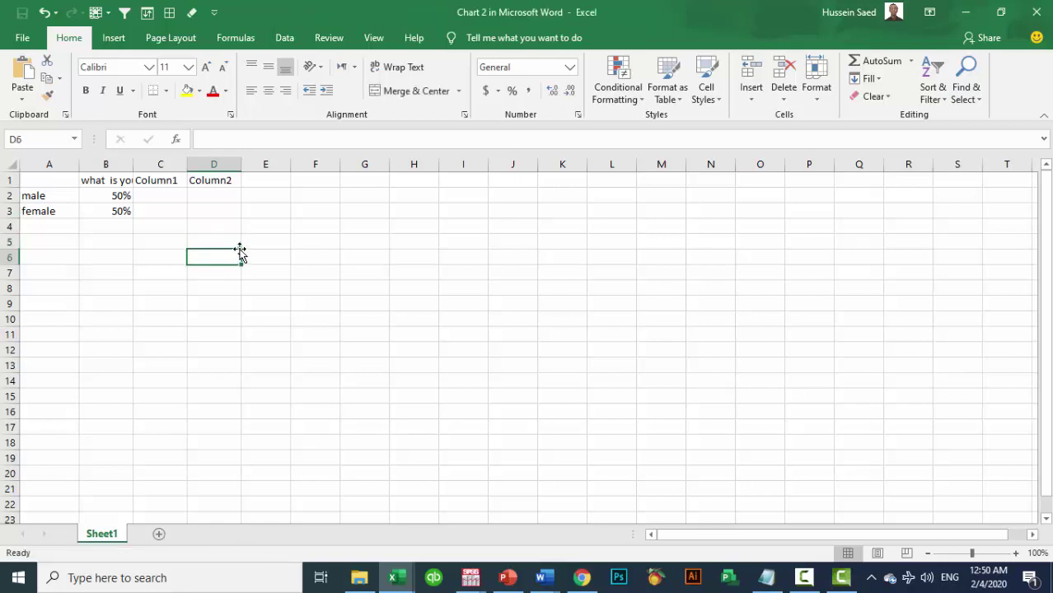
pyautogui.moveTo(221, 245); pyautogui.dragTo(131, 213)
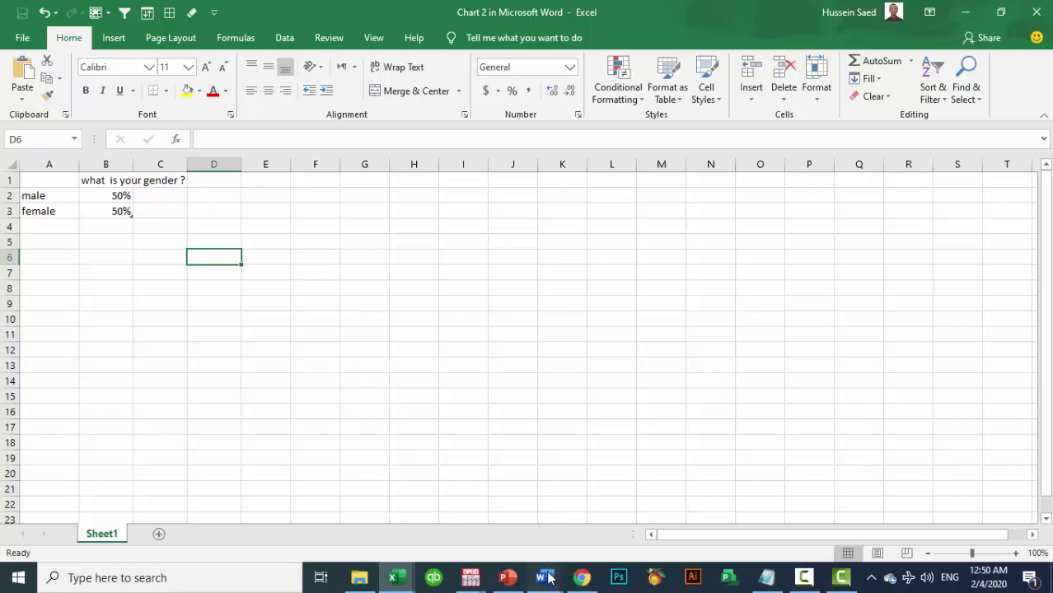
pyautogui.moveTo(545, 575)
pyautogui.click(626, 512)
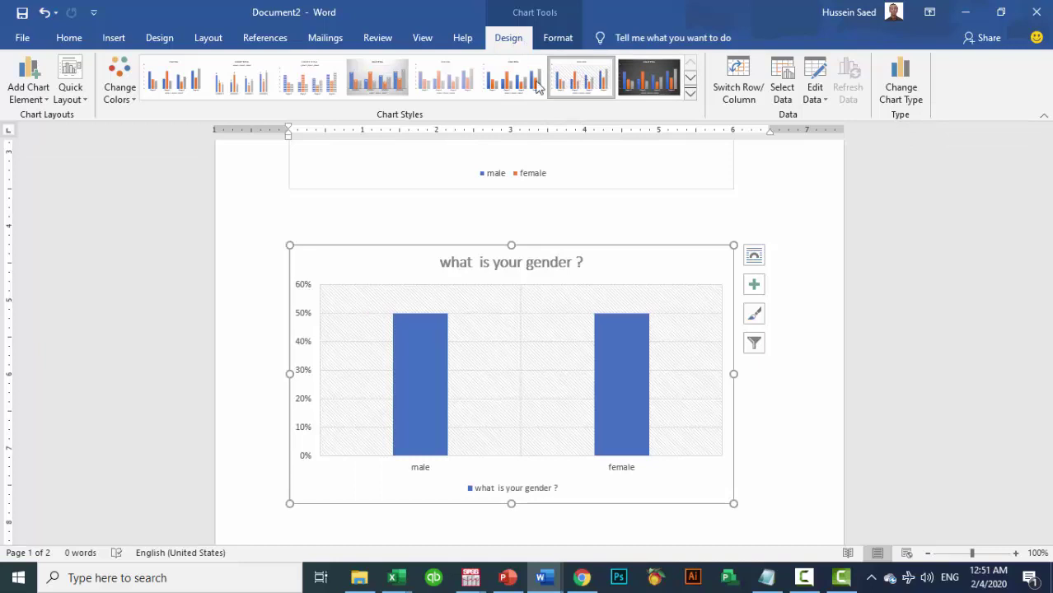
# - Try several chart styles on the gender column chart and settle on the first, plain blue style
pyautogui.click(494, 90)
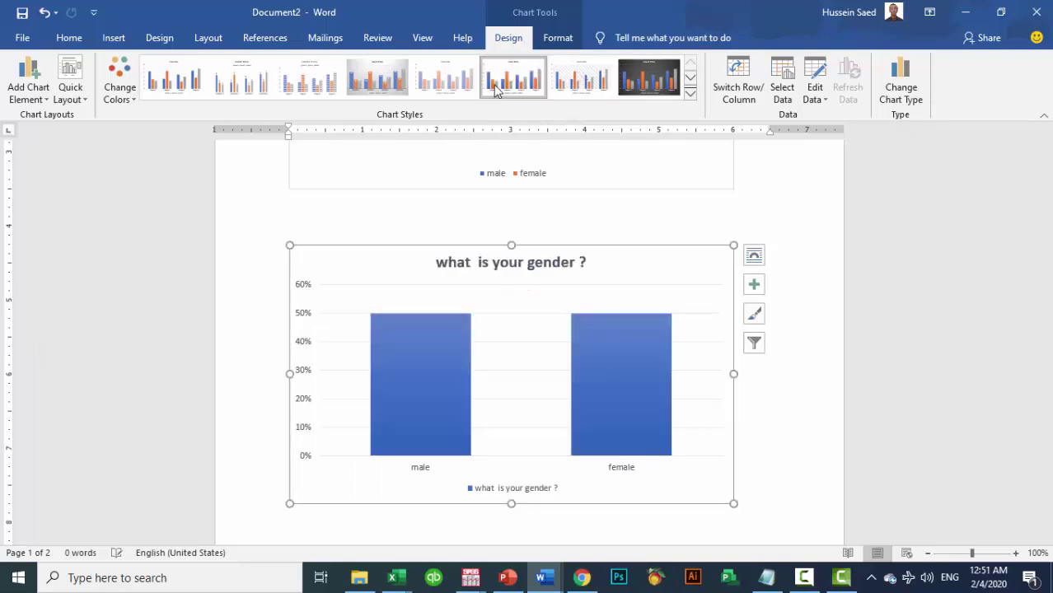
pyautogui.click(418, 95)
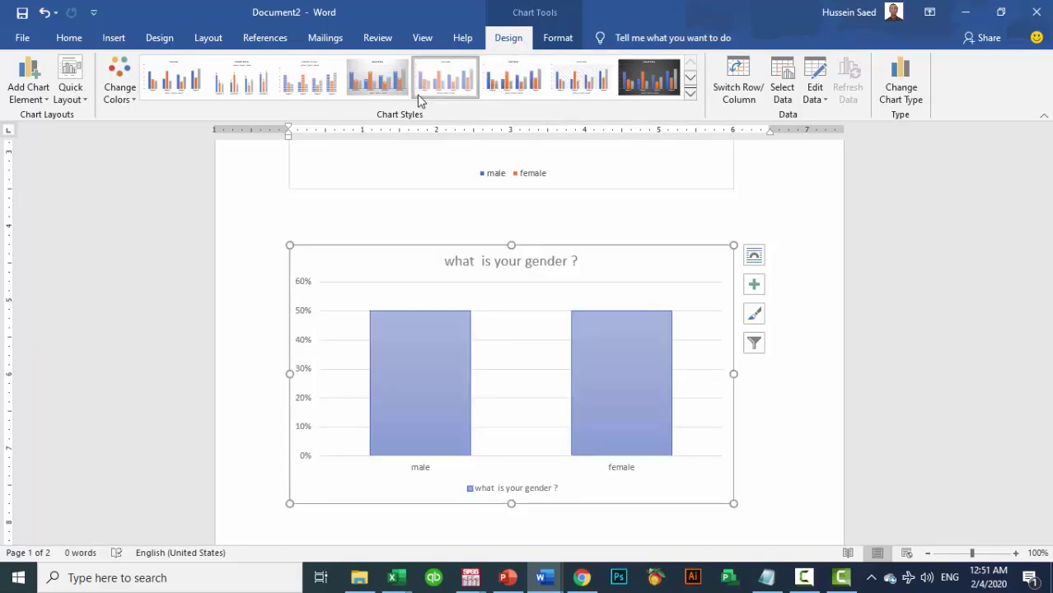
pyautogui.click(173, 86)
pyautogui.click(393, 214)
pyautogui.click(656, 313)
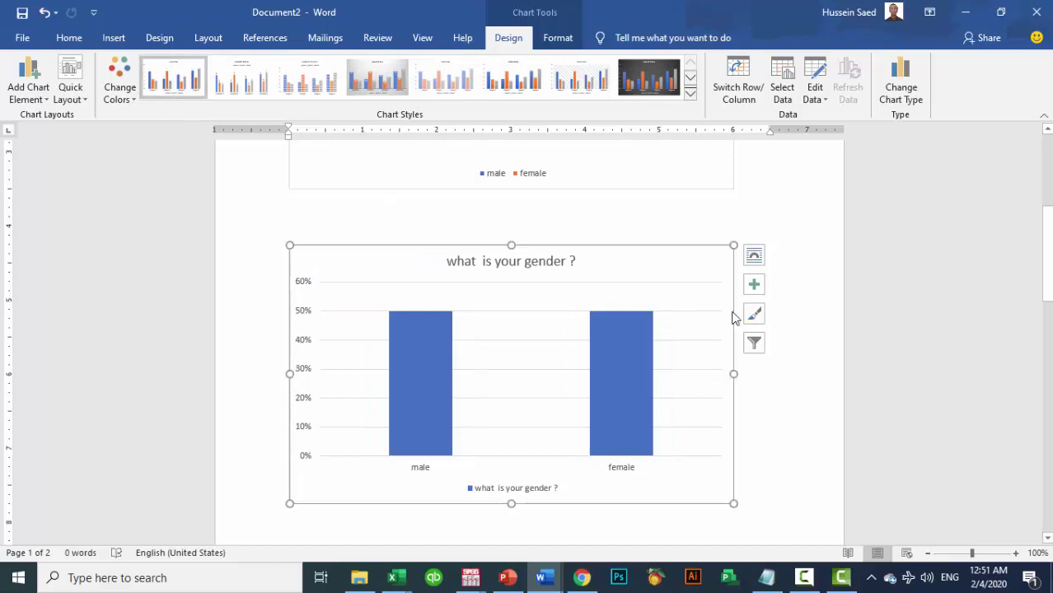
# - Add axis titles to the gender column chart
pyautogui.click(756, 289)
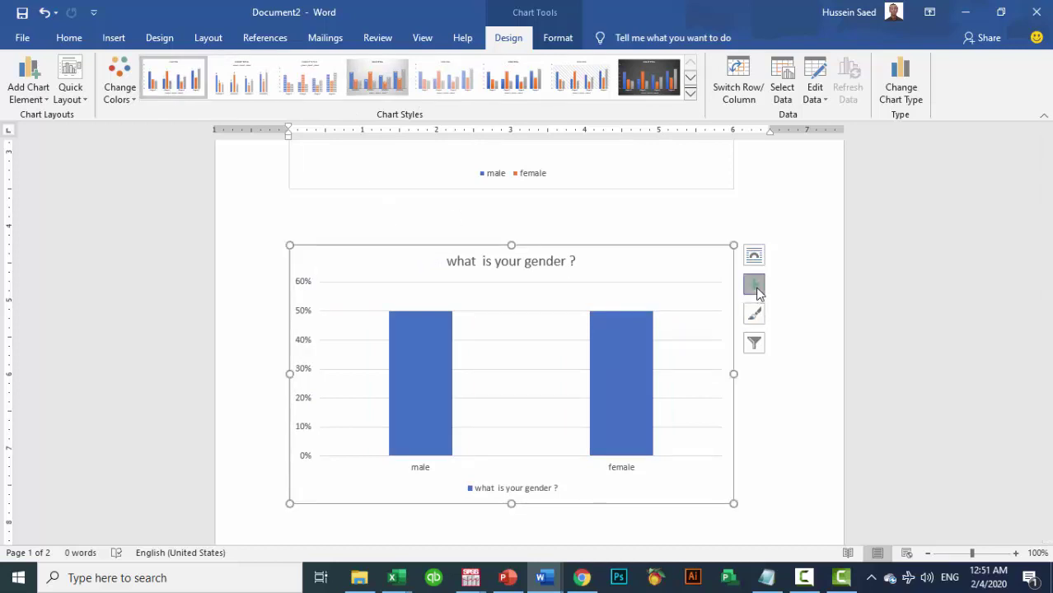
pyautogui.click(791, 319)
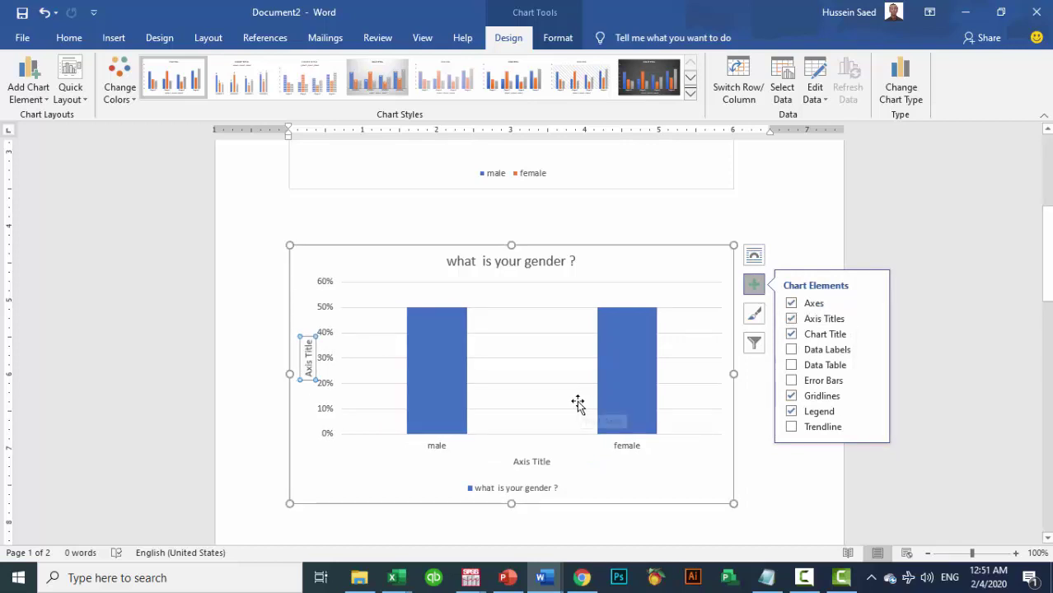
pyautogui.click(309, 352)
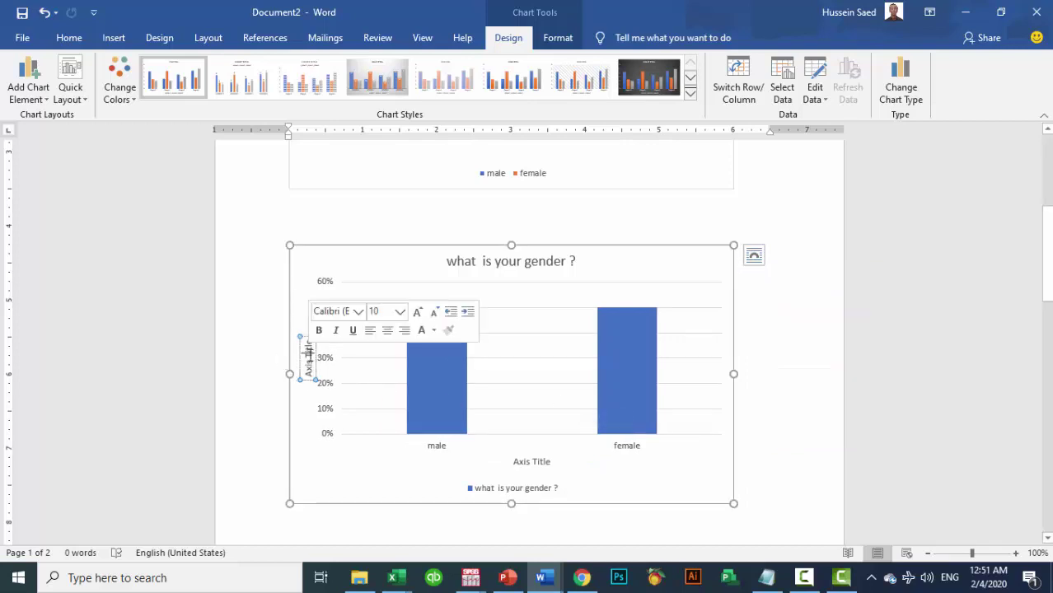
pyautogui.click(450, 353)
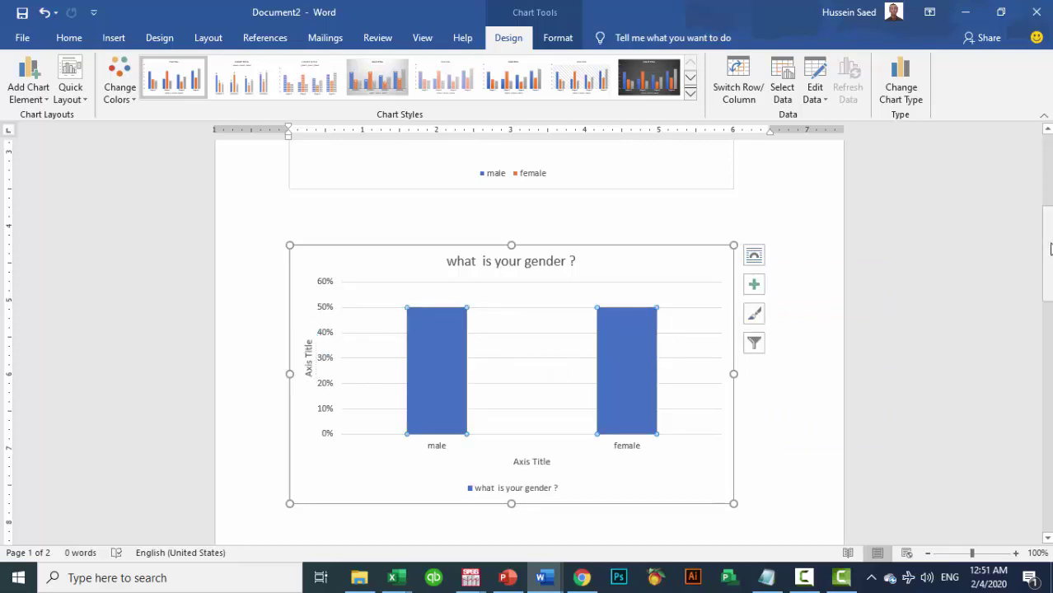
# - Place the insertion point on the blank page 2, and check the school frequency table in the SPSS Output5 window
pyautogui.moveTo(1046, 251); pyautogui.dragTo(1046, 329)
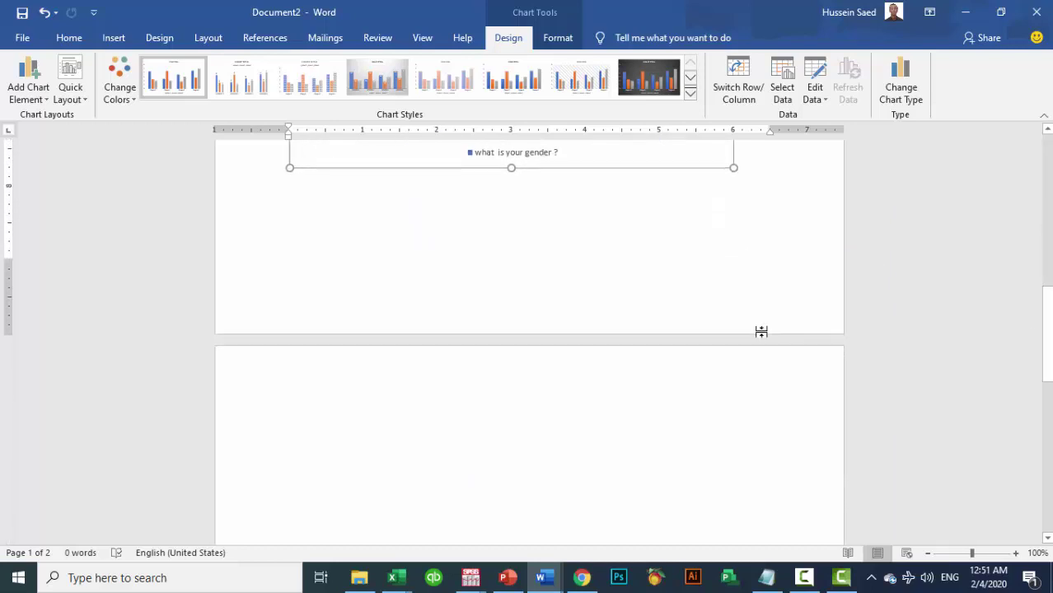
pyautogui.click(440, 384)
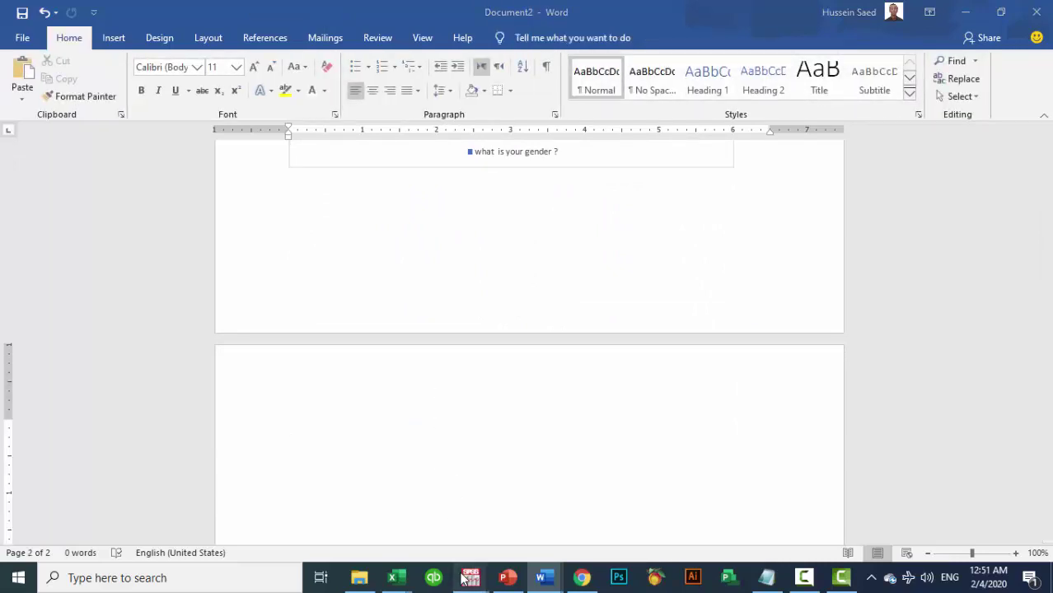
pyautogui.moveTo(471, 577)
pyautogui.click(532, 519)
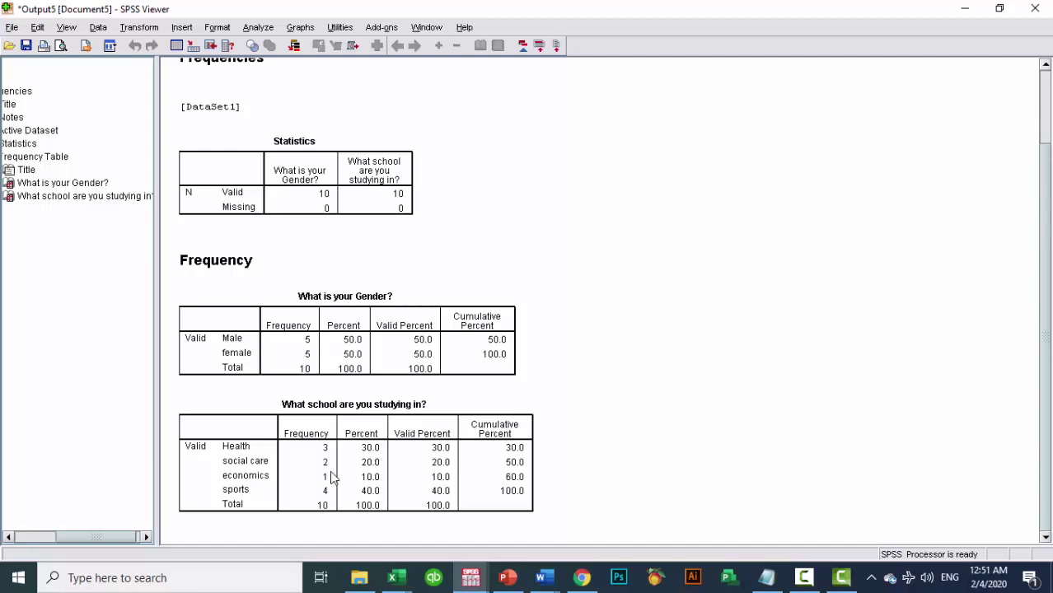
# - Switch back to Document2 in Word and insert a standard pie chart on page 2
pyautogui.moveTo(557, 583)
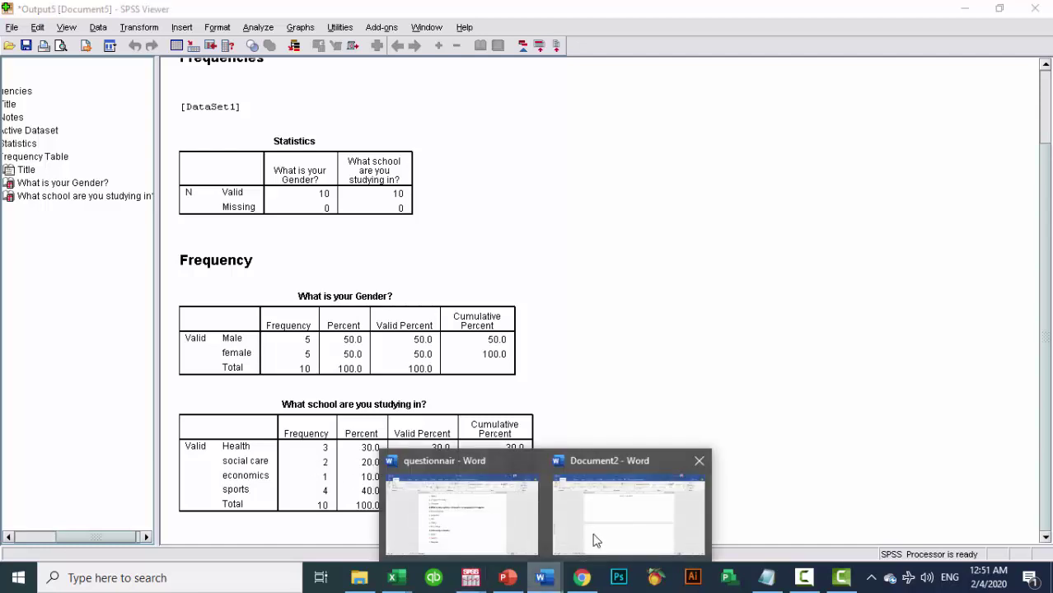
pyautogui.click(615, 528)
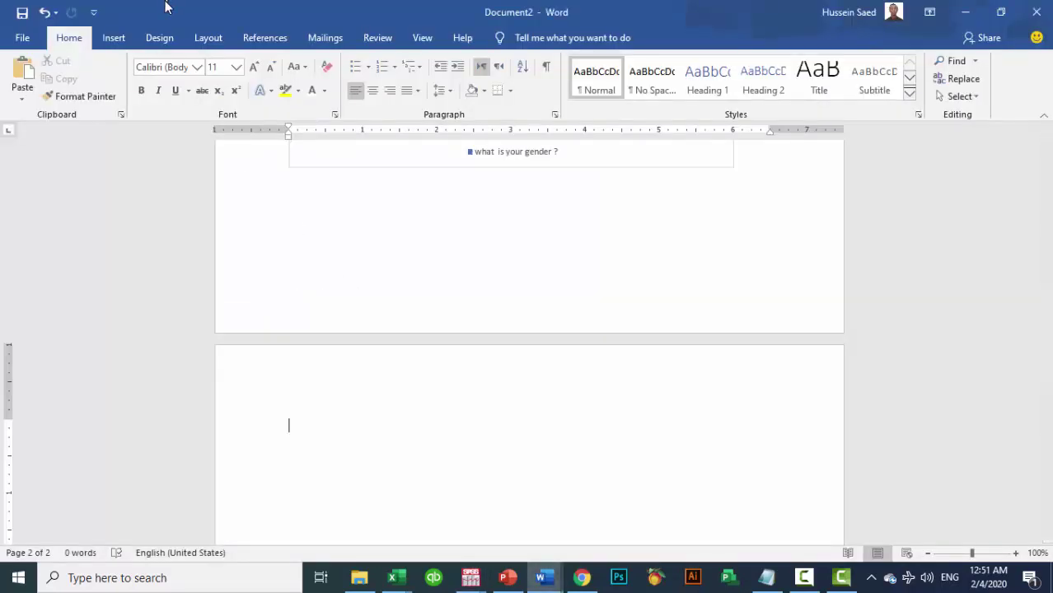
pyautogui.click(115, 39)
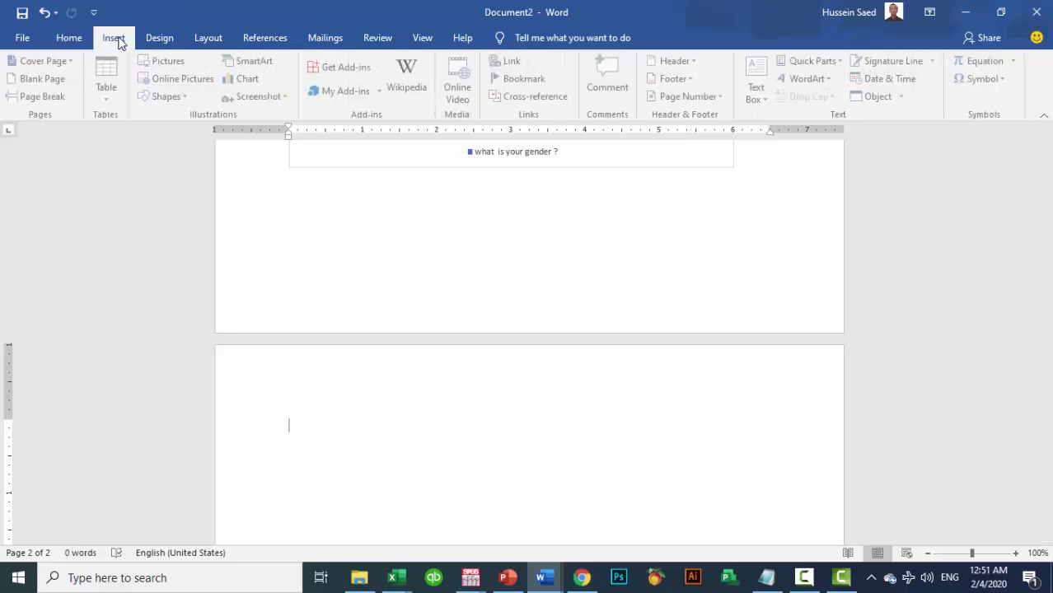
pyautogui.click(247, 78)
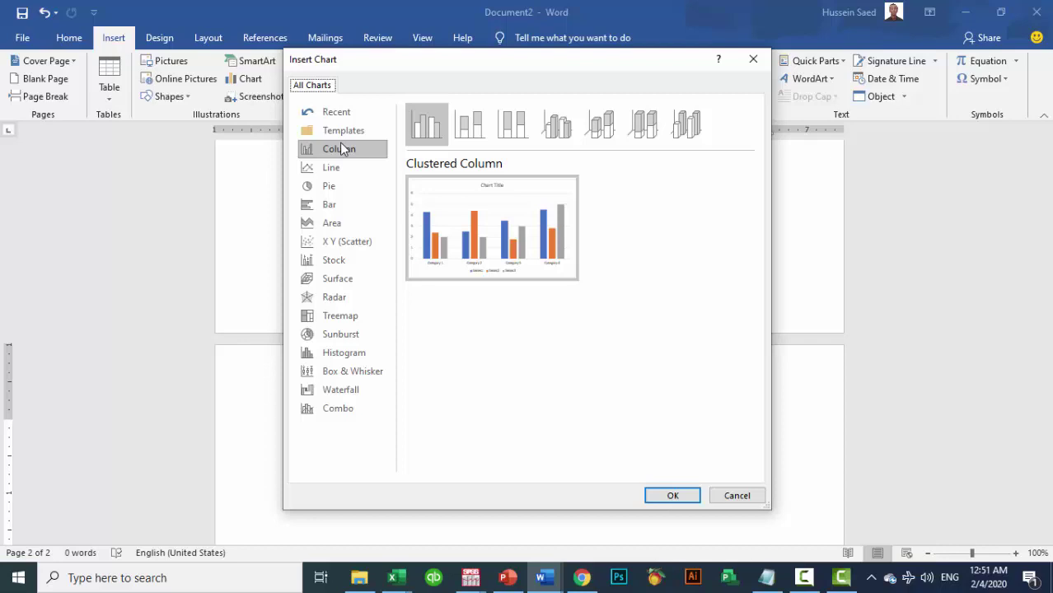
pyautogui.click(338, 188)
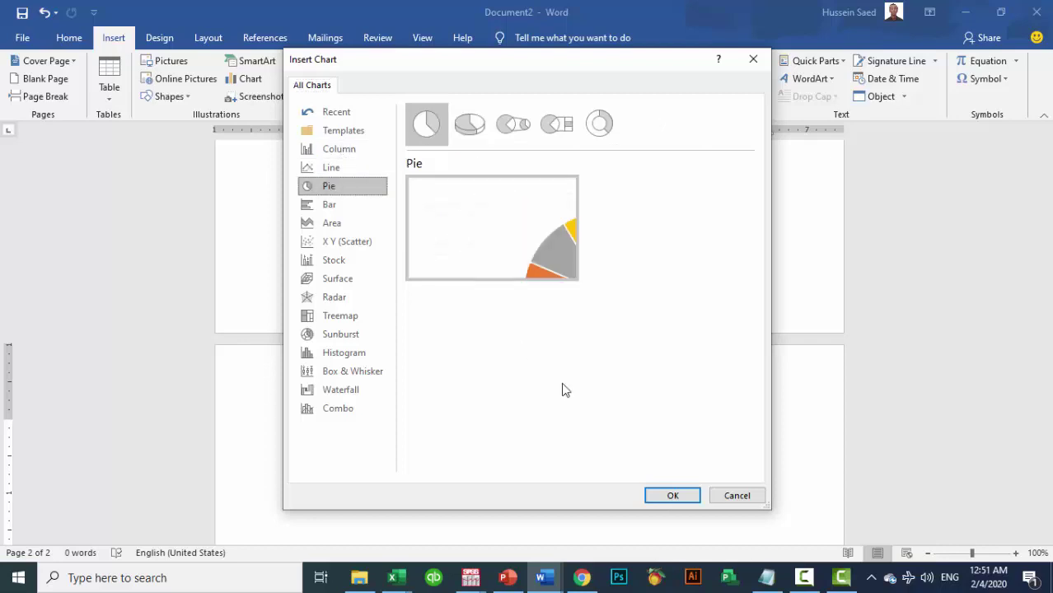
pyautogui.click(670, 497)
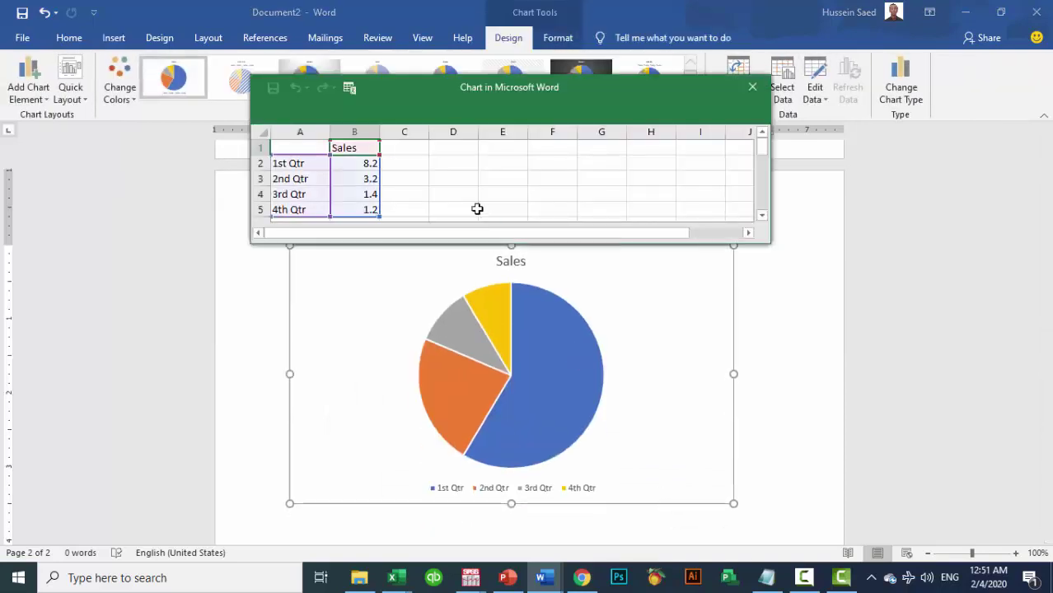
# - Open the new pie chart's data in a maximized Excel window
pyautogui.click(353, 95)
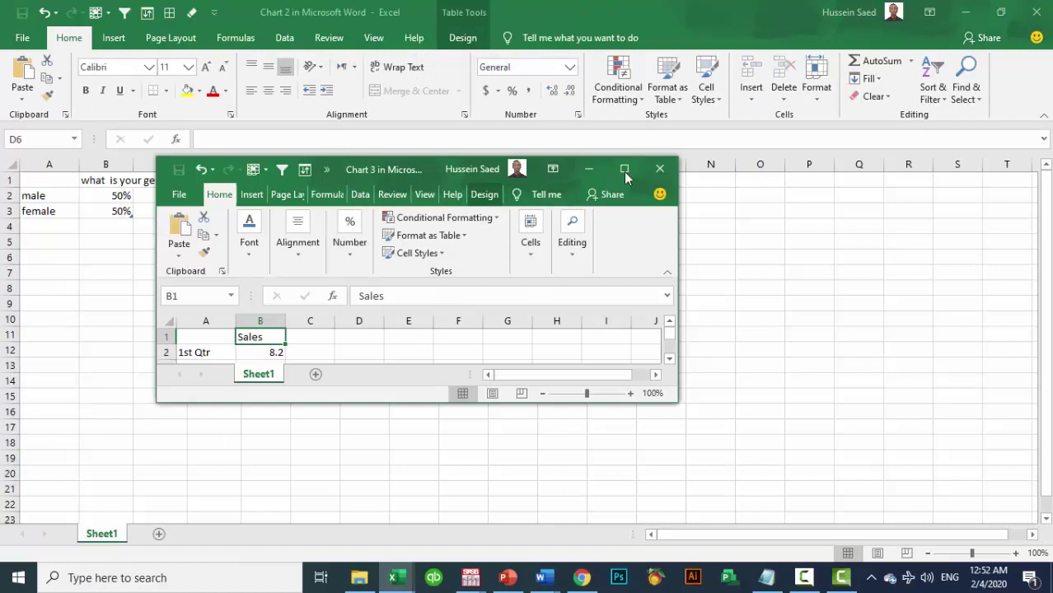
pyautogui.click(626, 169)
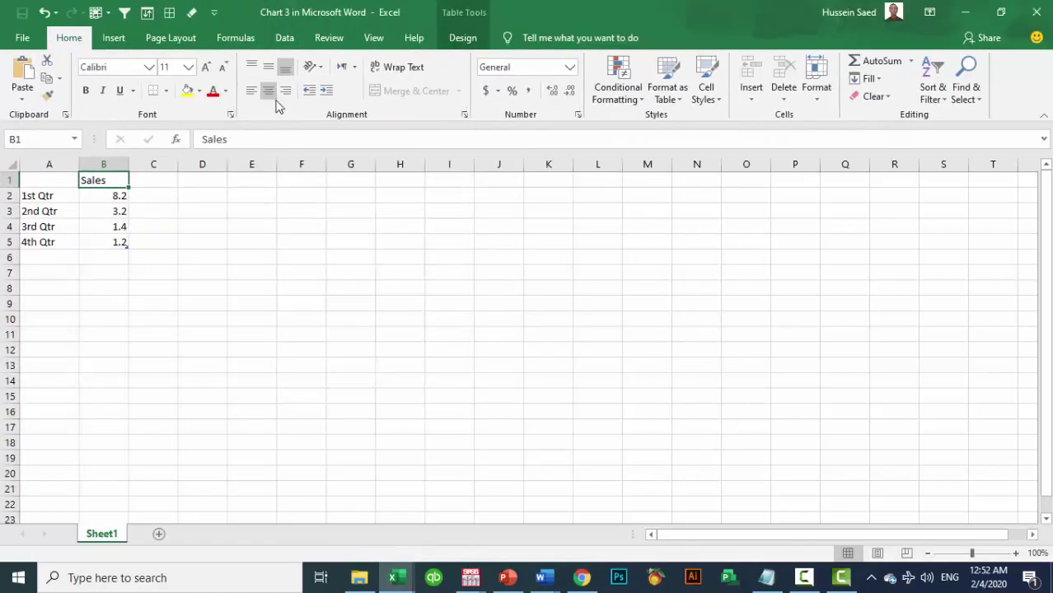
pyautogui.hotkey('ctrl', 'shift', 'Down')
# - Replace the Sales header in B1 with "what is school are you studing in ?"
pyautogui.doubleClick(109, 180)
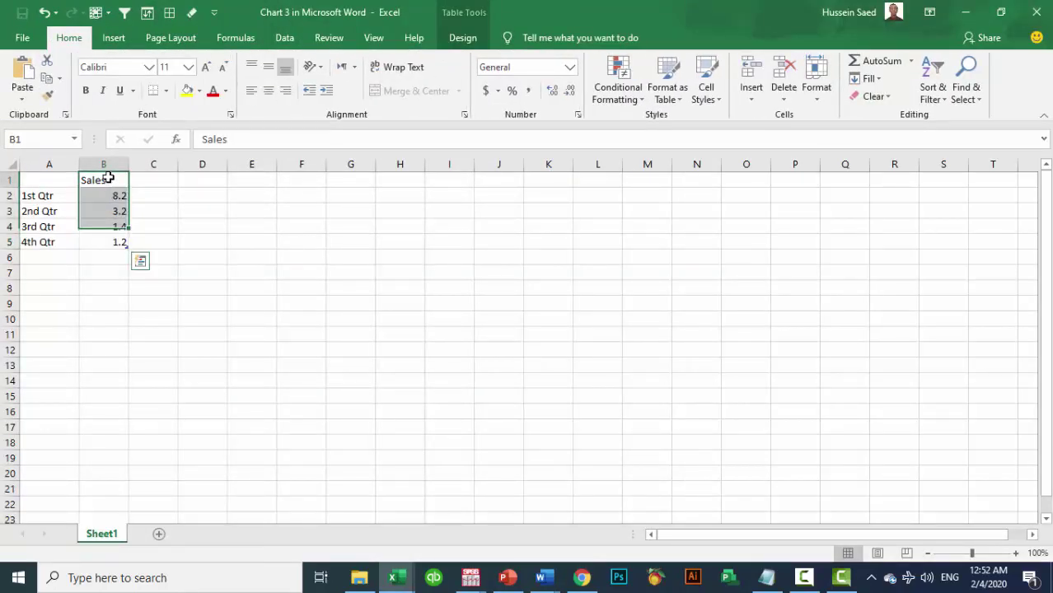
pyautogui.press('BackSpace')
pyautogui.press('BackSpace')
pyautogui.press('BackSpace')
pyautogui.press('BackSpace')
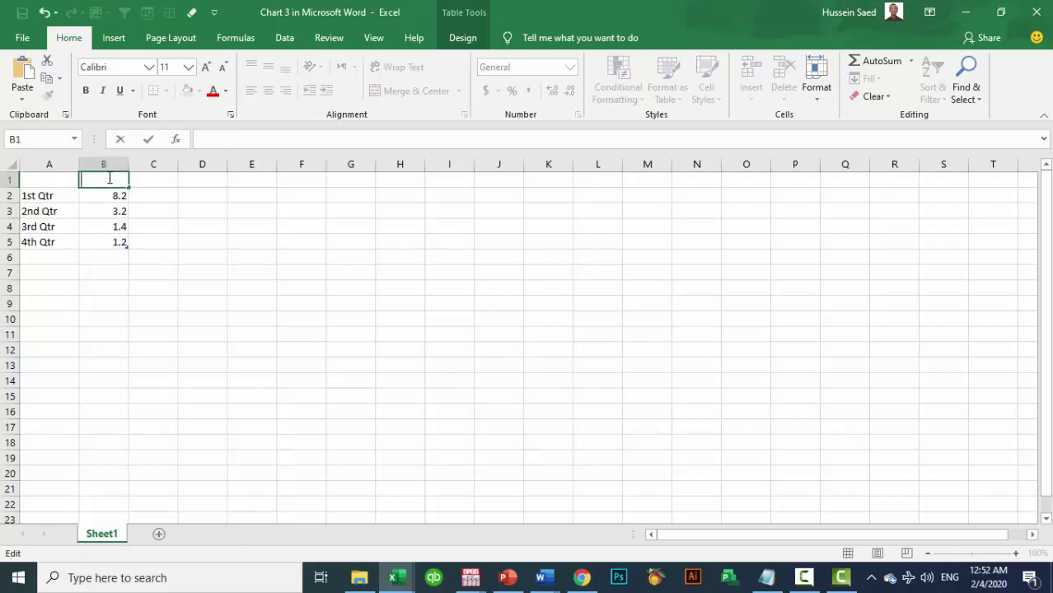
pyautogui.write('what is sch')
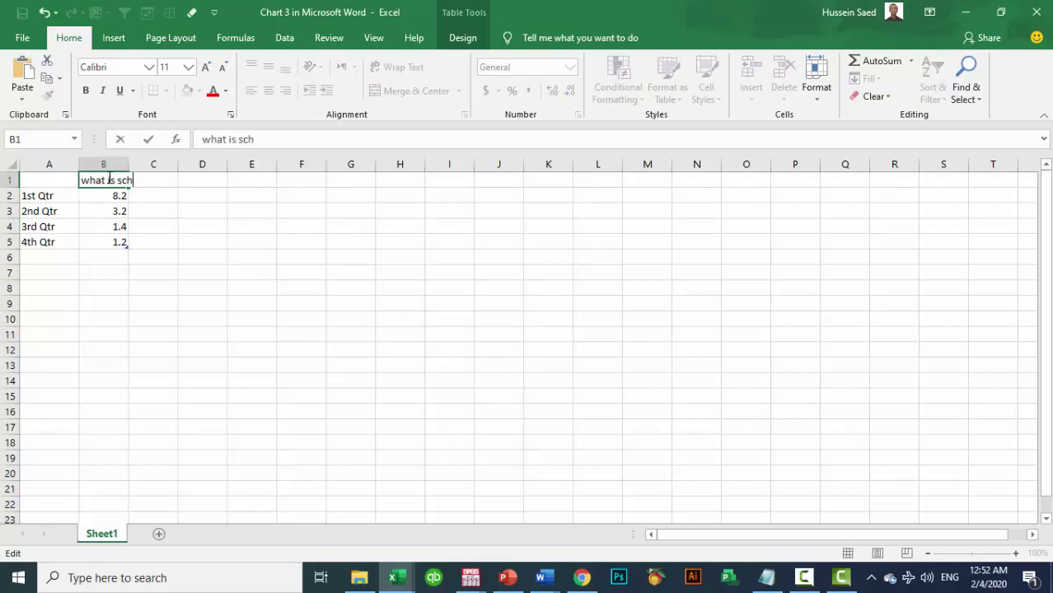
pyautogui.write('ool are you t')
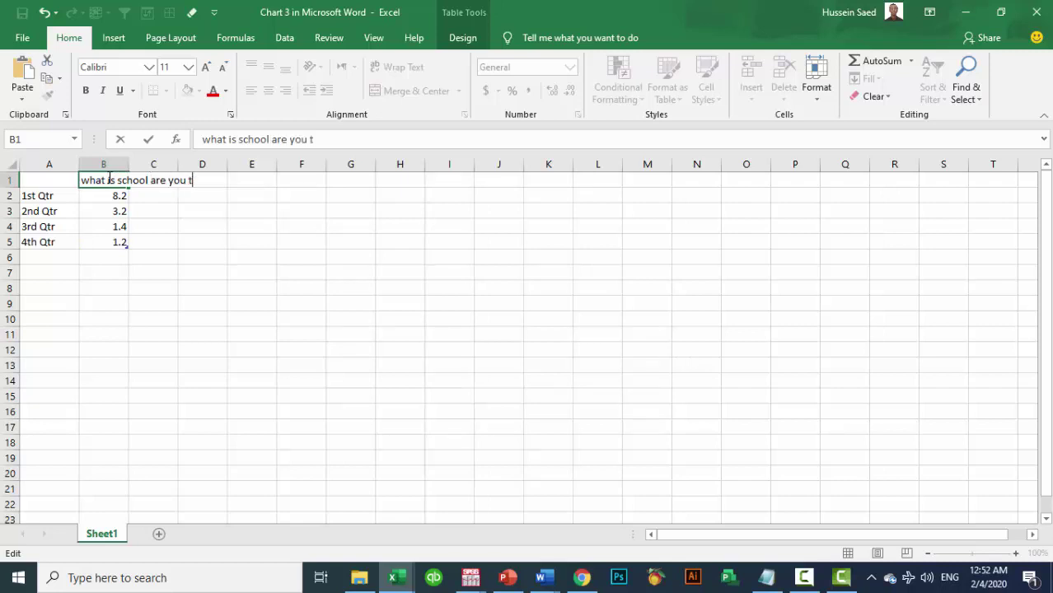
pyautogui.press('BackSpace')
pyautogui.press('BackSpace')
pyautogui.write('tuding in ?')
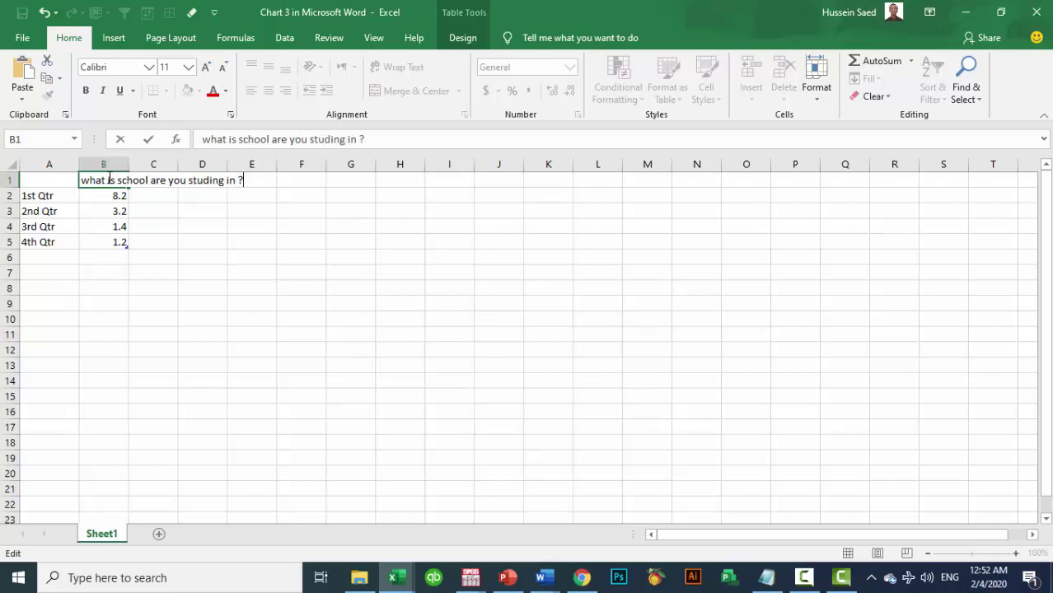
pyautogui.press('Return')
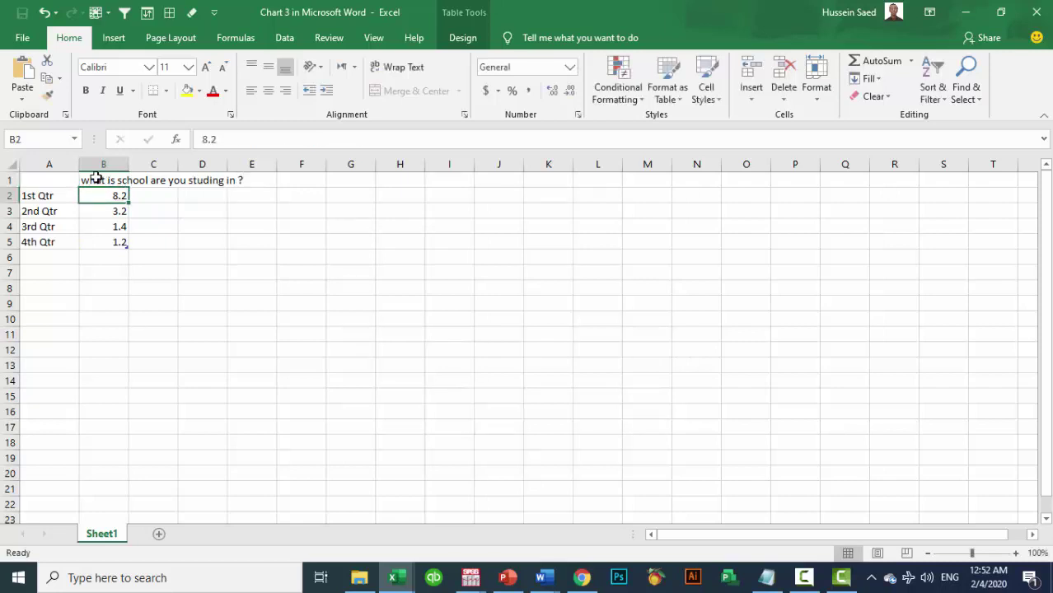
# - Look up the school category names in the SPSS output and return to the Chart 3 workbook in Excel
pyautogui.click(50, 195)
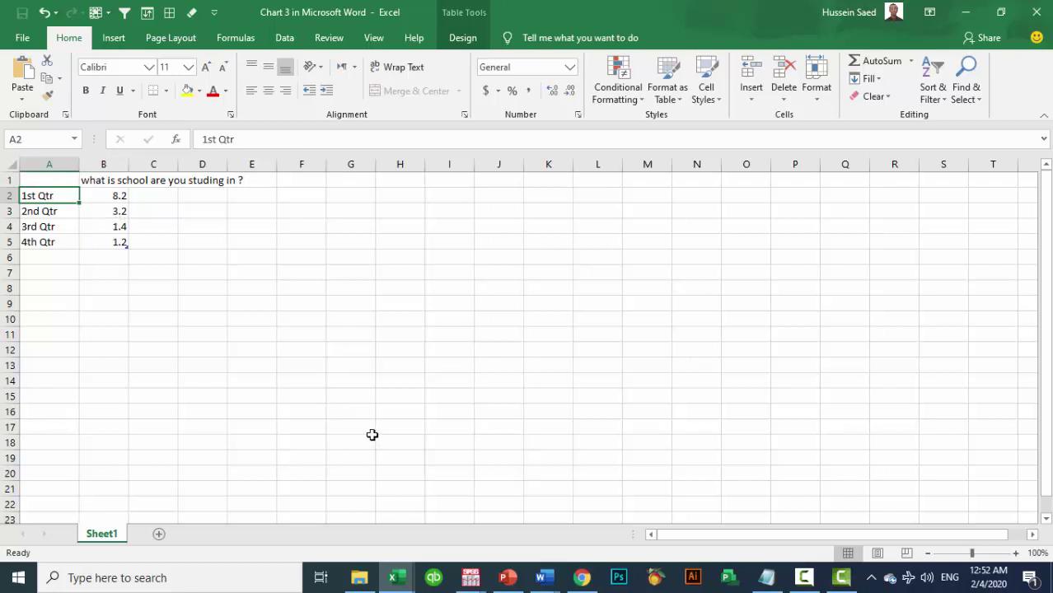
pyautogui.click(471, 577)
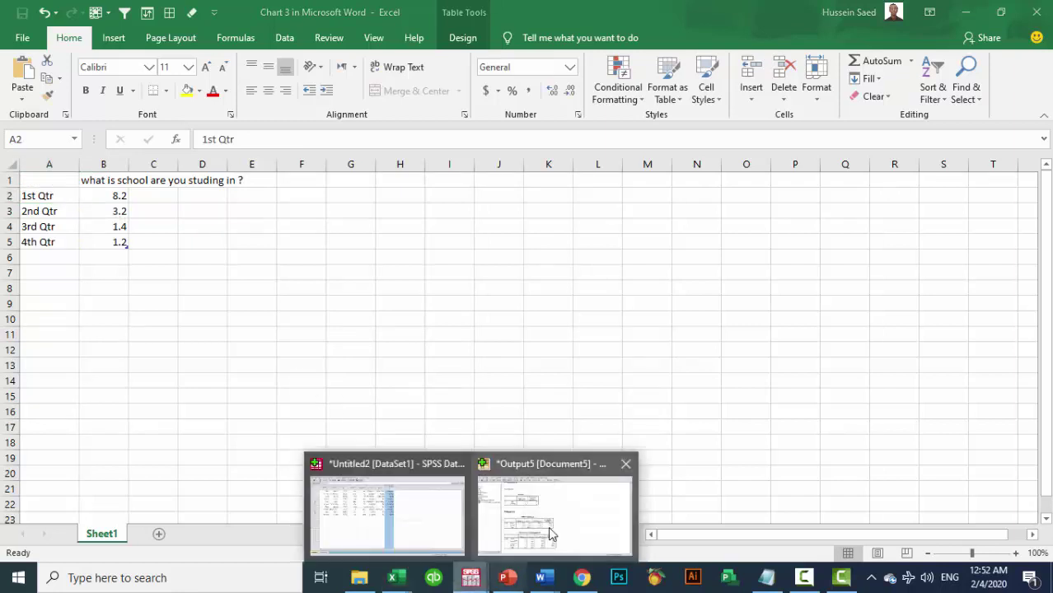
pyautogui.click(550, 534)
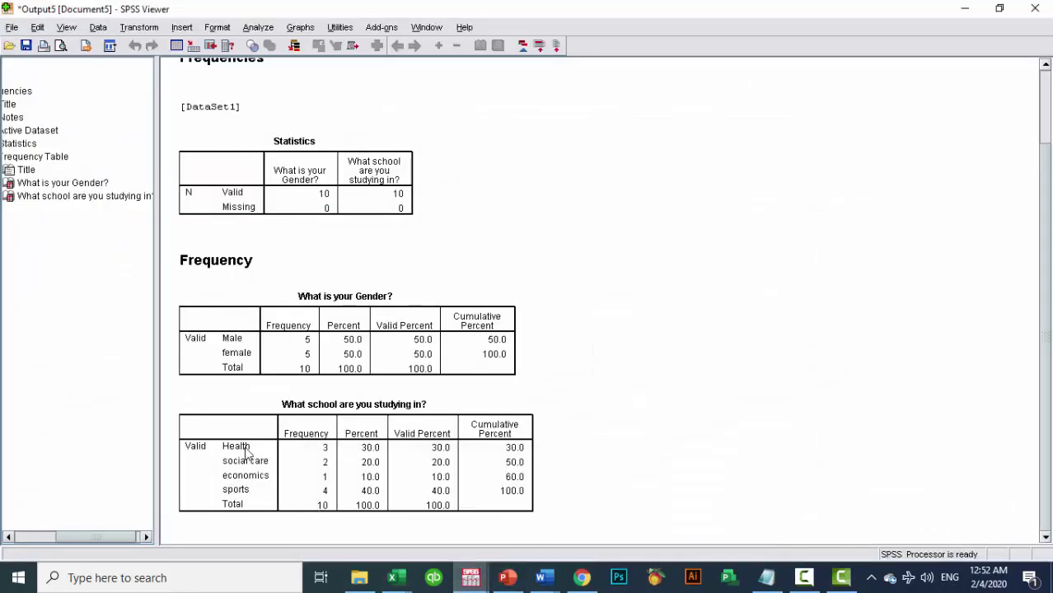
pyautogui.click(507, 578)
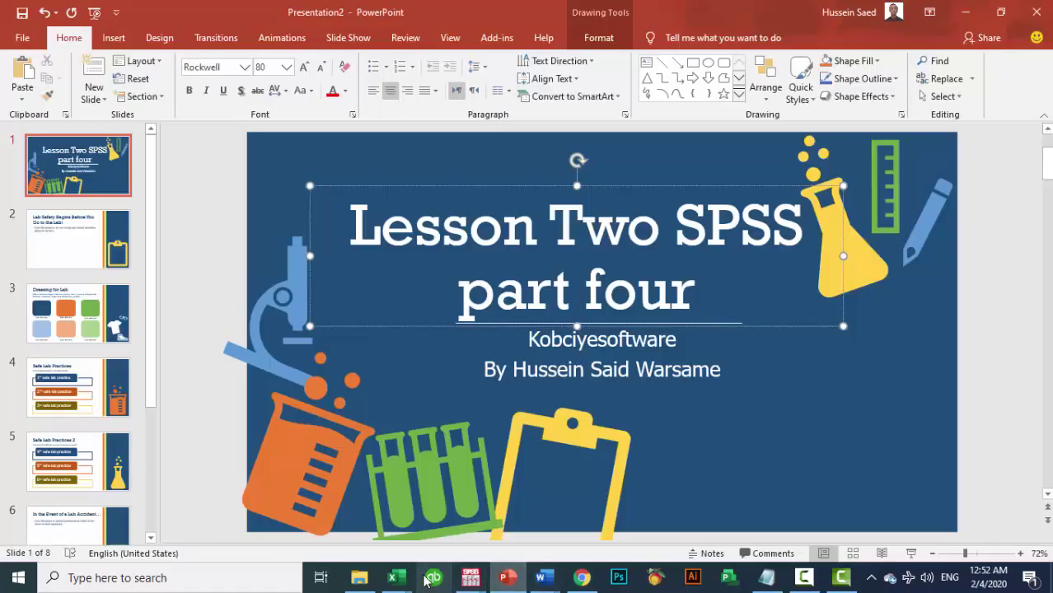
pyautogui.moveTo(399, 581)
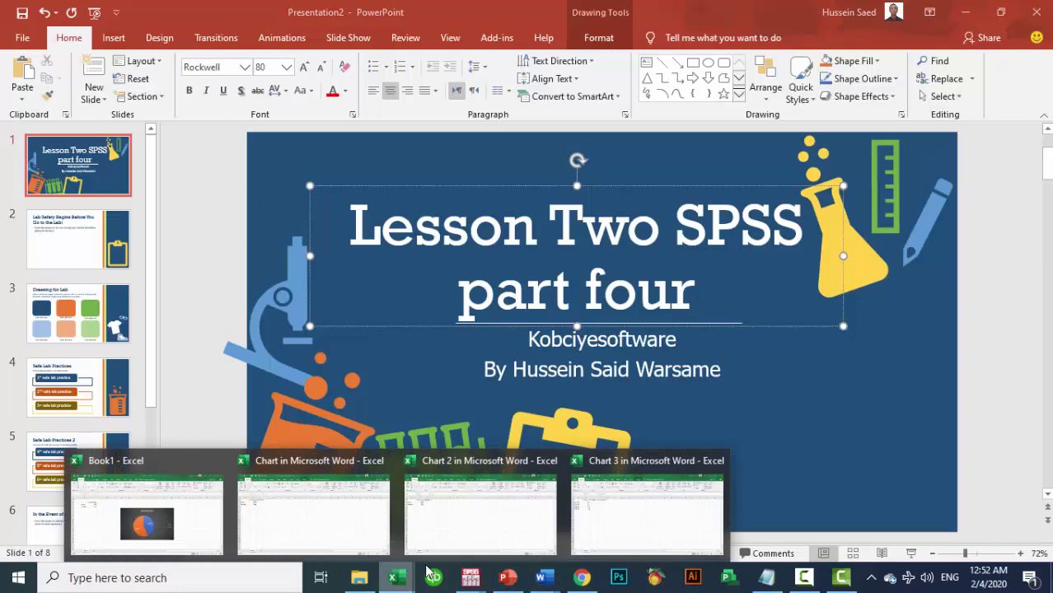
pyautogui.click(642, 503)
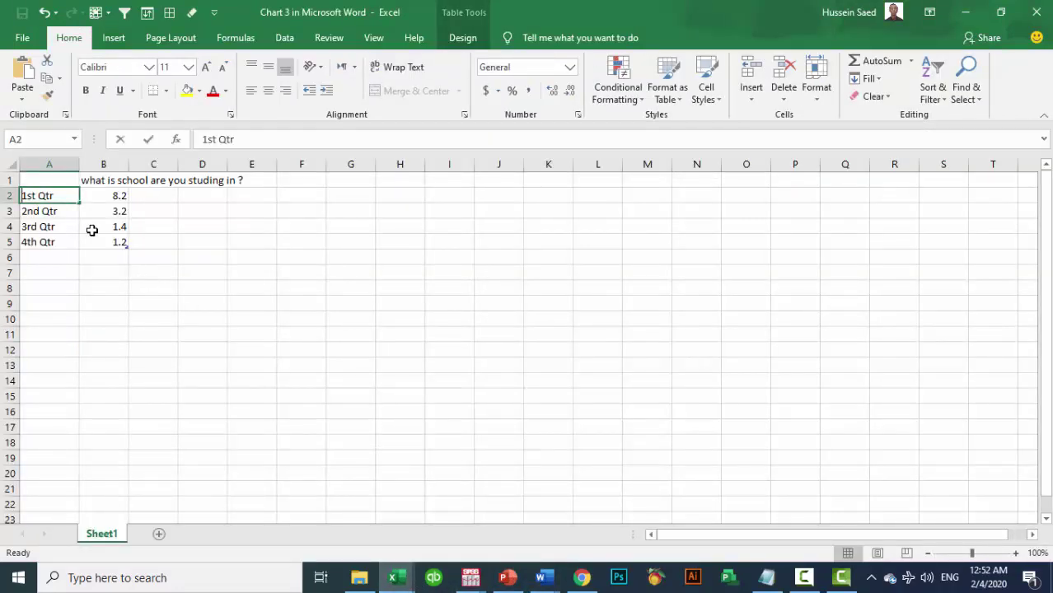
# - Replace the first three quarter labels in A2:A4 with health, social car and economics
pyautogui.write('health')
pyautogui.hotkey('ctrl', 'Return')
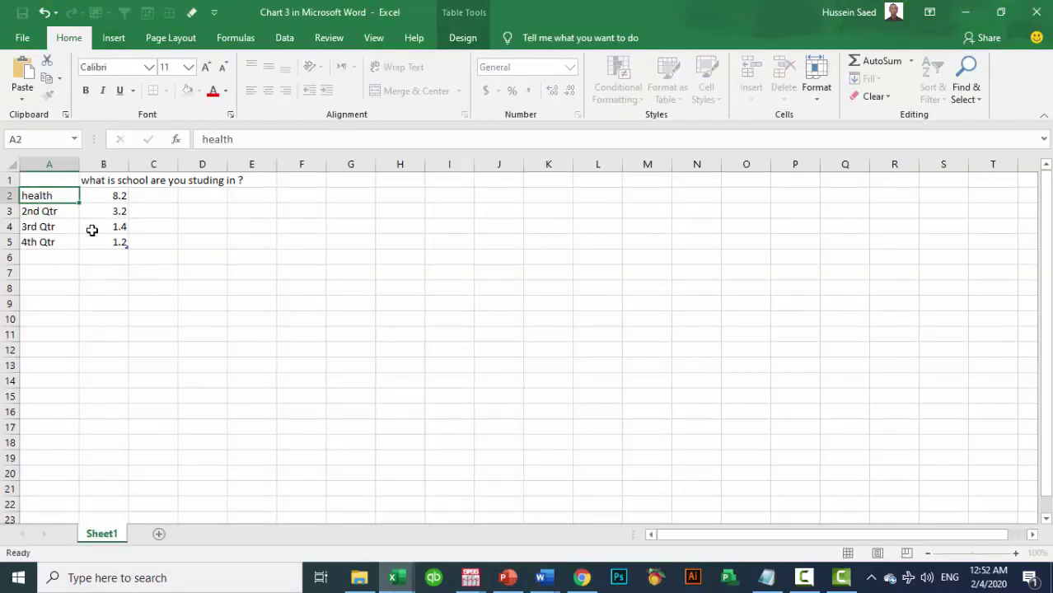
pyautogui.press('Down')
pyautogui.press('Down')
pyautogui.press('Up')
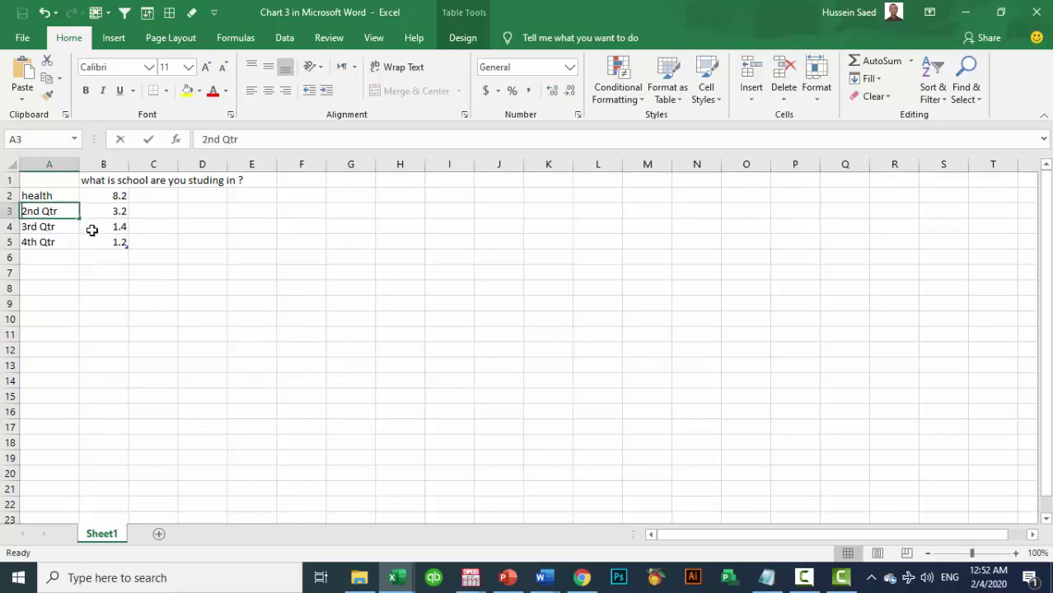
pyautogui.write('social car')
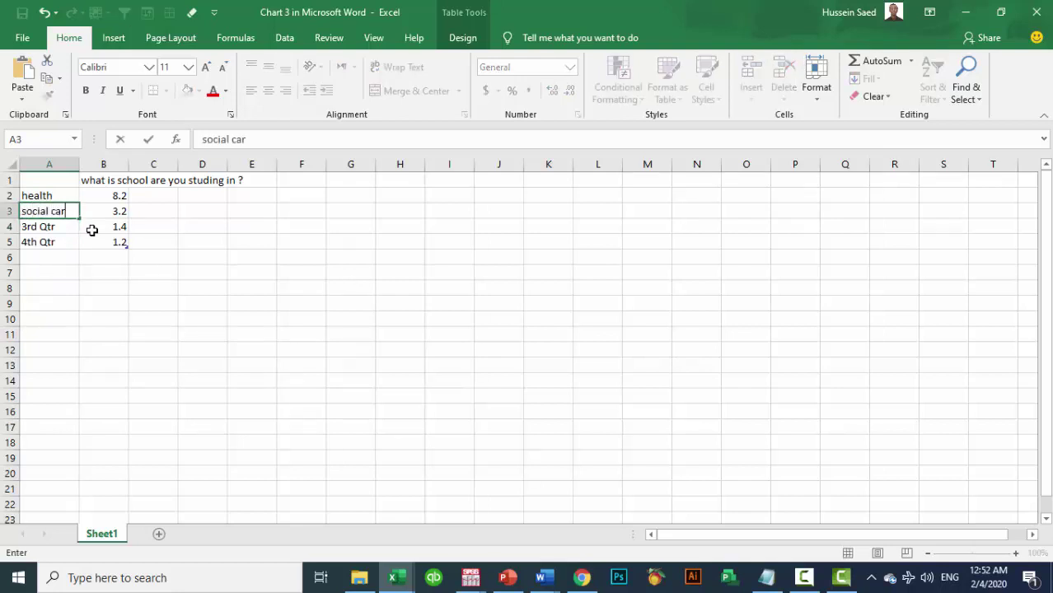
pyautogui.press('Return')
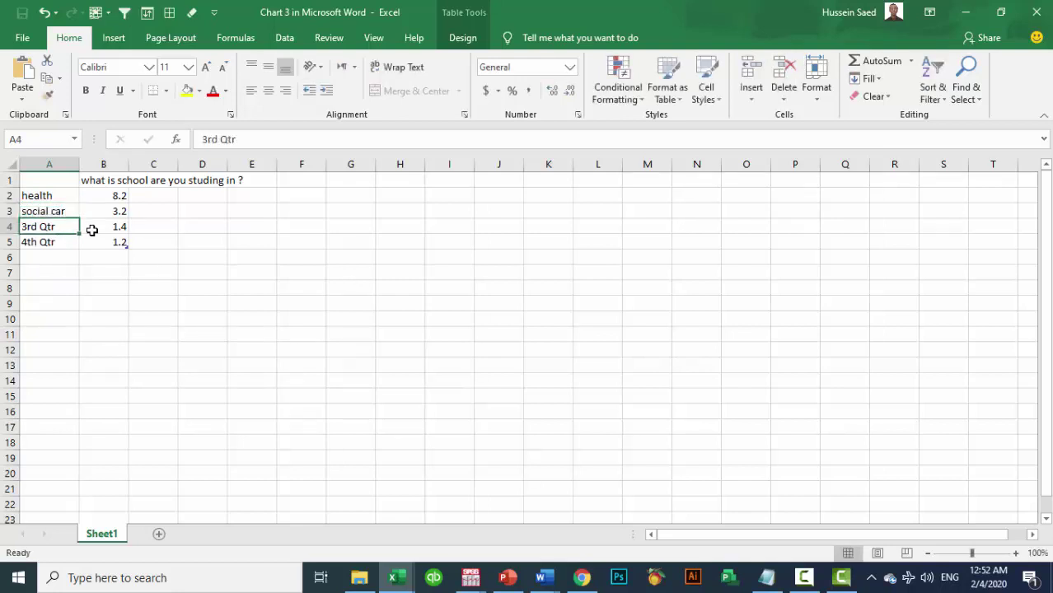
pyautogui.write('se')
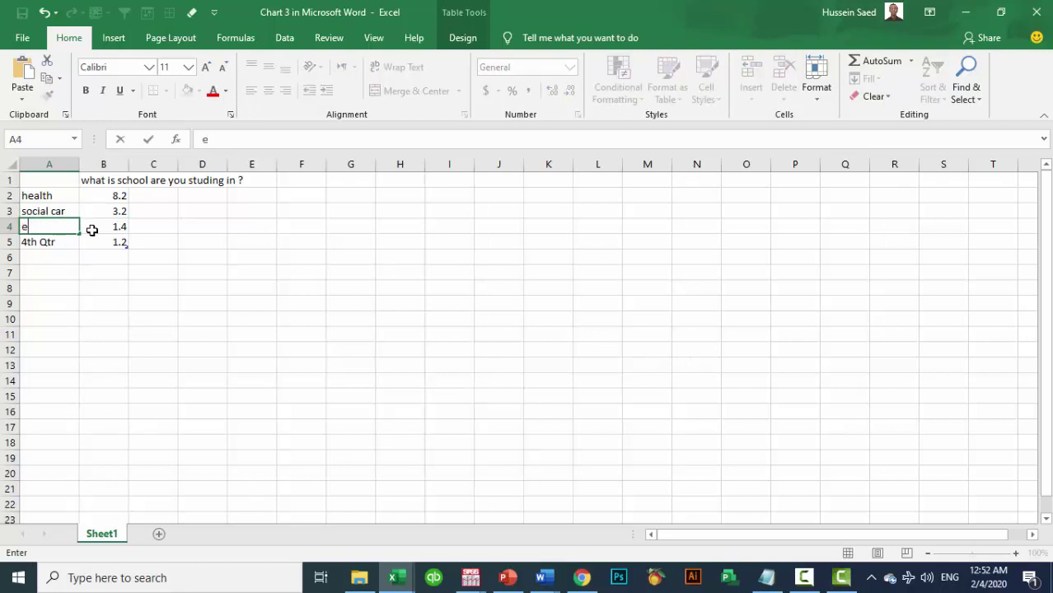
pyautogui.write('ono')
pyautogui.press('BackSpace')
pyautogui.press('BackSpace')
pyautogui.press('BackSpace')
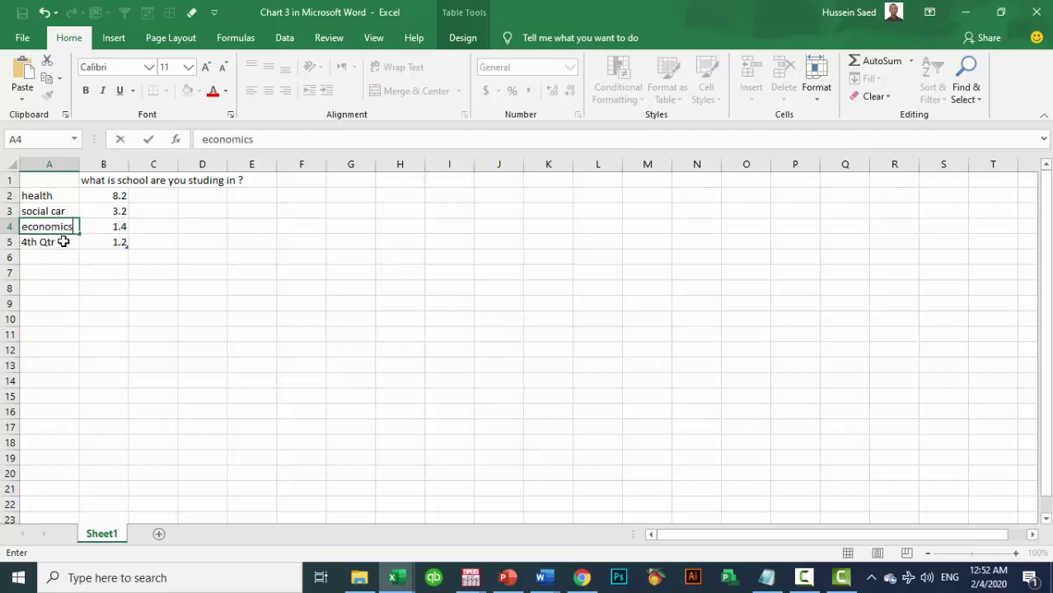
# - Check the fourth school category in the SPSS output and enter sports in A5 of the Chart 3 workbook
pyautogui.click(63, 241)
pyautogui.moveTo(471, 577)
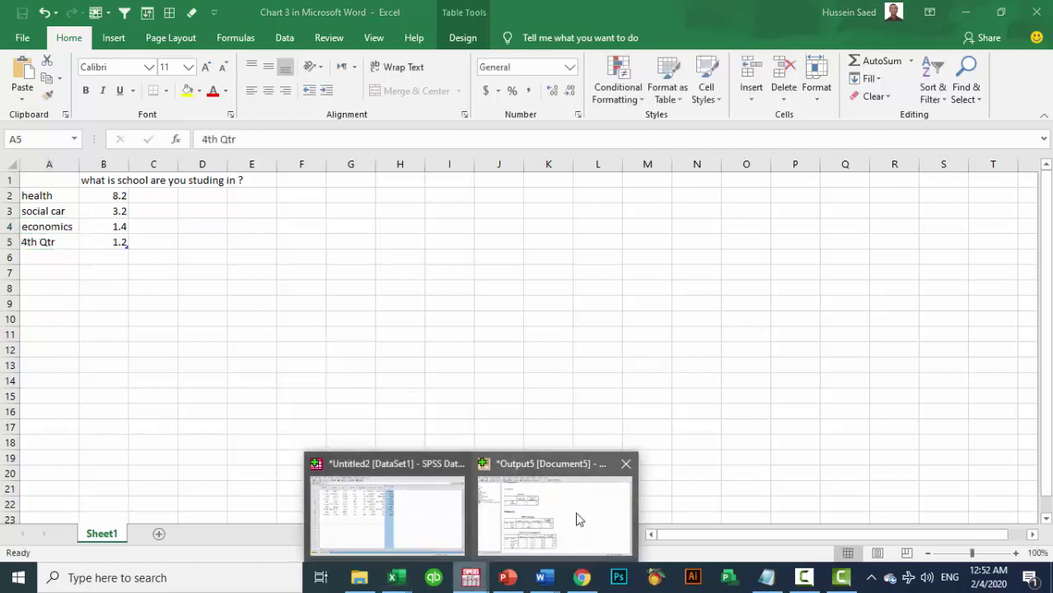
pyautogui.click(579, 519)
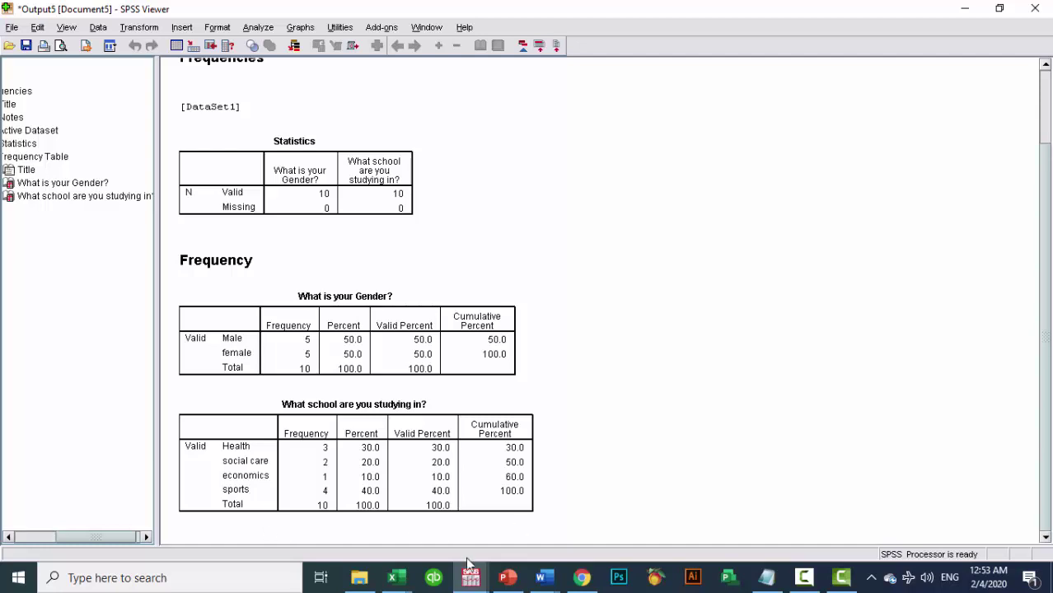
pyautogui.click(396, 577)
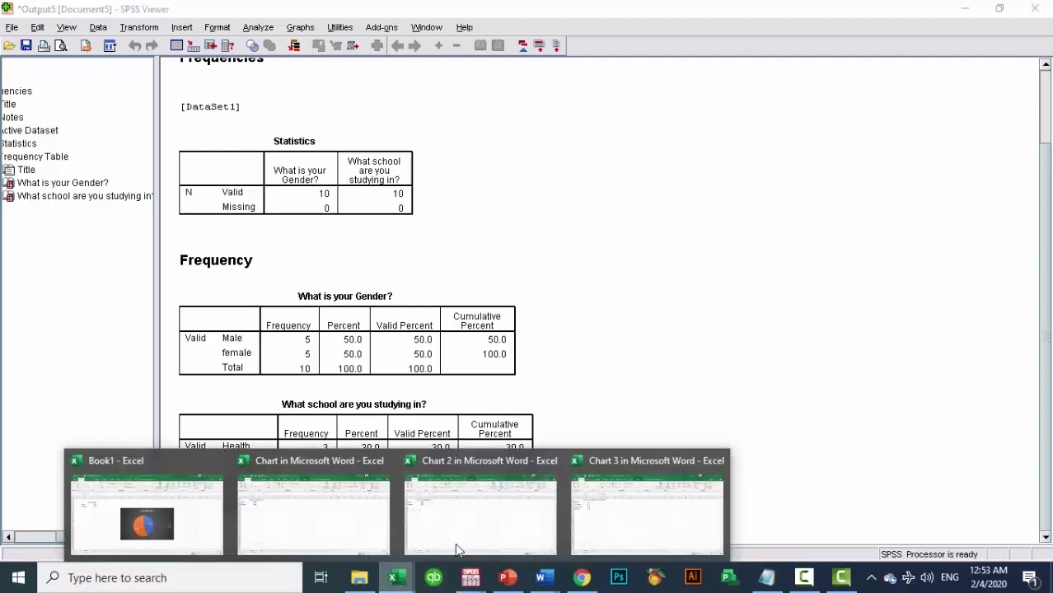
pyautogui.click(626, 505)
pyautogui.write('sports')
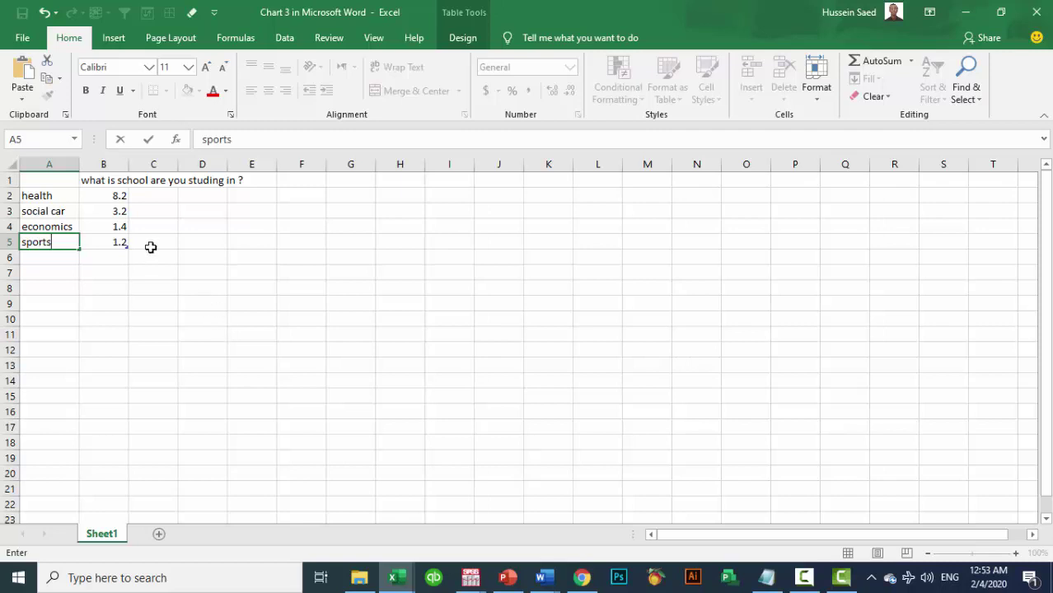
# - Clear the sample values in B2:B5 and format those cells as percentages
pyautogui.click(117, 200)
pyautogui.moveTo(118, 200); pyautogui.dragTo(128, 242)
pyautogui.press('Delete')
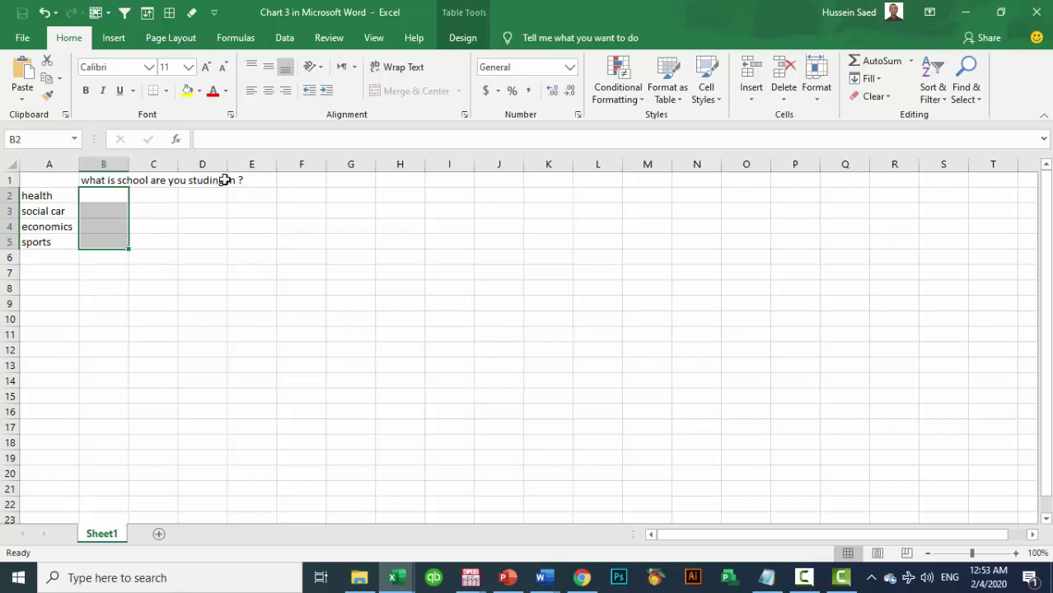
pyautogui.click(513, 93)
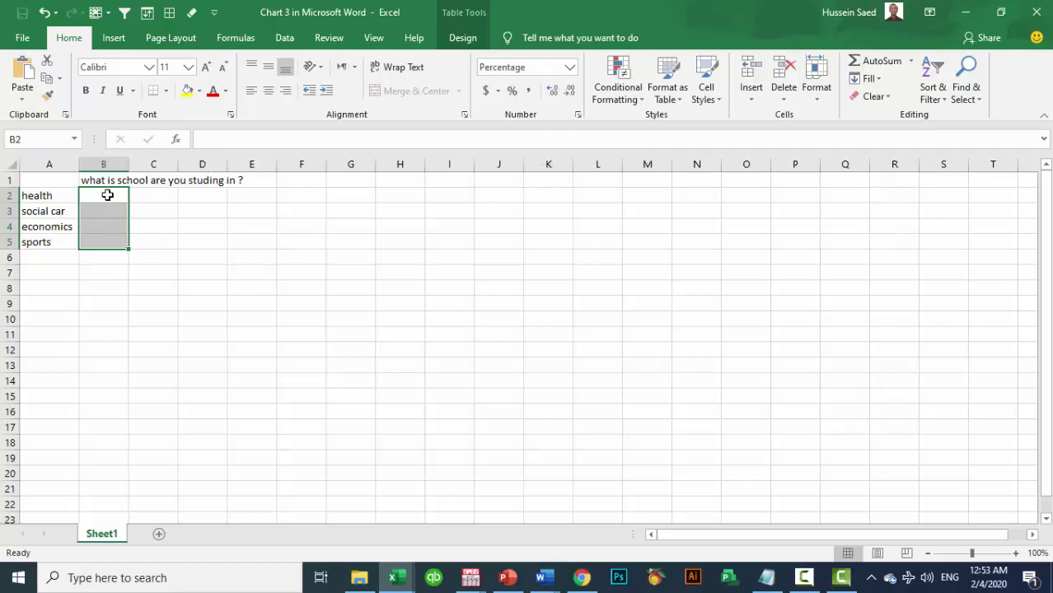
# - Look up the school percentages in the SPSS output and return to the Chart 3 workbook in Excel
pyautogui.moveTo(471, 577)
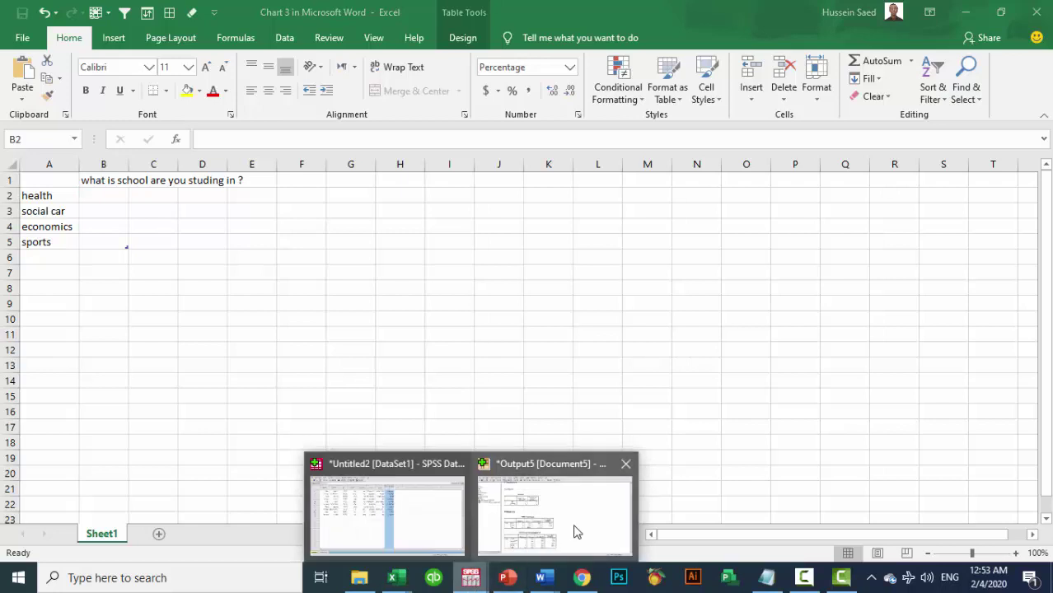
pyautogui.click(576, 529)
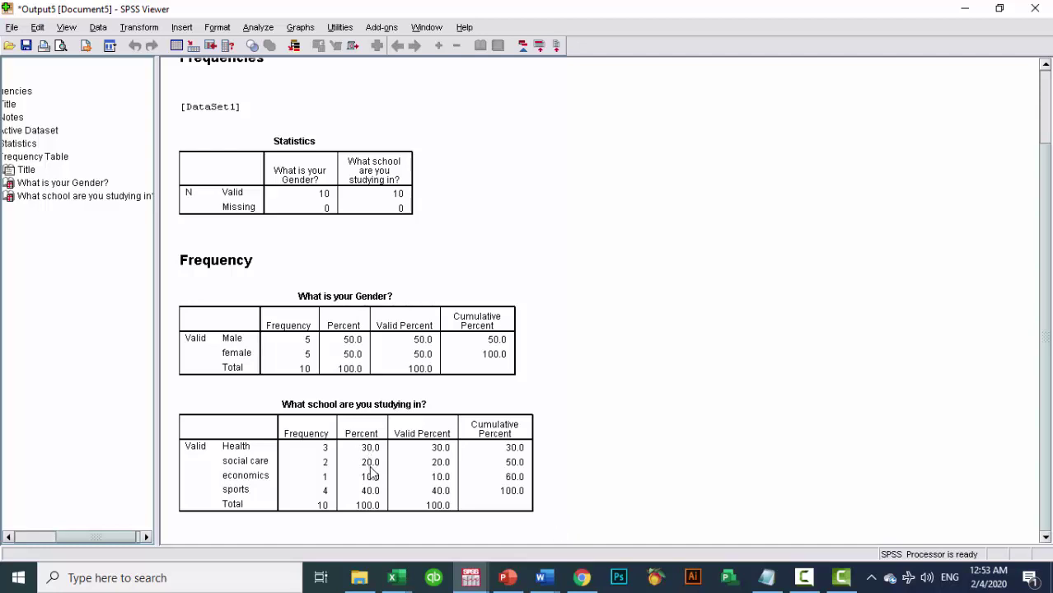
pyautogui.click(394, 578)
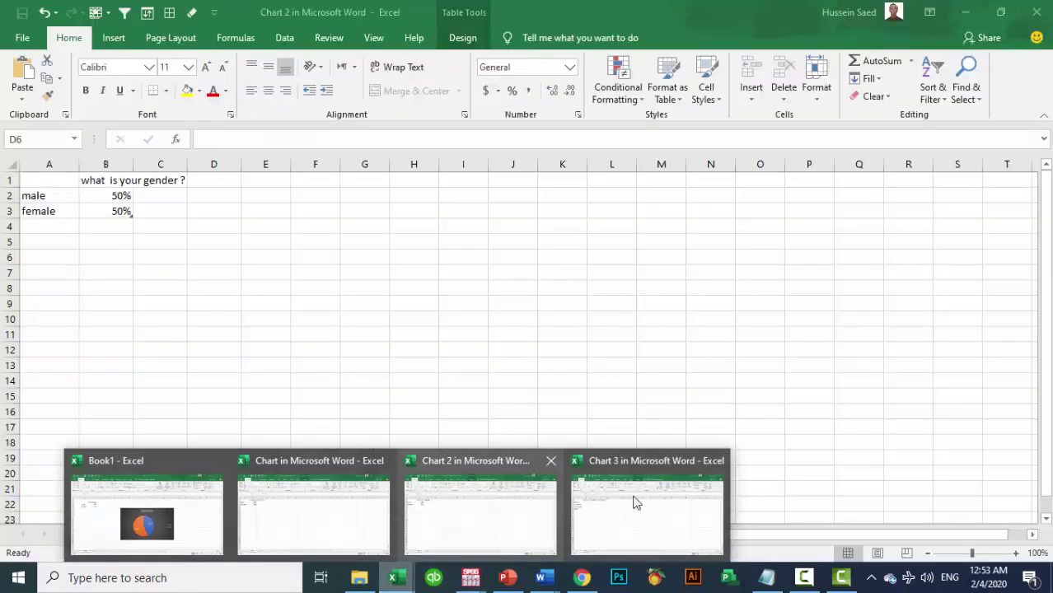
pyautogui.click(634, 501)
# - Enter 30%, 20%, 10% and 40% in B2:B5 for health, social car, economics and sports
pyautogui.moveTo(107, 198); pyautogui.dragTo(116, 226)
pyautogui.click(117, 194)
pyautogui.write('30%')
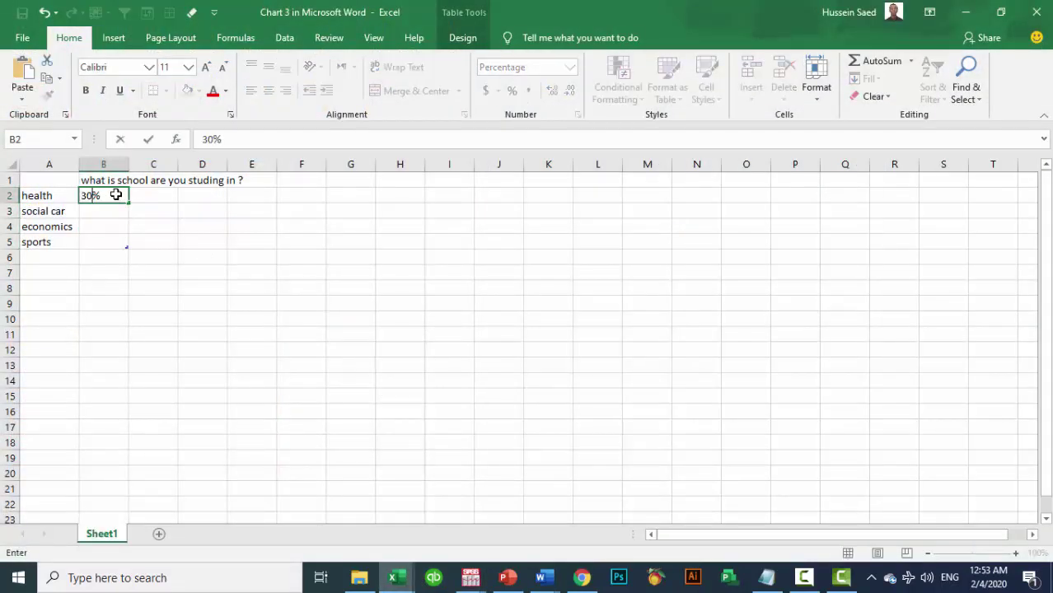
pyautogui.press('Return')
pyautogui.write('20%')
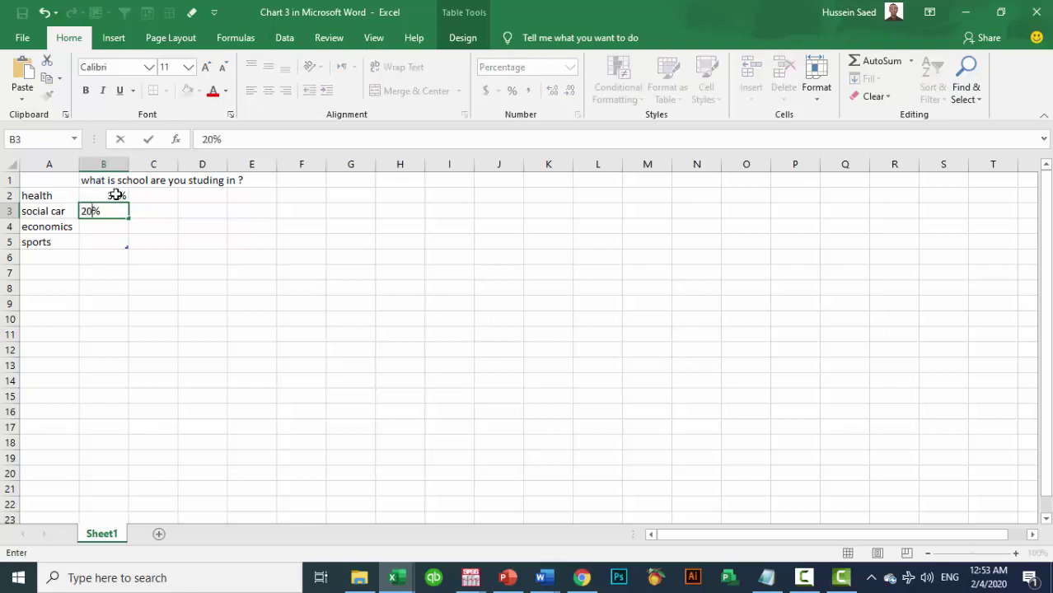
pyautogui.press('Return')
pyautogui.write('10%')
pyautogui.press('Return')
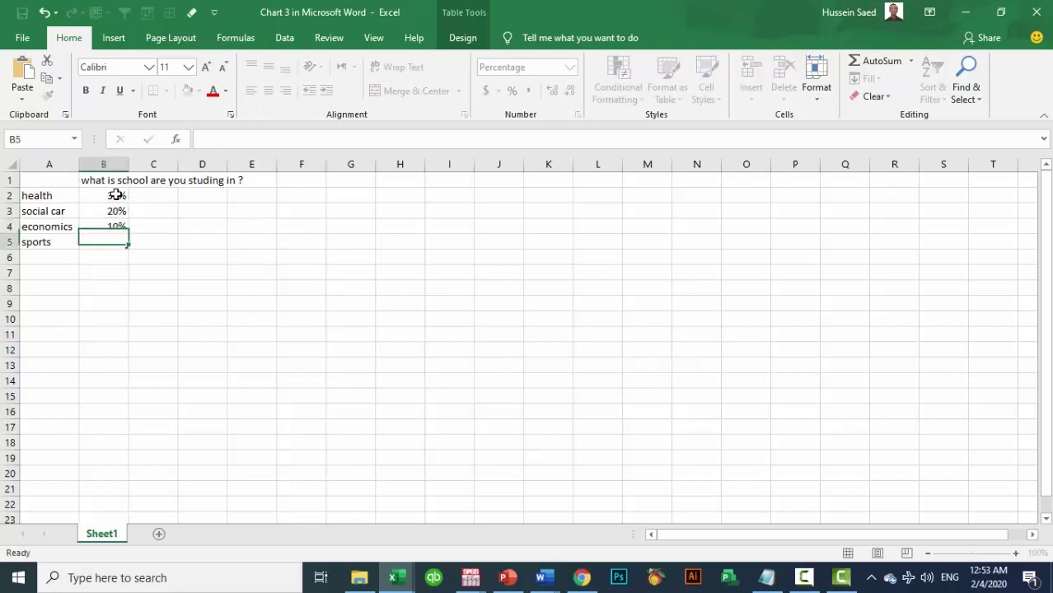
pyautogui.write('40')
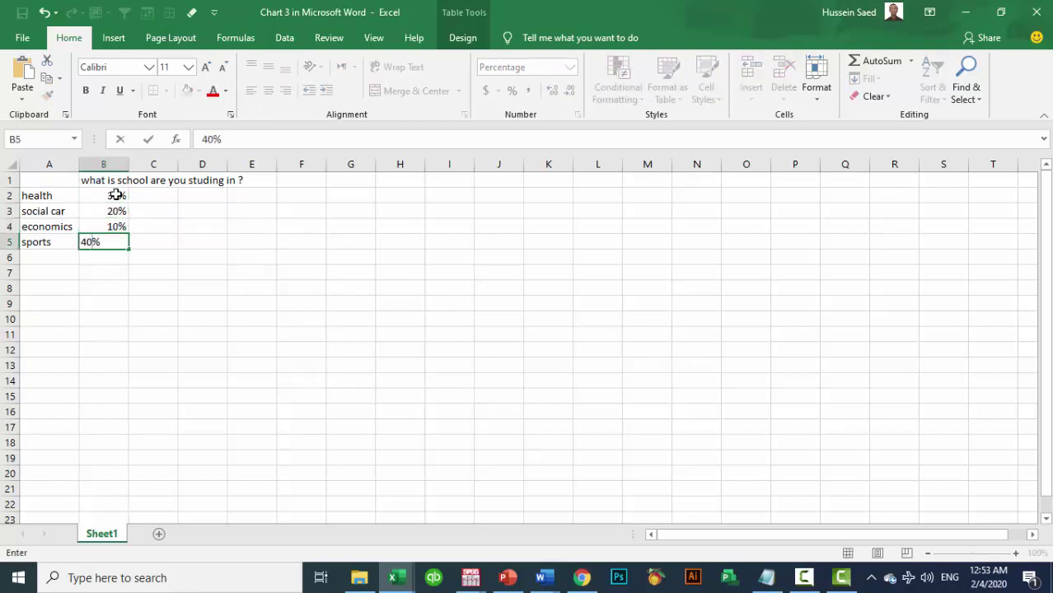
pyautogui.press('Return')
pyautogui.click(165, 244)
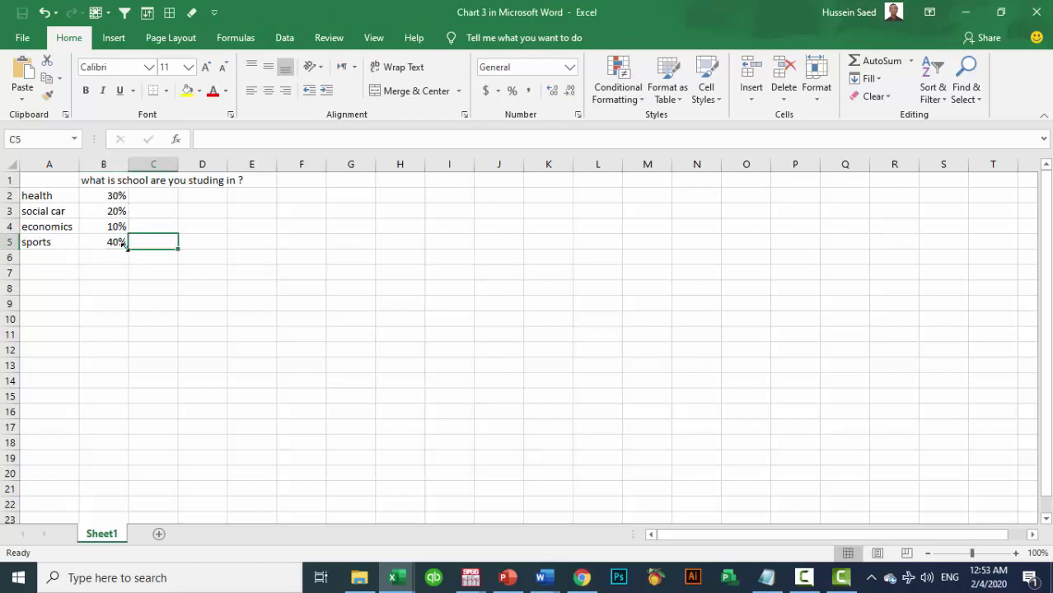
# - Switch to Document2 in Word and add data labels to the school pie chart
pyautogui.moveTo(558, 582)
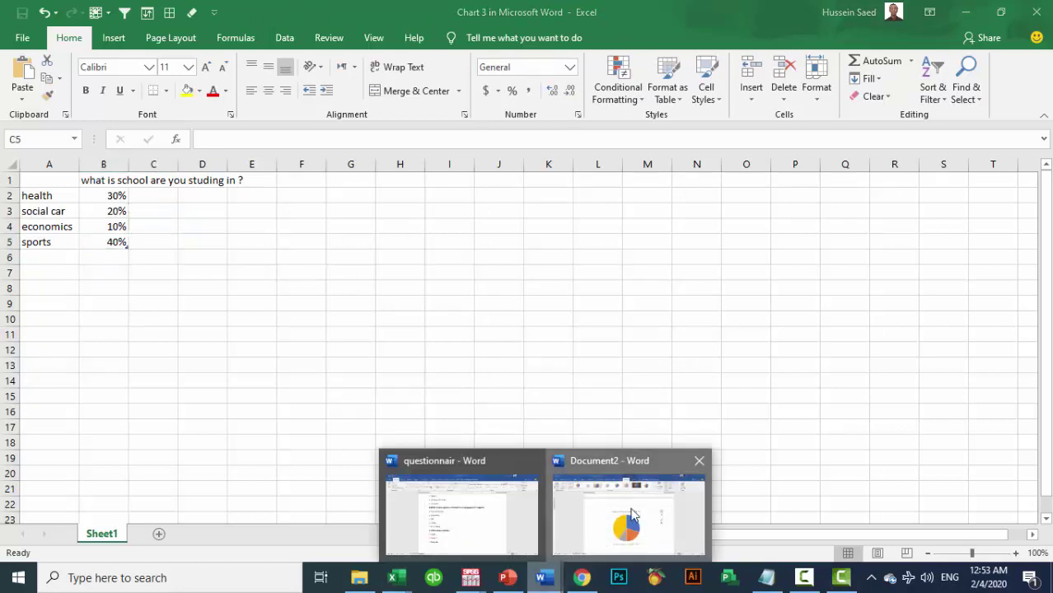
pyautogui.click(630, 511)
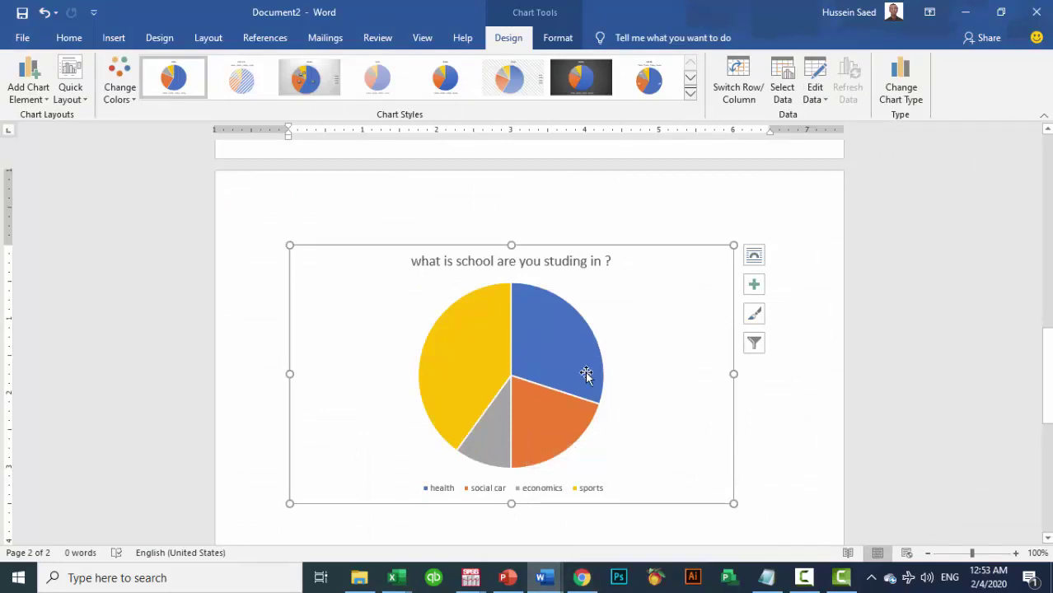
pyautogui.click(754, 290)
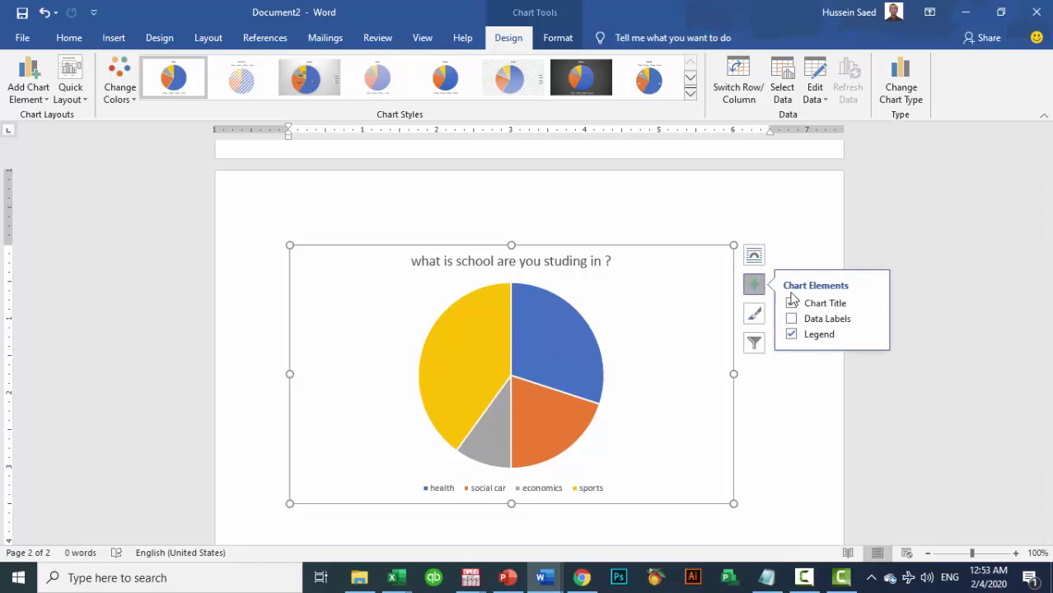
pyautogui.click(796, 325)
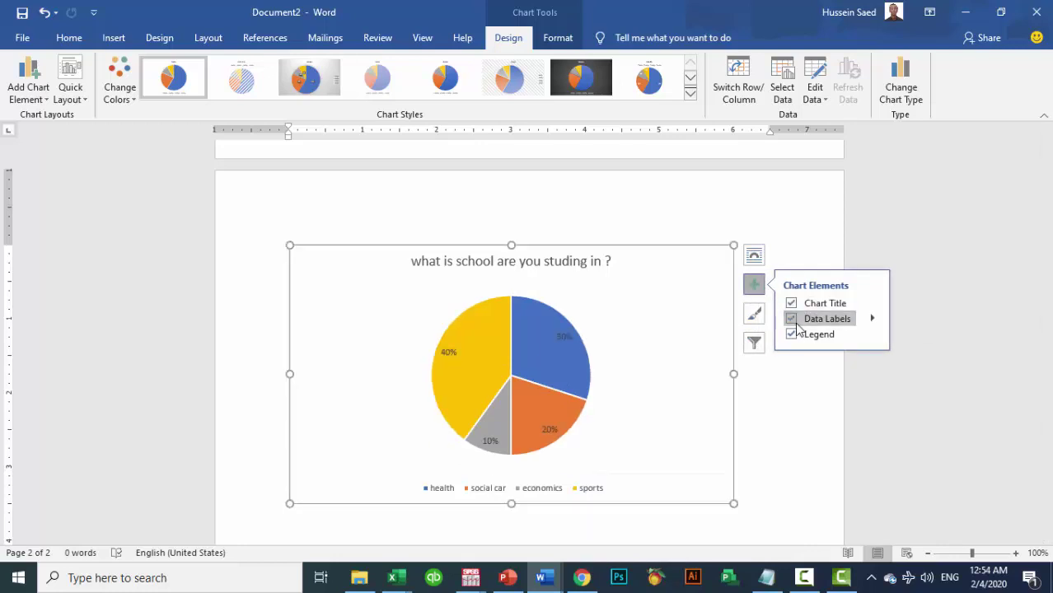
# - Set the school pie chart's data labels to 18 pt in white
pyautogui.click(559, 338)
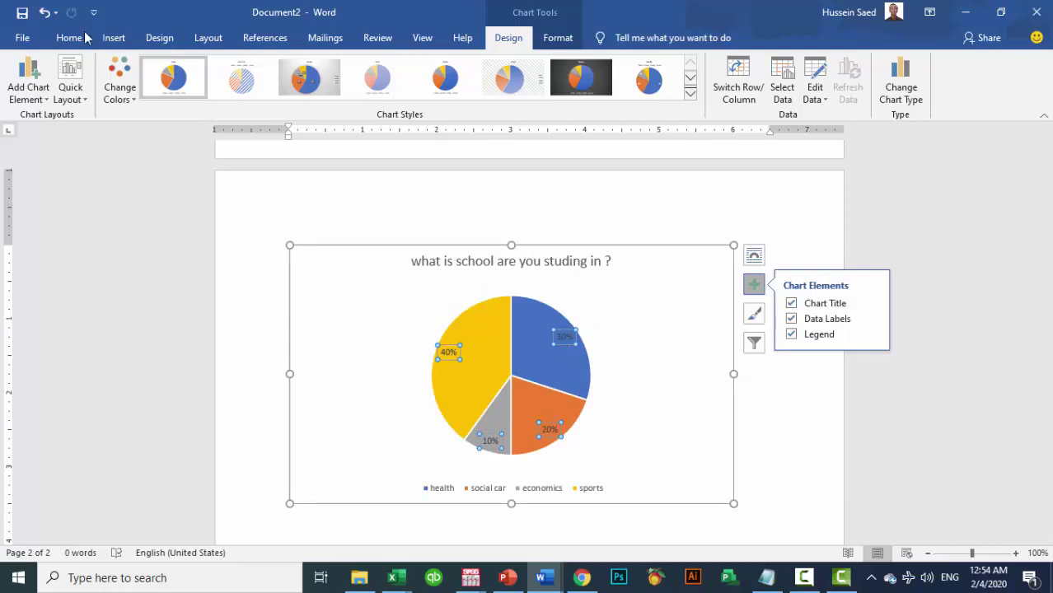
pyautogui.click(56, 42)
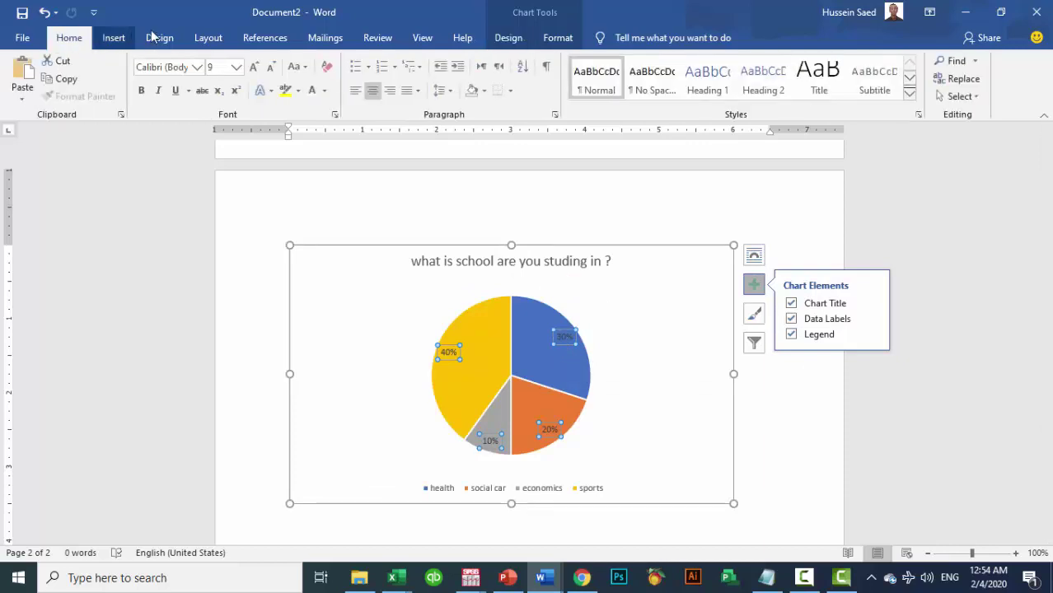
pyautogui.click(261, 66)
pyautogui.click(260, 66)
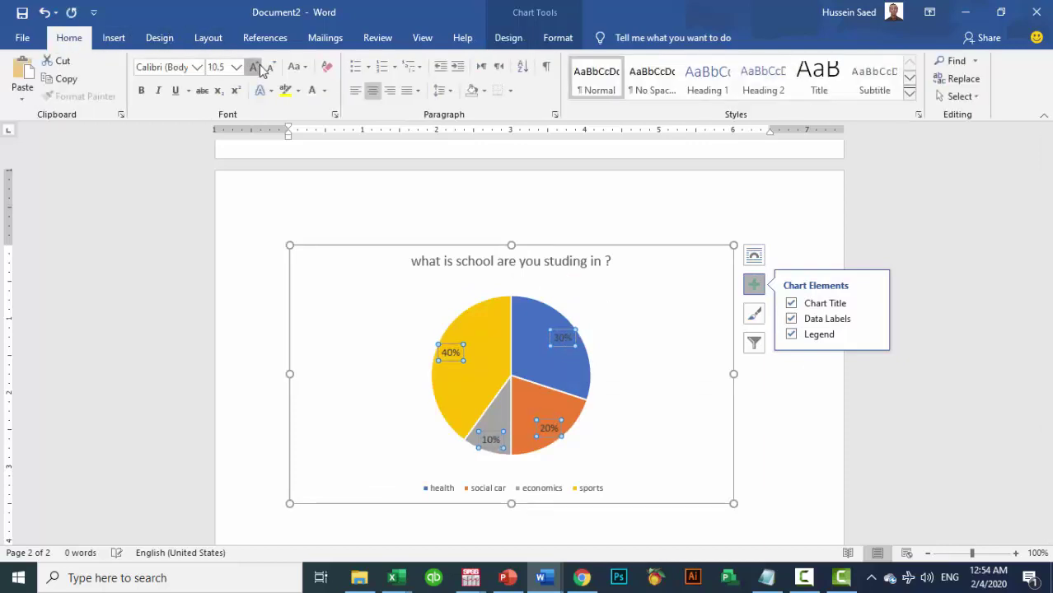
pyautogui.click(260, 67)
pyautogui.click(260, 66)
pyautogui.click(260, 67)
pyautogui.click(260, 67)
pyautogui.click(260, 67)
pyautogui.click(260, 67)
pyautogui.click(260, 67)
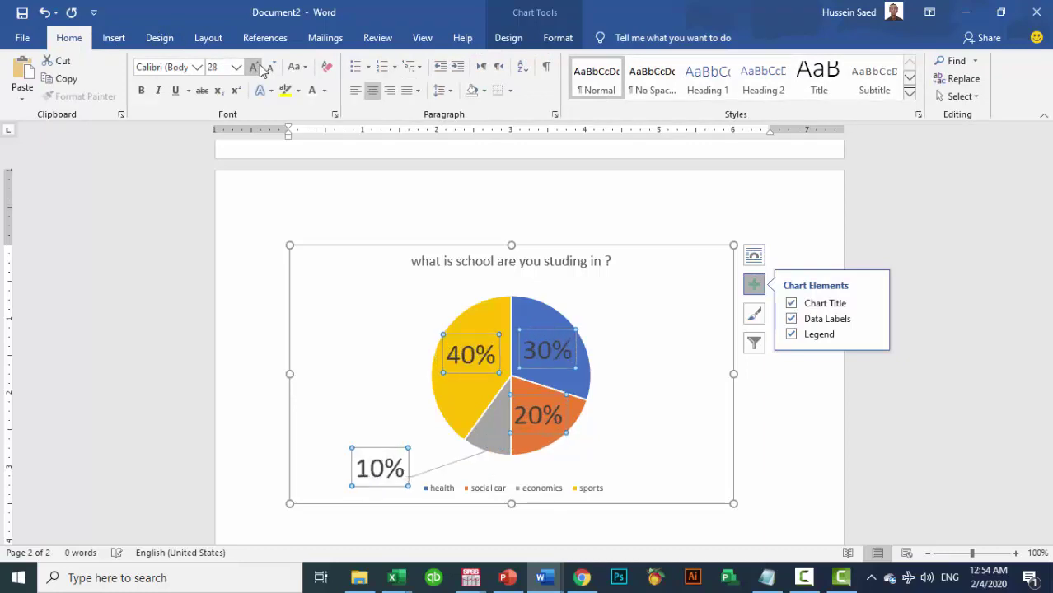
pyautogui.click(272, 66)
pyautogui.click(272, 67)
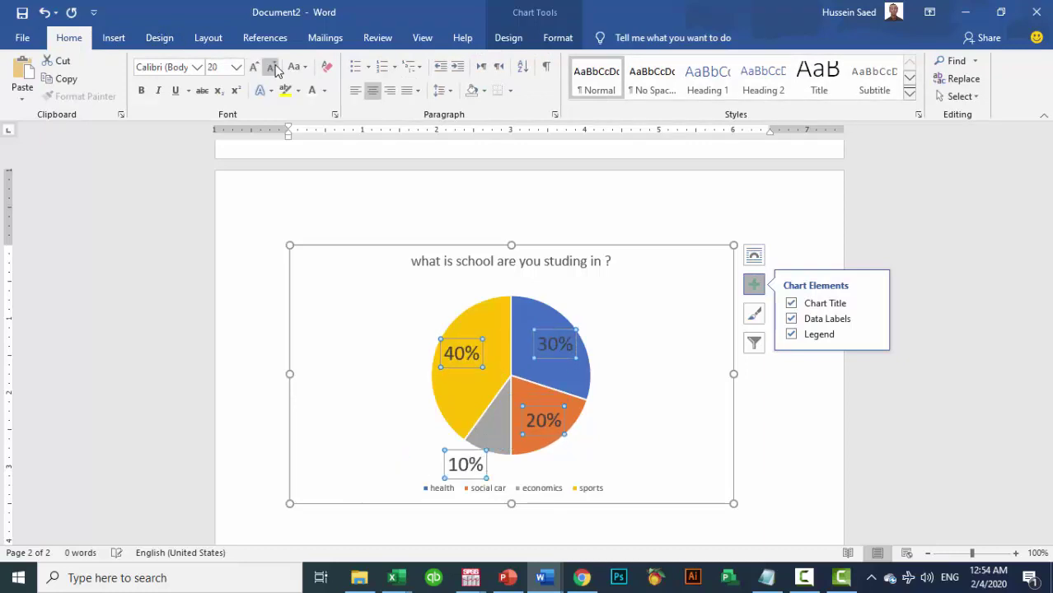
pyautogui.click(272, 67)
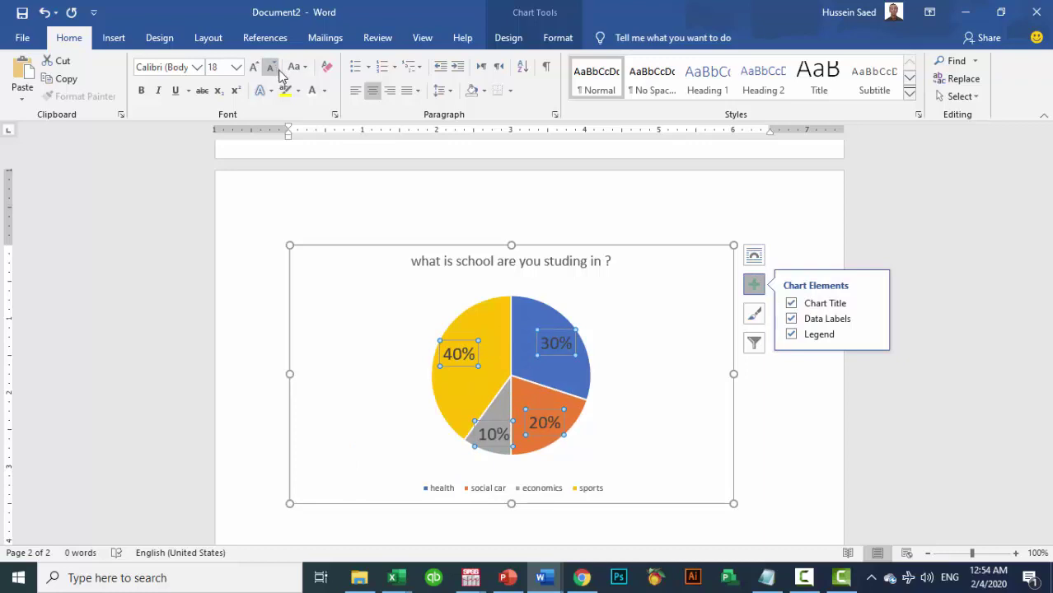
pyautogui.click(313, 93)
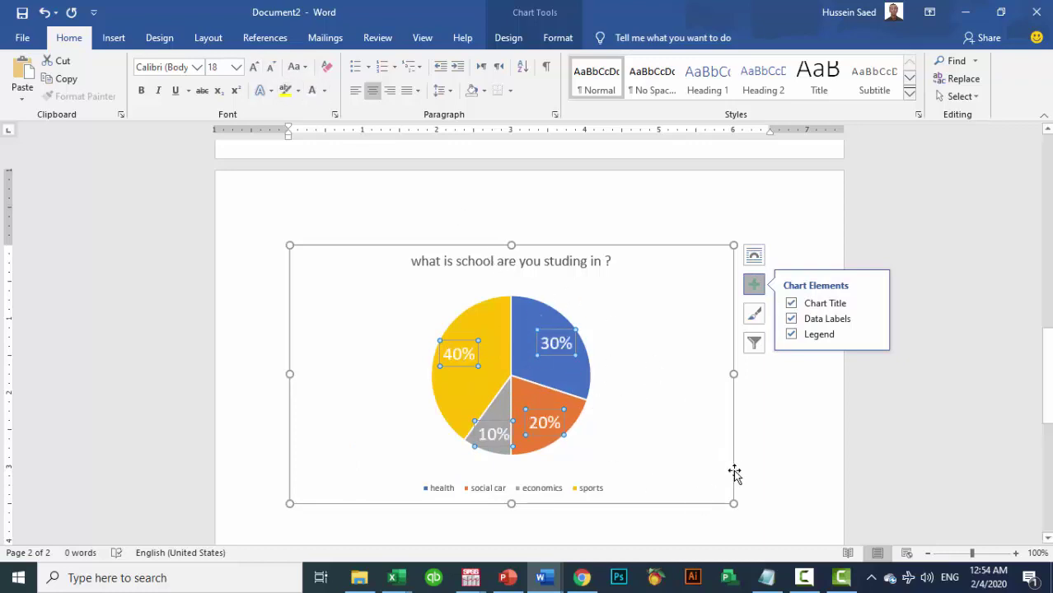
pyautogui.click(759, 495)
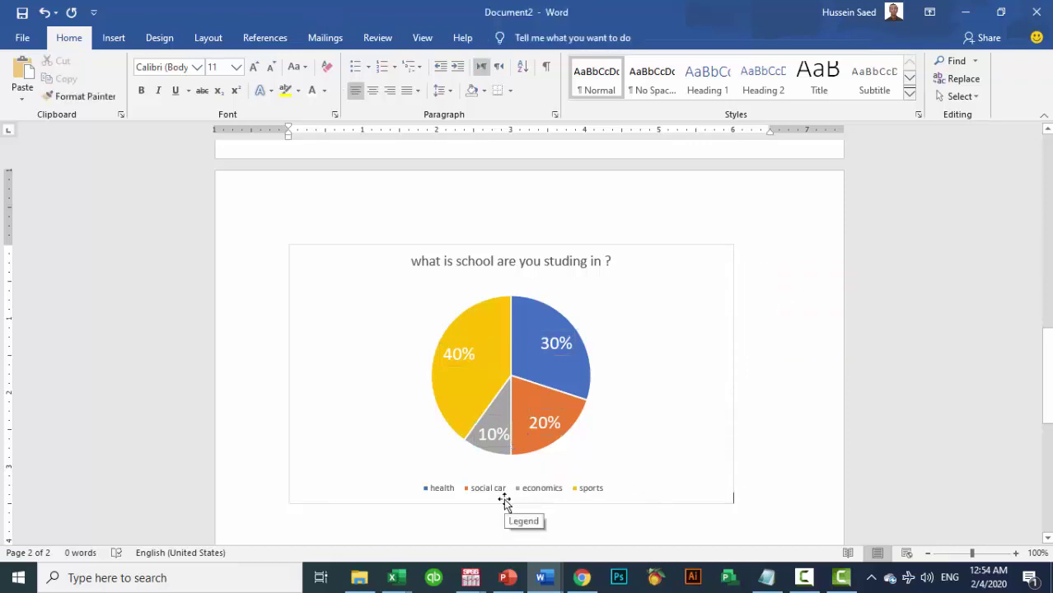
# - Try the dark-background style on the school pie chart, settling on the style with a bold uppercase title and the legend above the pie
pyautogui.click(517, 313)
pyautogui.click(503, 40)
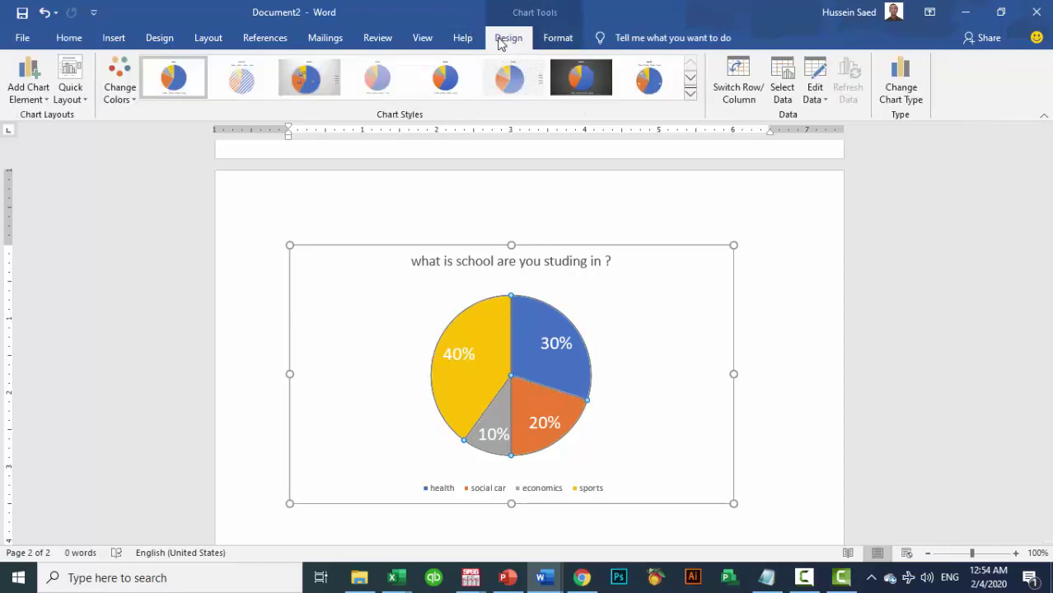
pyautogui.click(581, 79)
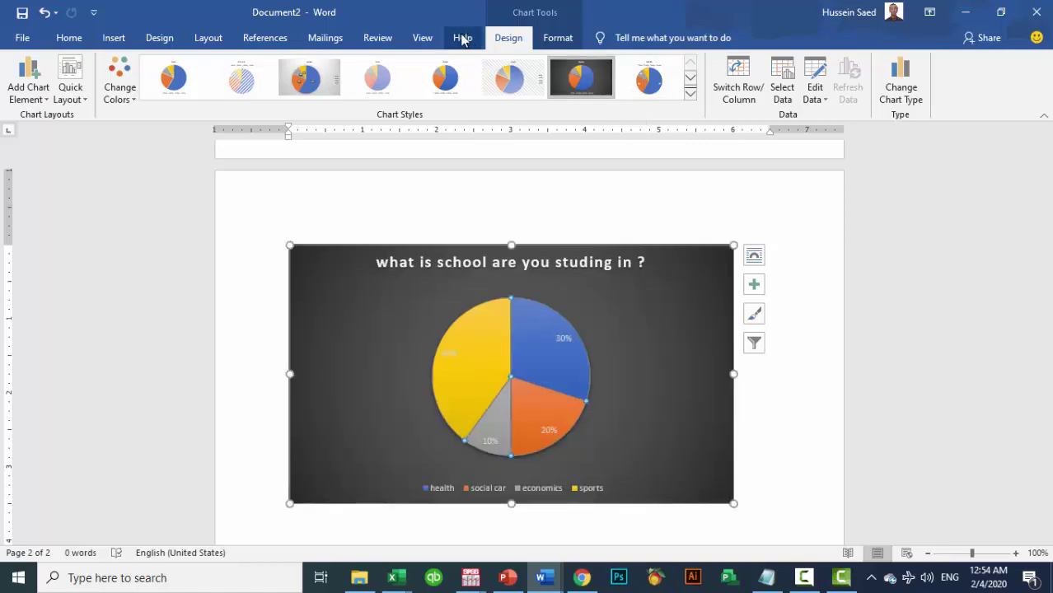
pyautogui.click(660, 83)
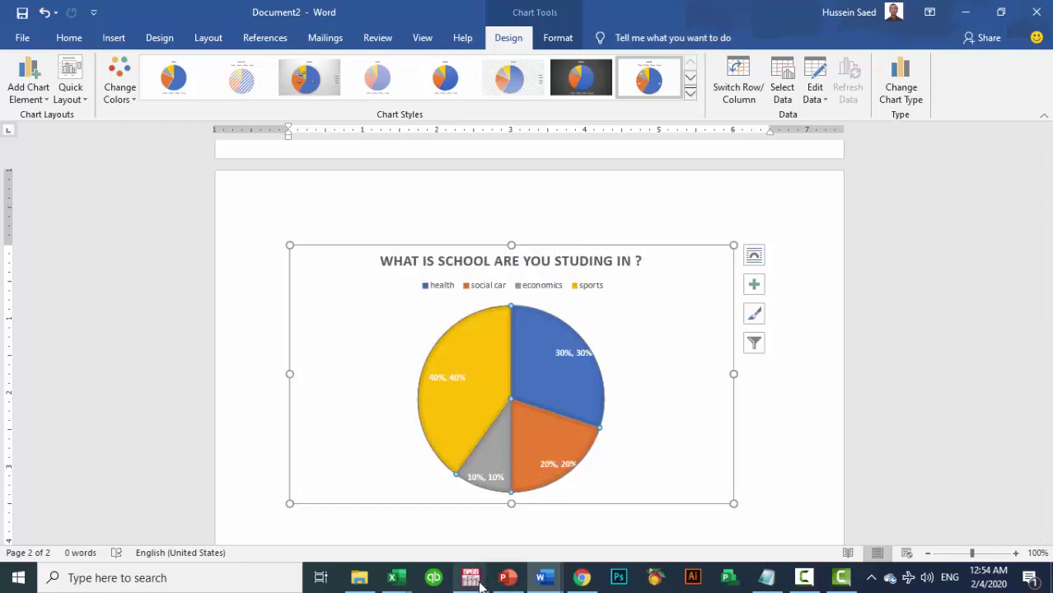
# - Review the school frequency table in the SPSS output and return to Document2 in Word
pyautogui.moveTo(474, 578)
pyautogui.click(521, 512)
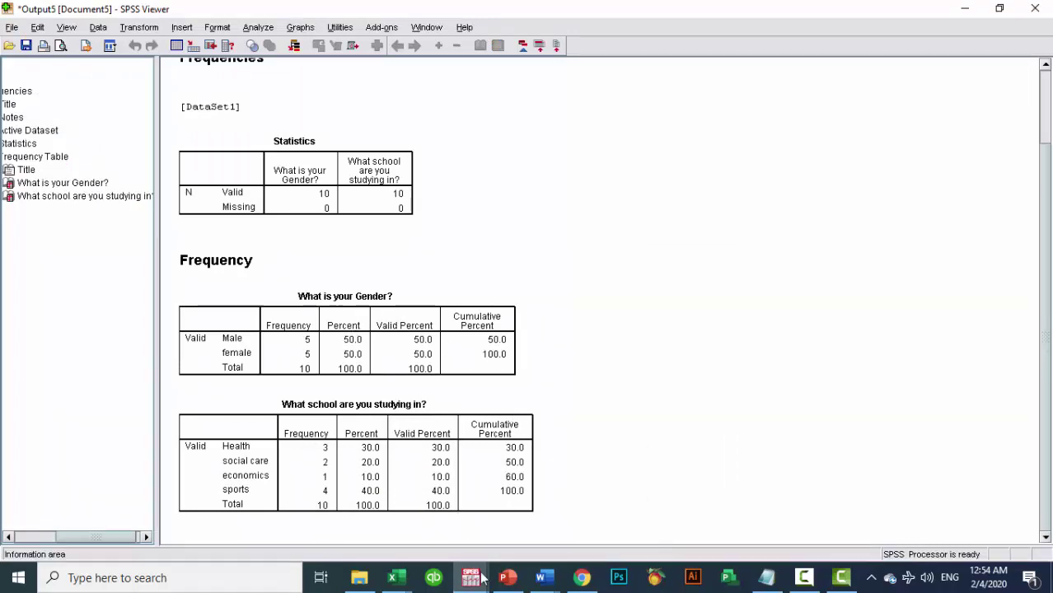
pyautogui.moveTo(488, 577)
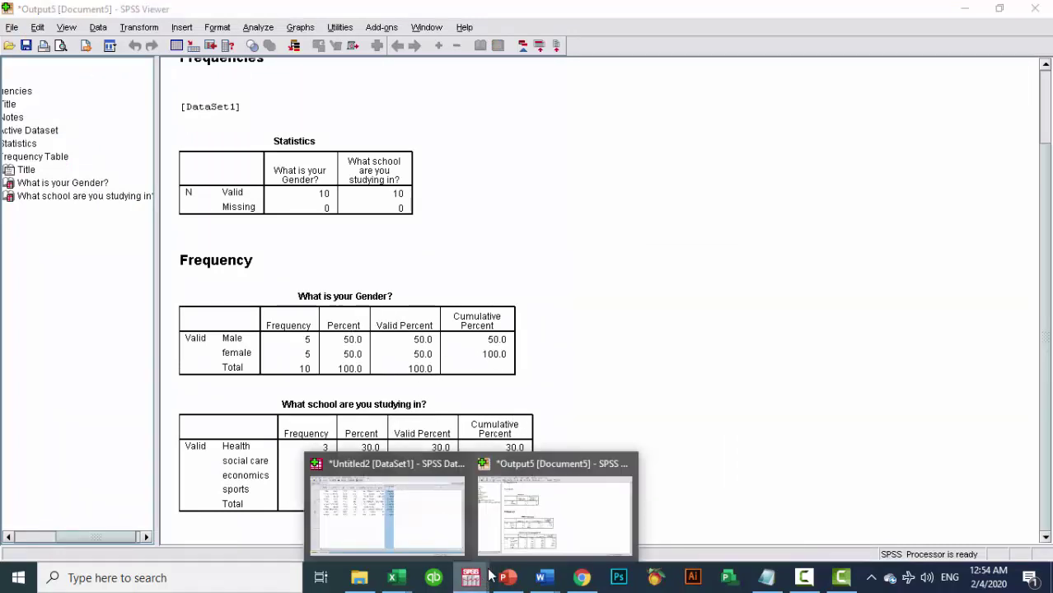
pyautogui.click(533, 531)
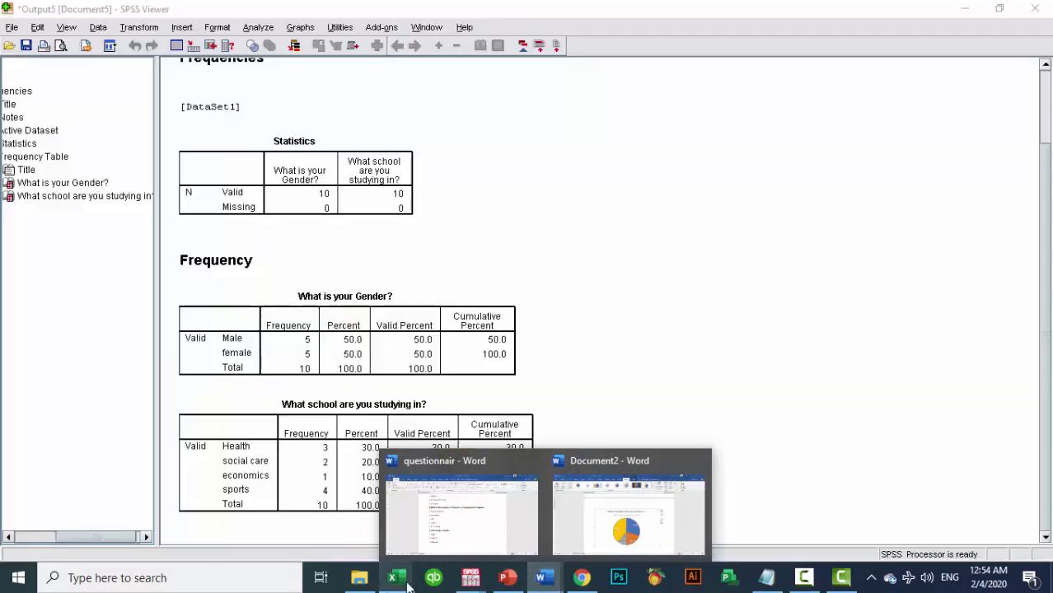
pyautogui.click(611, 519)
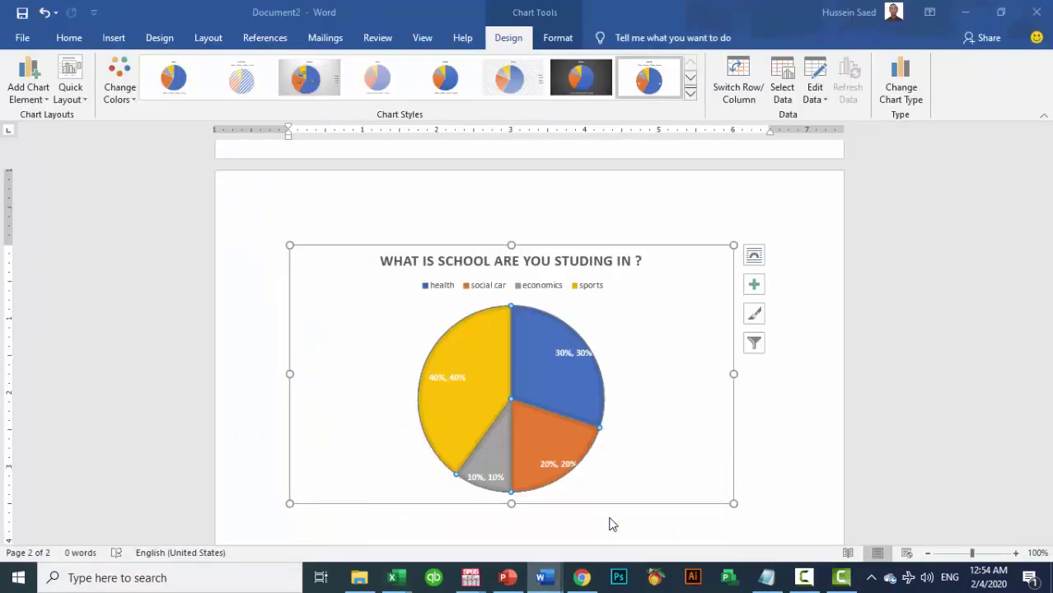